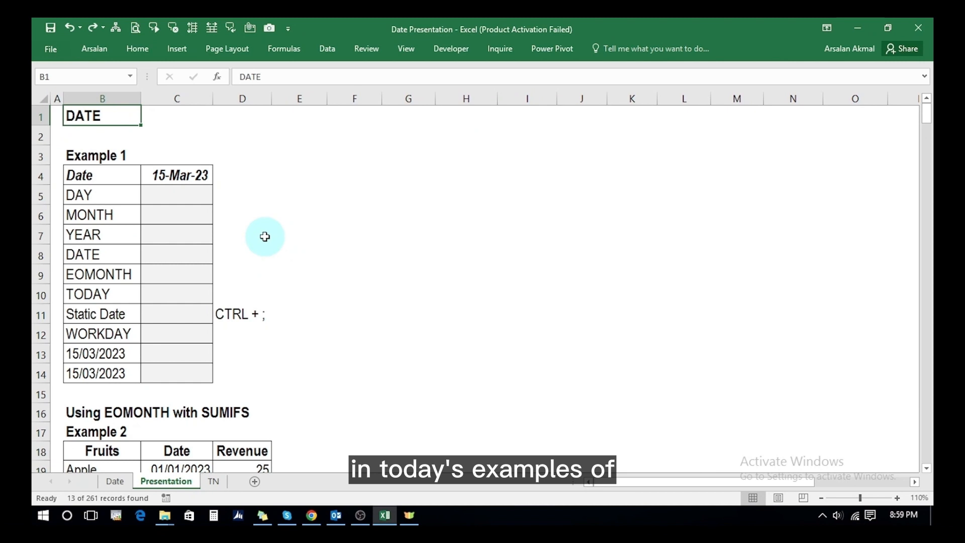
# - Extract the day from the date in C4 into cell C5 with the formula +DAY(C4)
pyautogui.click(171, 195)
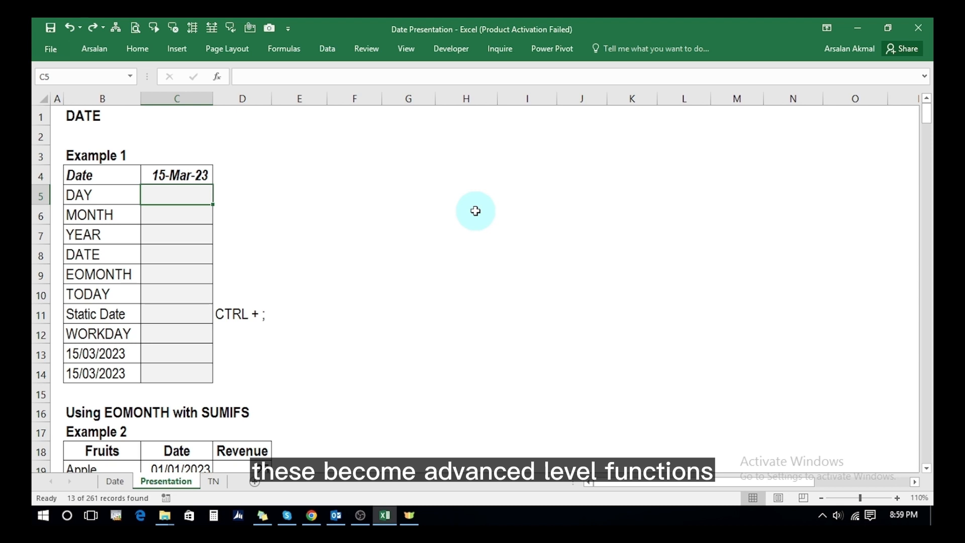
pyautogui.write('+day')
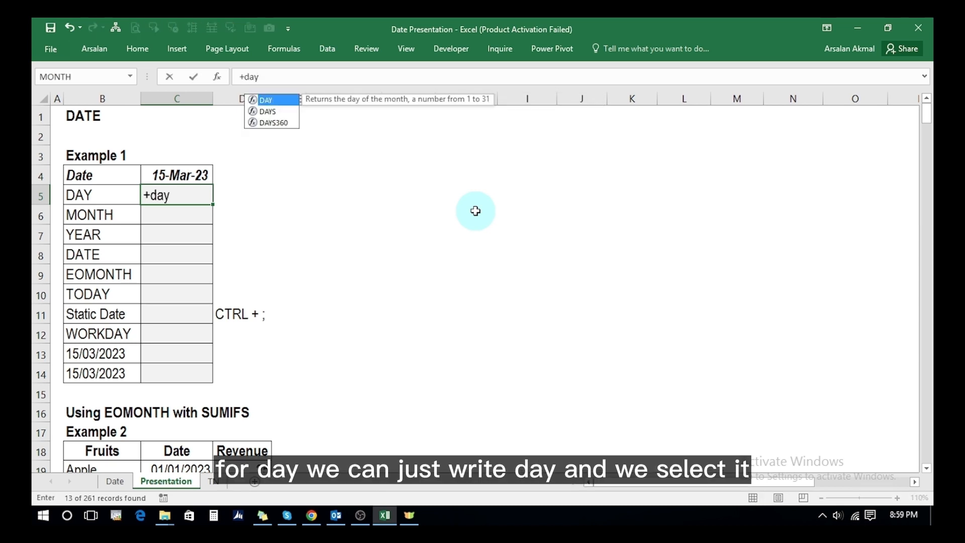
pyautogui.press('Tab')
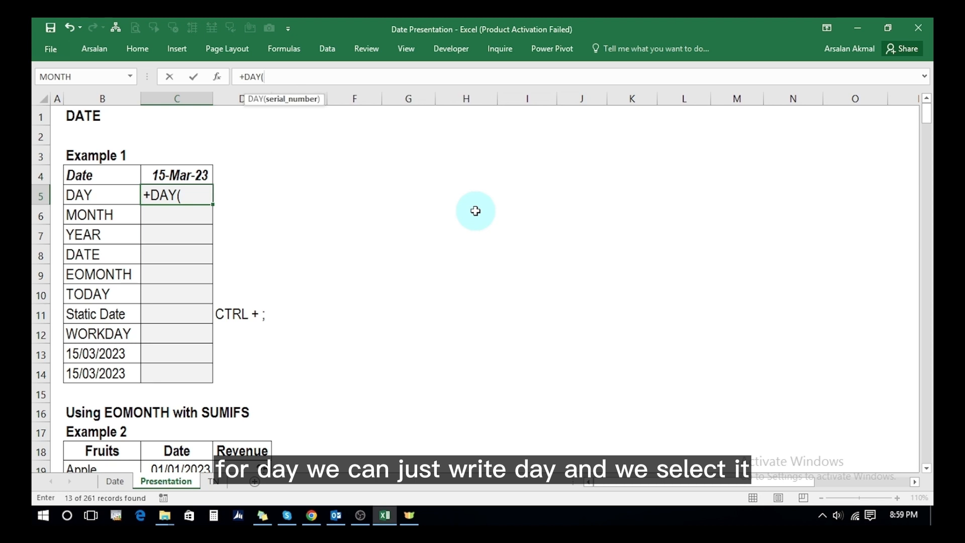
pyautogui.click(185, 173)
pyautogui.write(')')
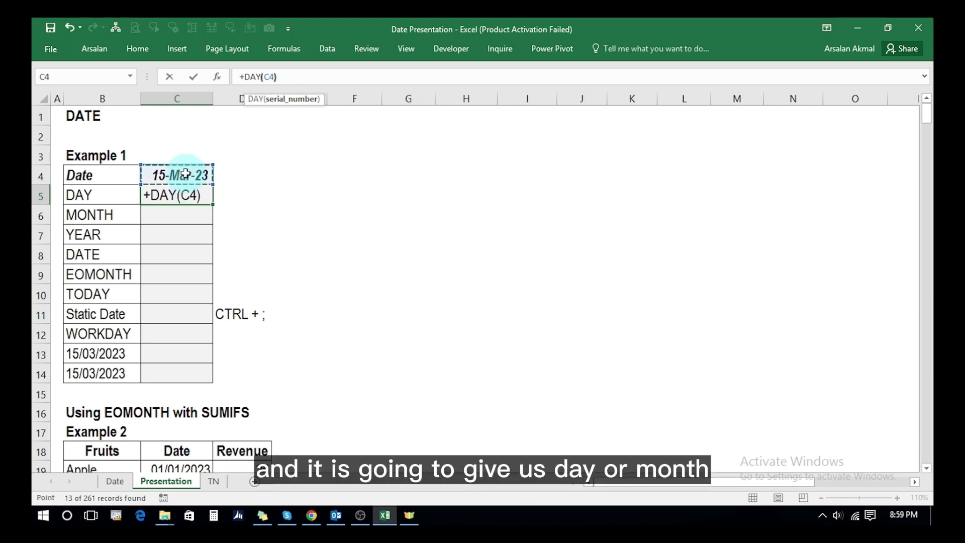
pyautogui.press('Return')
# - Extract the month number from the date in C4 into cell C6 with the formula =MONTH(C4)
pyautogui.write('=mon')
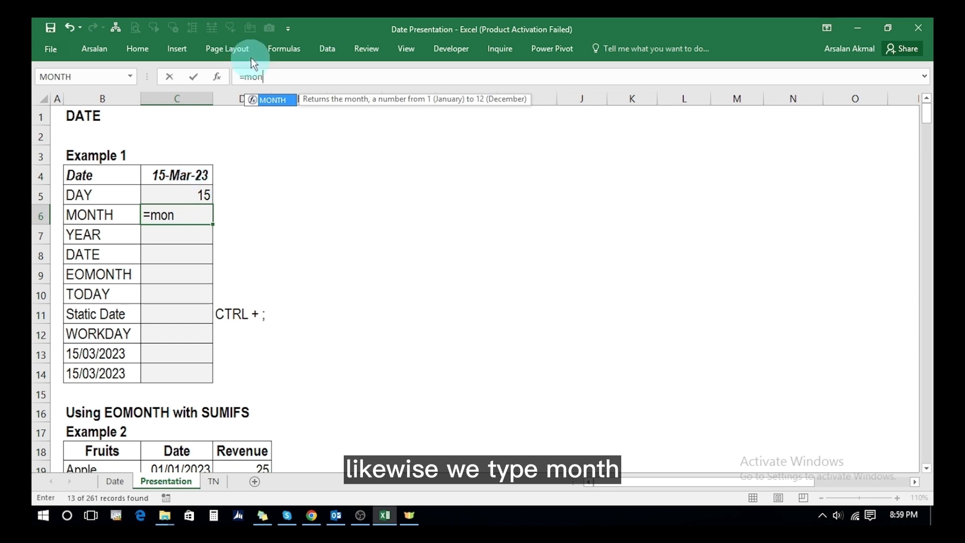
pyautogui.doubleClick(271, 104)
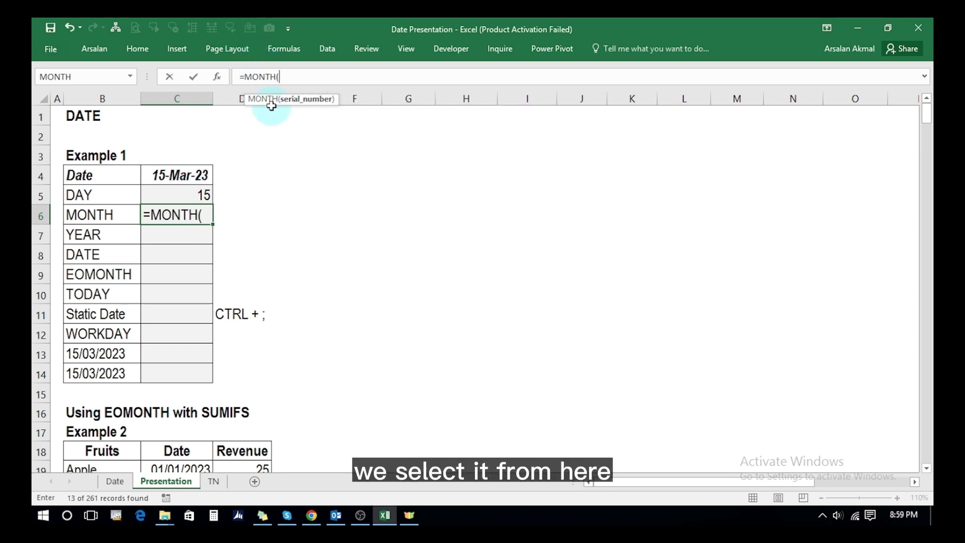
pyautogui.click(190, 175)
pyautogui.write(')')
pyautogui.press('Return')
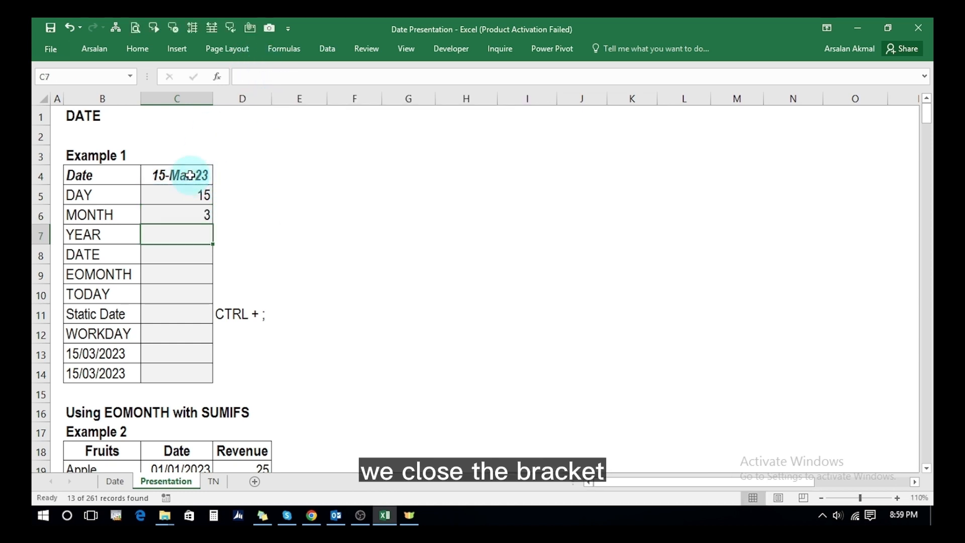
pyautogui.click(168, 216)
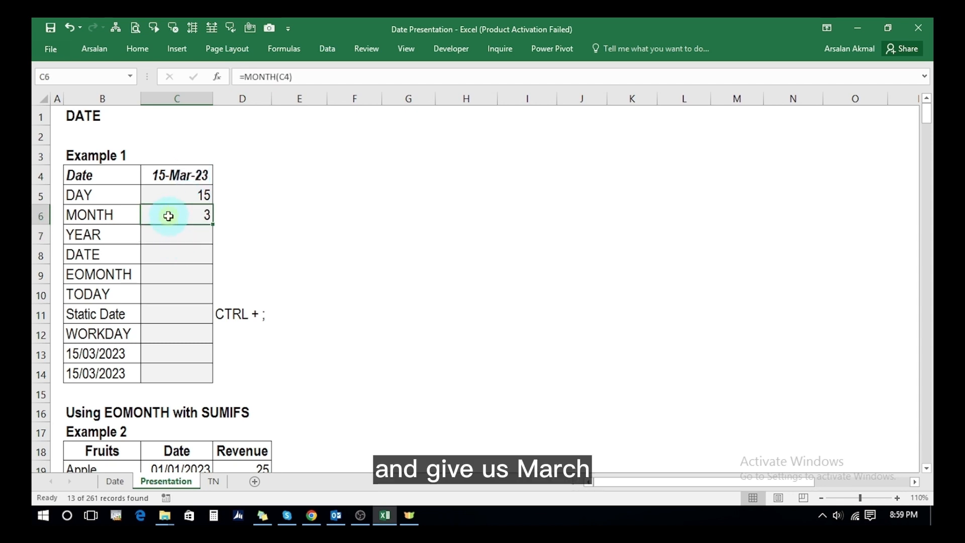
# - Extract the year from the date in C4 into cell C7 with the formula +YEAR(C4)
pyautogui.click(166, 234)
pyautogui.write('+yea')
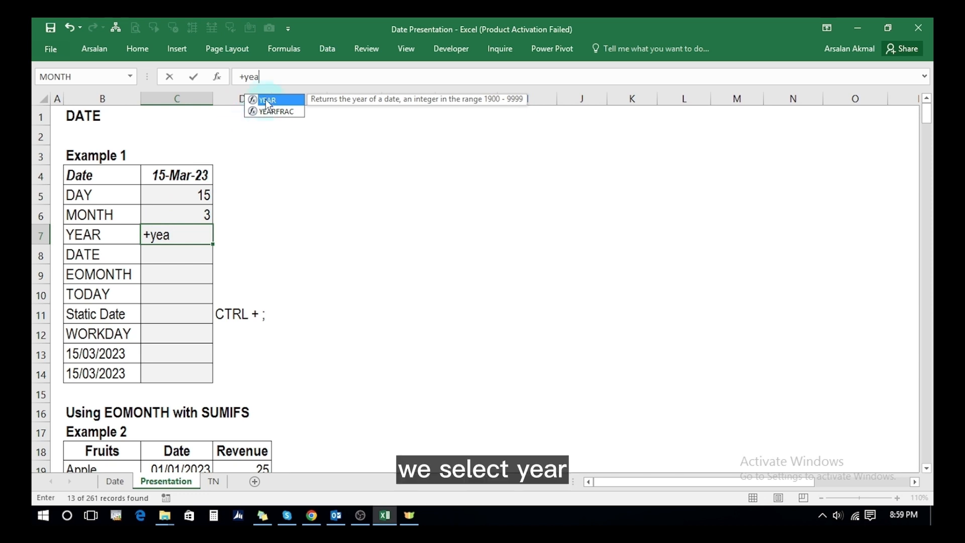
pyautogui.doubleClick(267, 100)
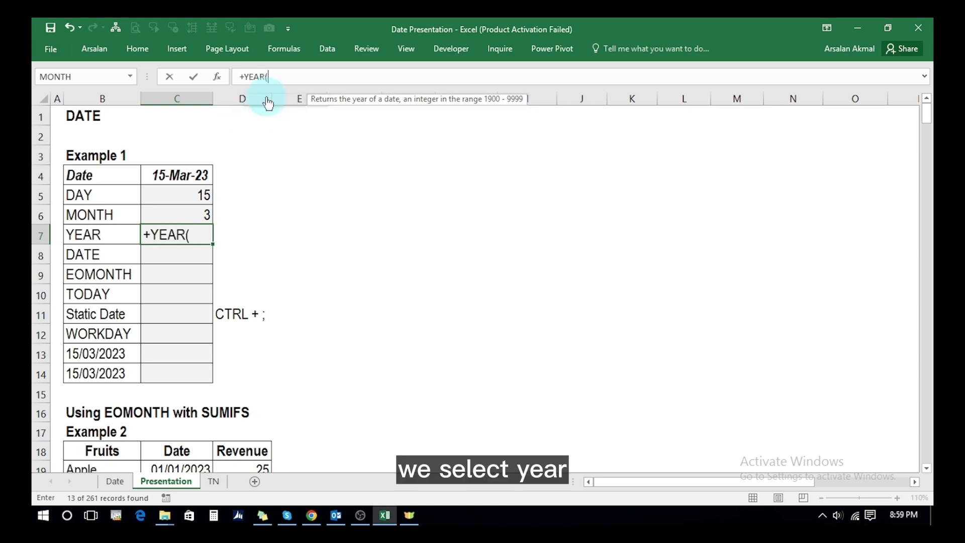
pyautogui.click(164, 176)
pyautogui.write(')')
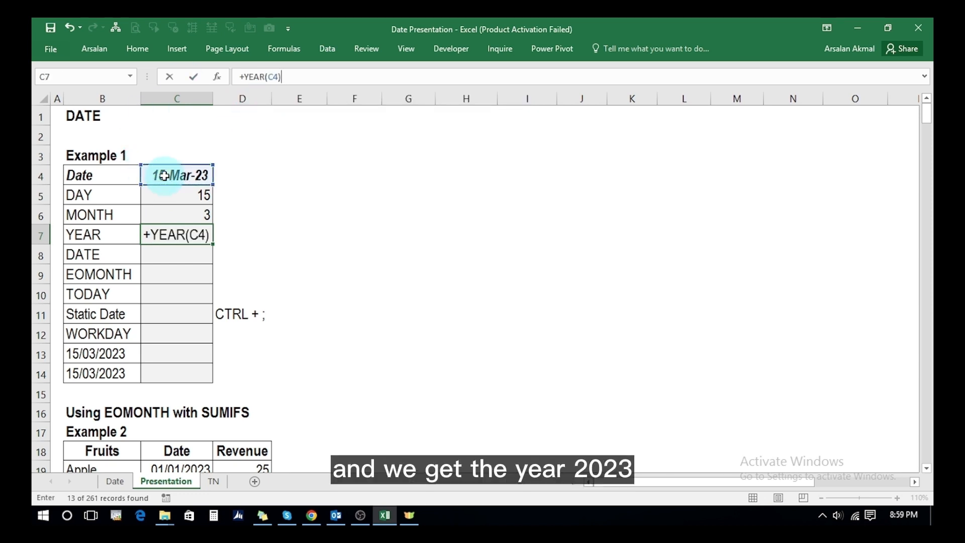
pyautogui.press('Return')
pyautogui.click(174, 235)
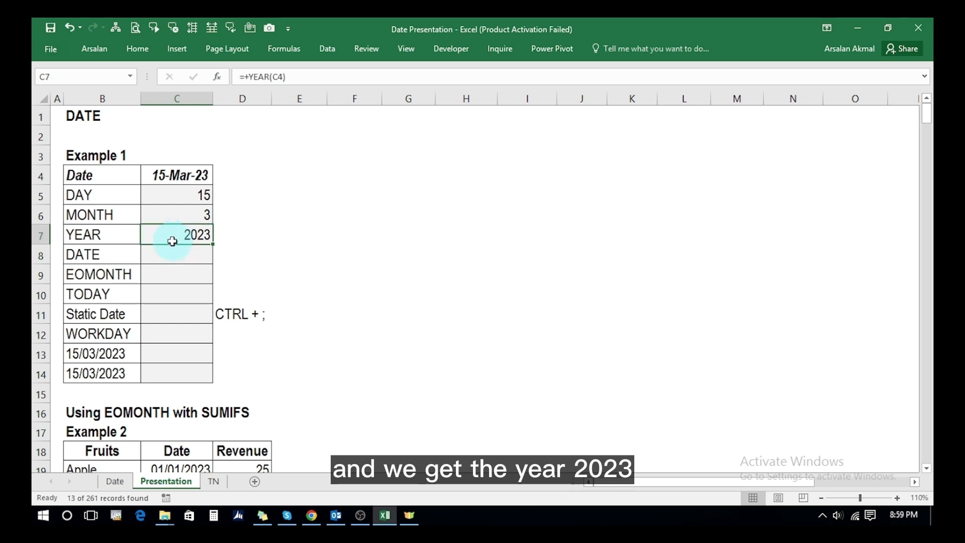
# - Build the complete date in C8 from the year, month and day cells with the formula +DATE(C7,C6,C5)
pyautogui.click(166, 254)
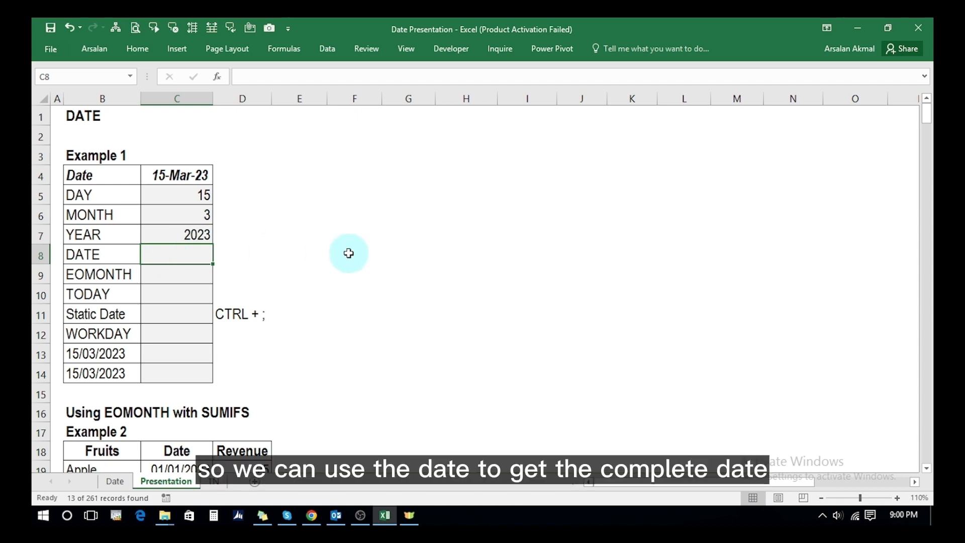
pyautogui.write('+dat')
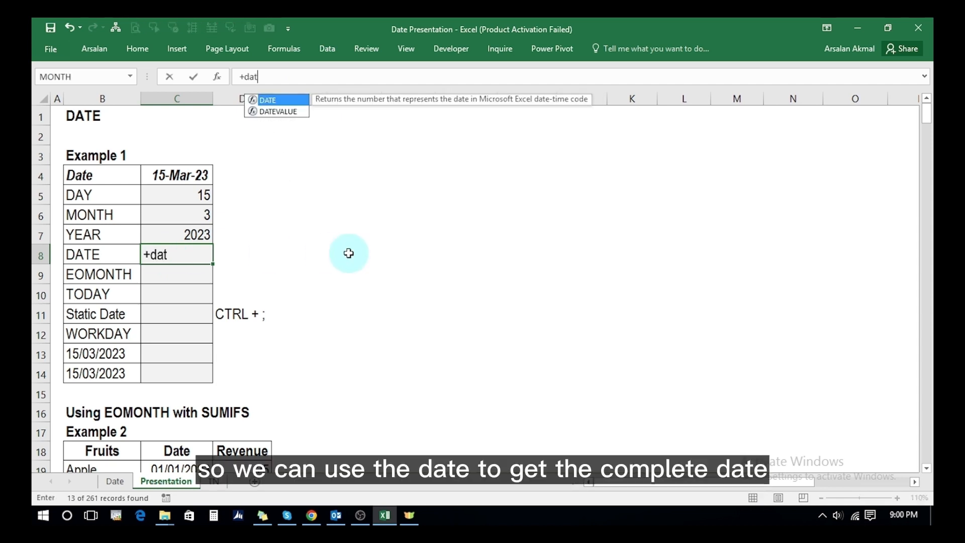
pyautogui.doubleClick(266, 100)
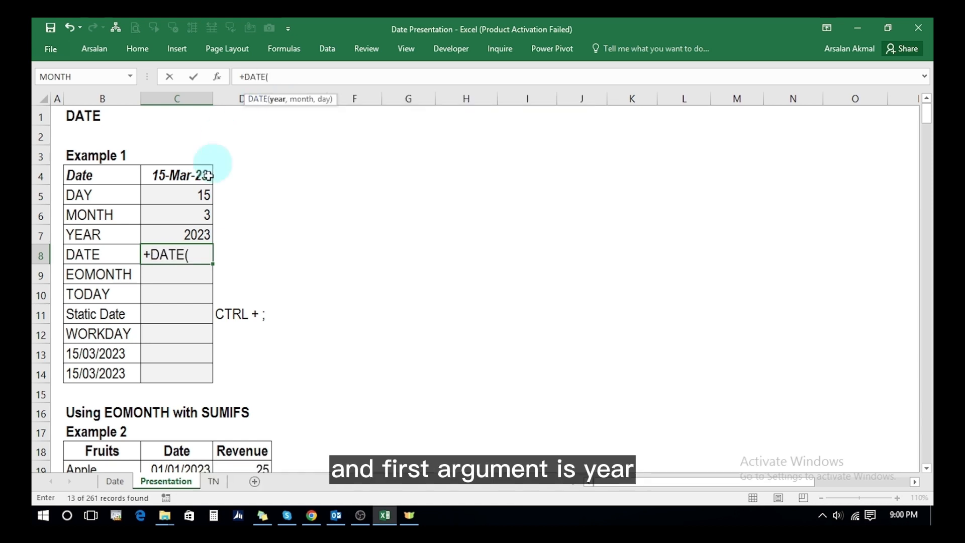
pyautogui.click(186, 236)
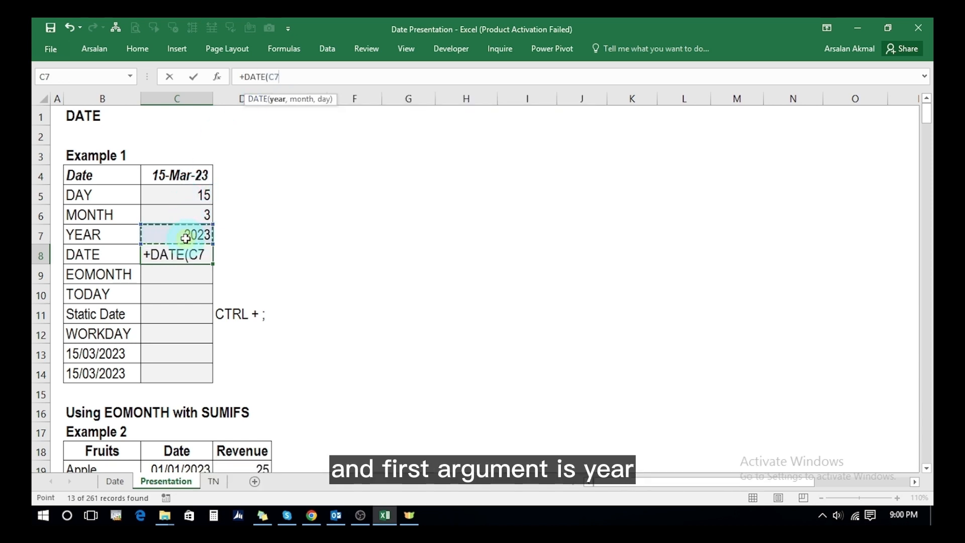
pyautogui.write(',')
pyautogui.click(180, 213)
pyautogui.write(',')
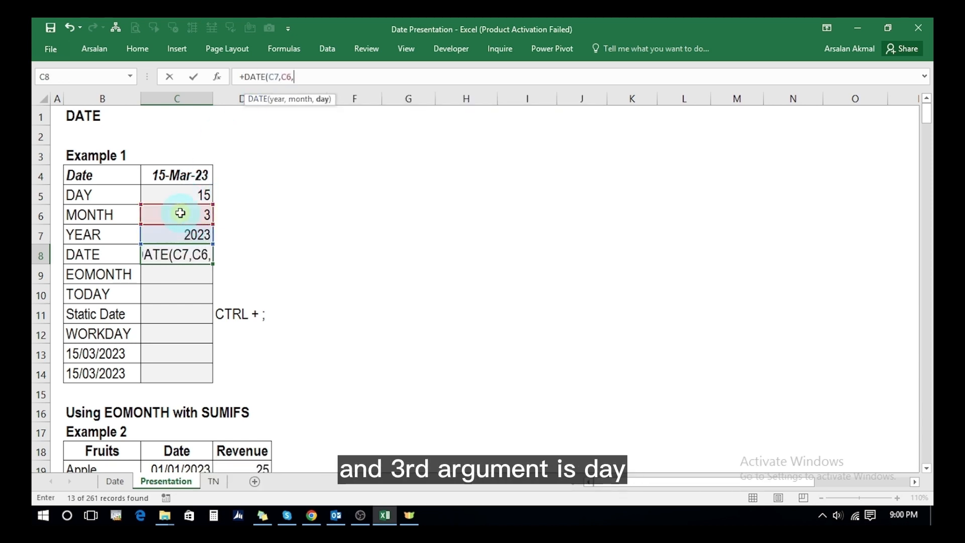
pyautogui.click(176, 196)
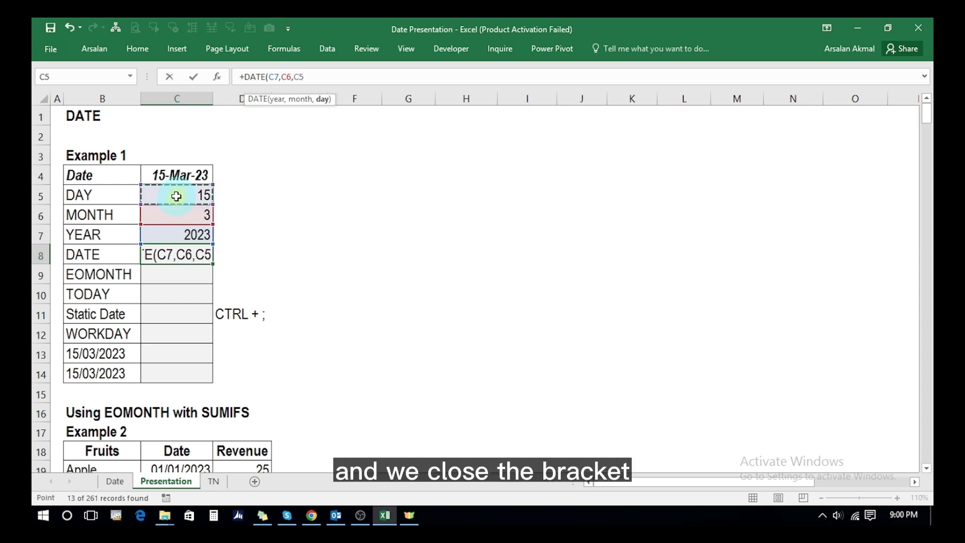
pyautogui.write(')')
pyautogui.press('Return')
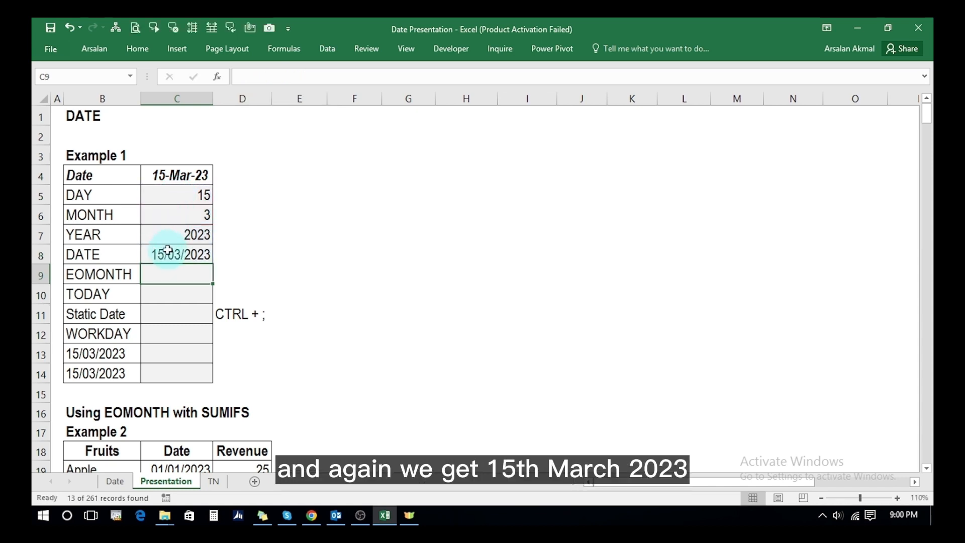
pyautogui.click(170, 253)
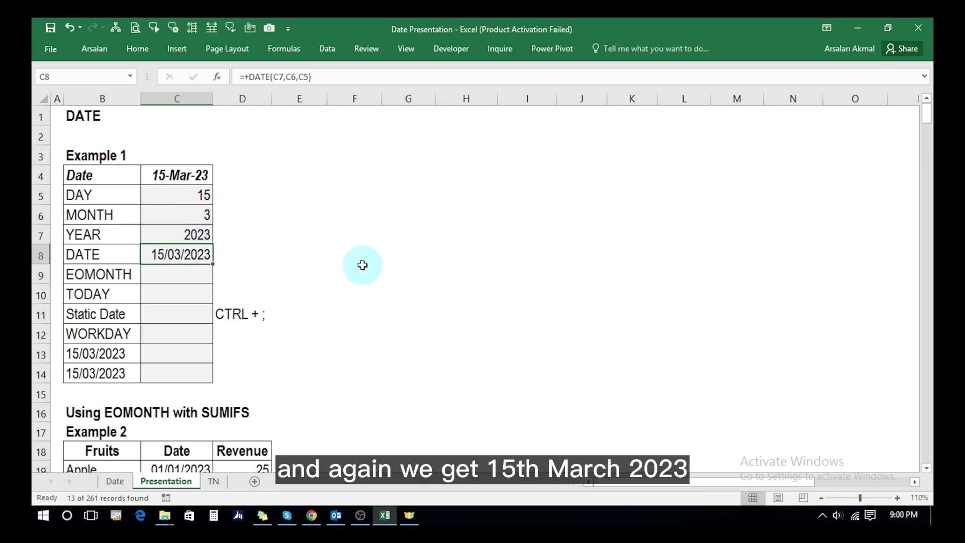
# - Calculate the last day of the current month of C4 in cell C9 with the formula +EOMONTH(C4,0)
pyautogui.click(171, 277)
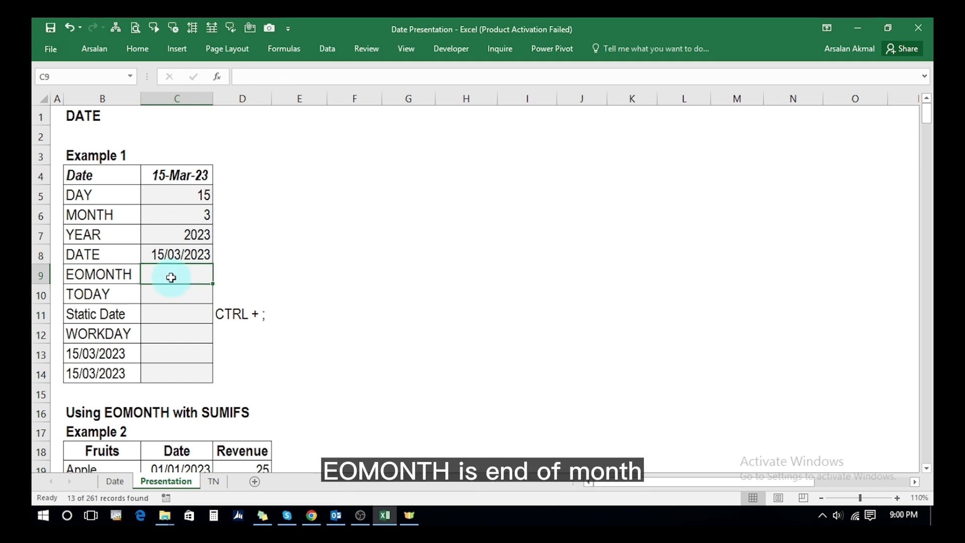
pyautogui.write('+')
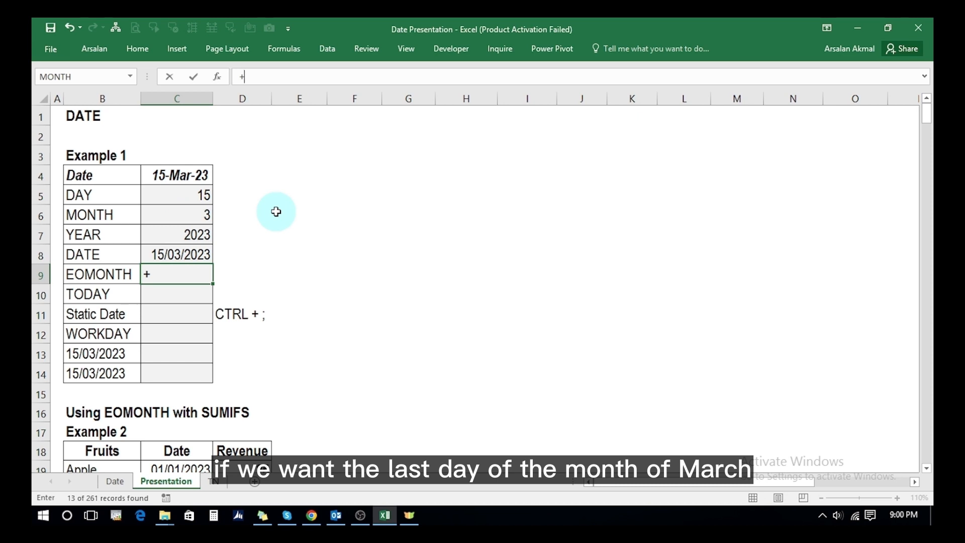
pyautogui.write('eom')
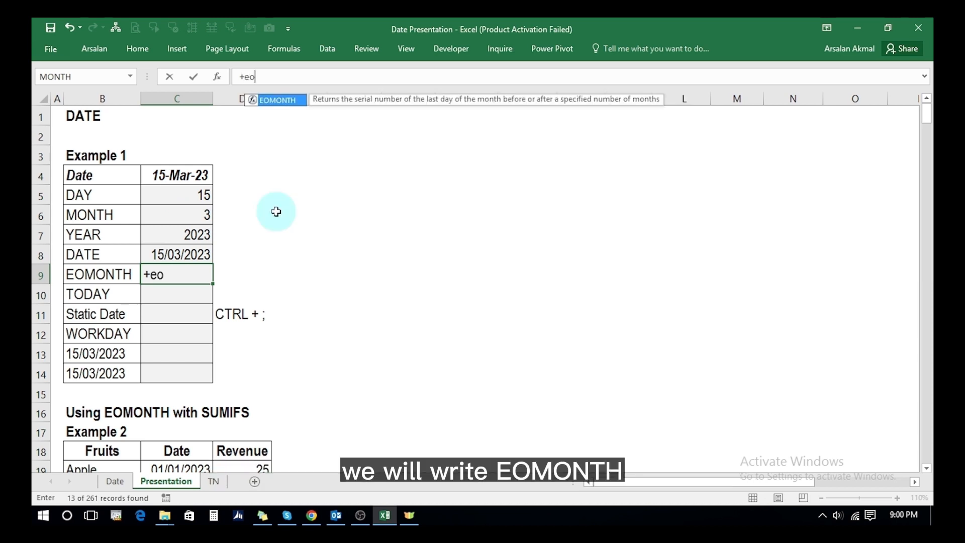
pyautogui.doubleClick(279, 101)
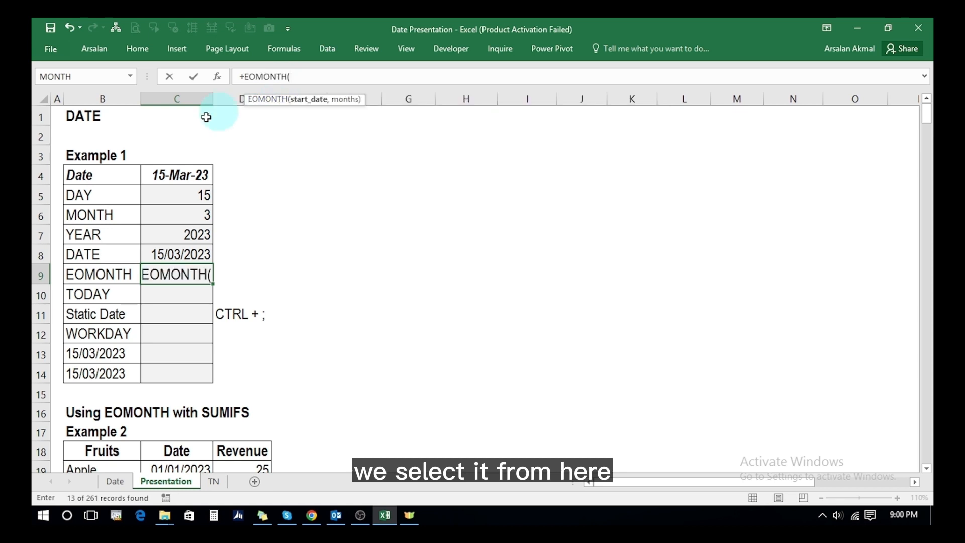
pyautogui.click(189, 177)
pyautogui.write(',0')
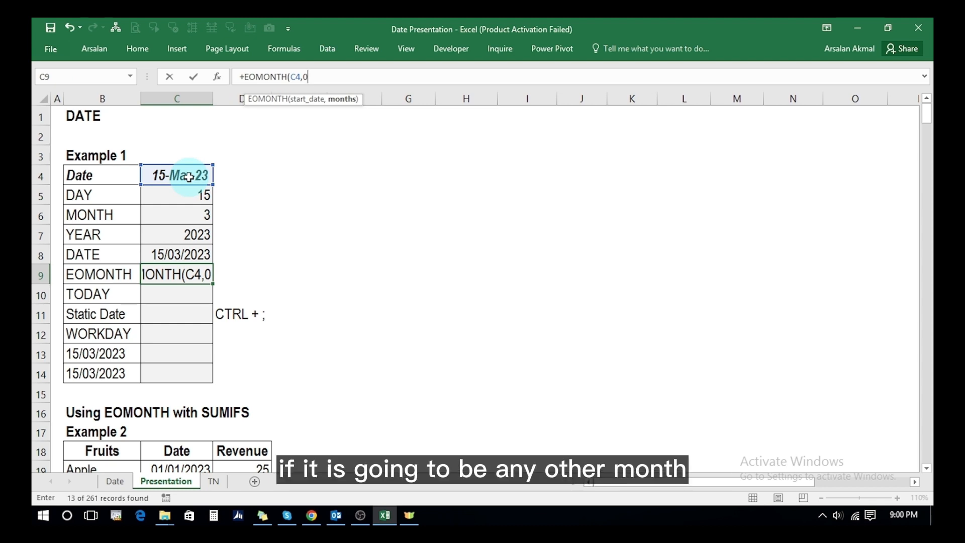
pyautogui.write(')')
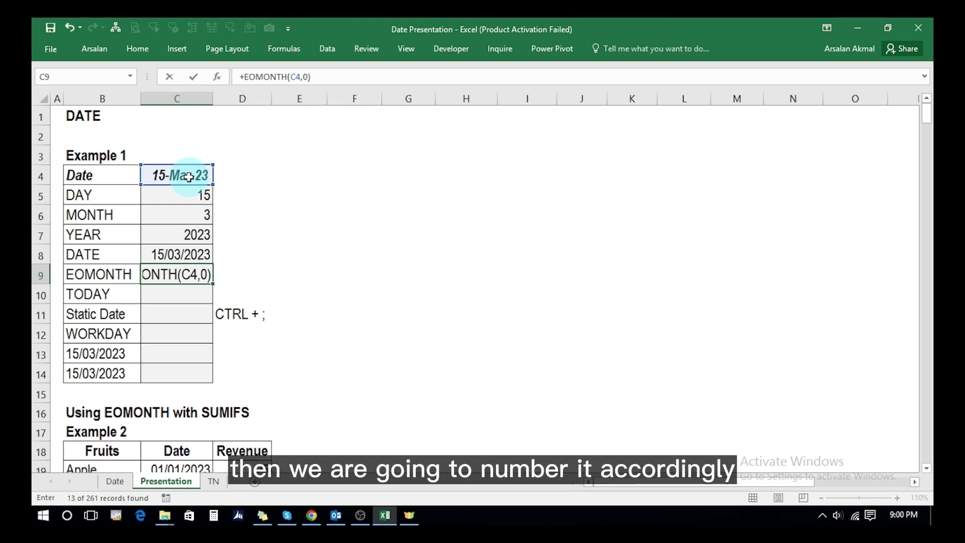
pyautogui.press('Return')
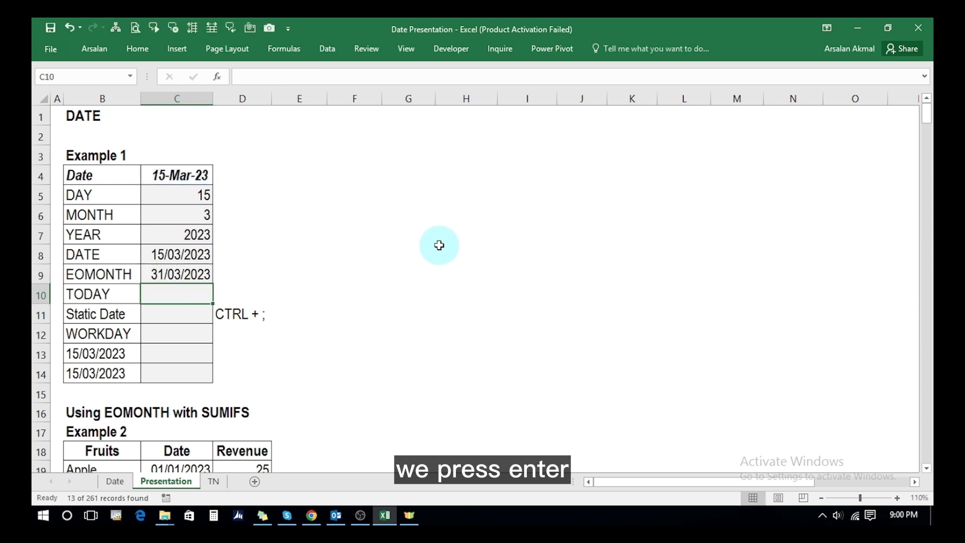
# - Set the months argument of the EOMONTH formula in C9 to 11
pyautogui.press('Up')
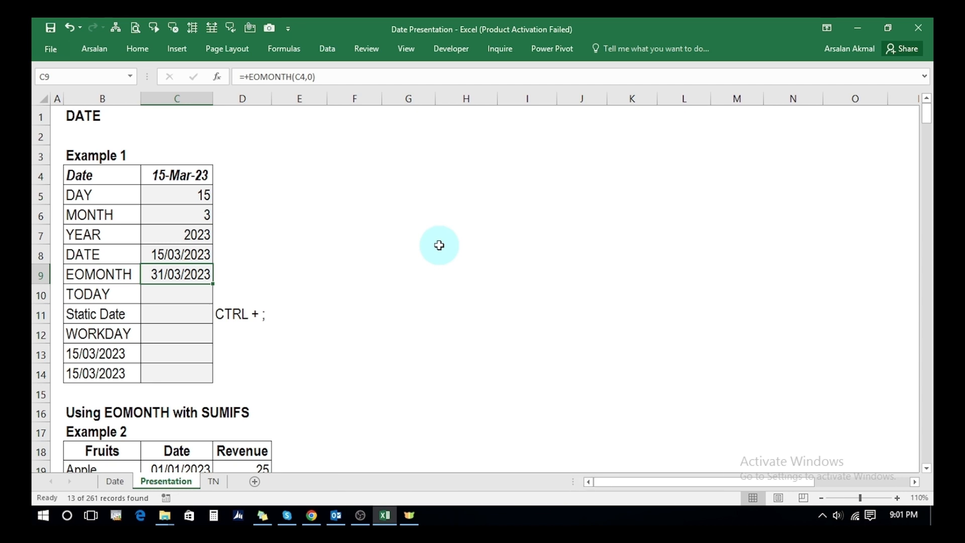
pyautogui.press('F2')
pyautogui.press('Left')
pyautogui.press('Left')
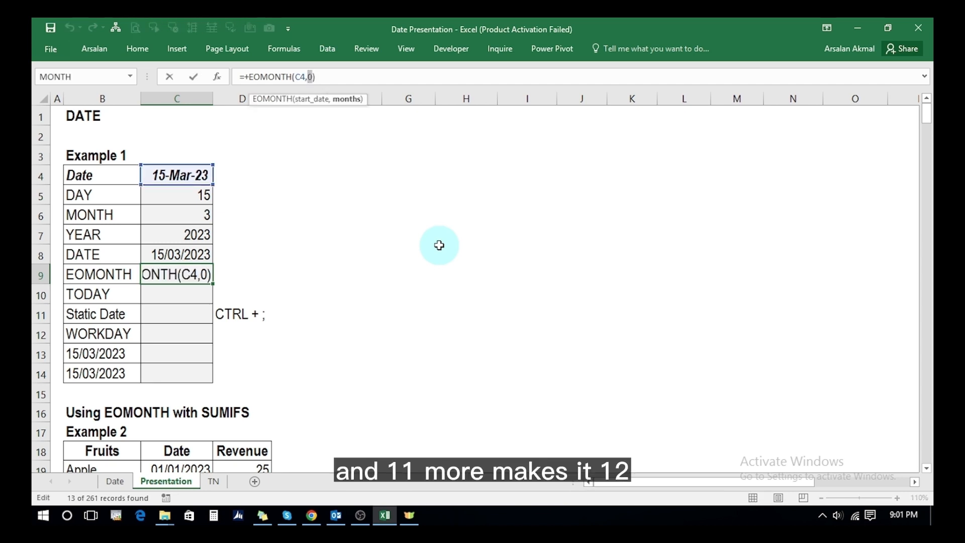
pyautogui.write('11')
pyautogui.press('Return')
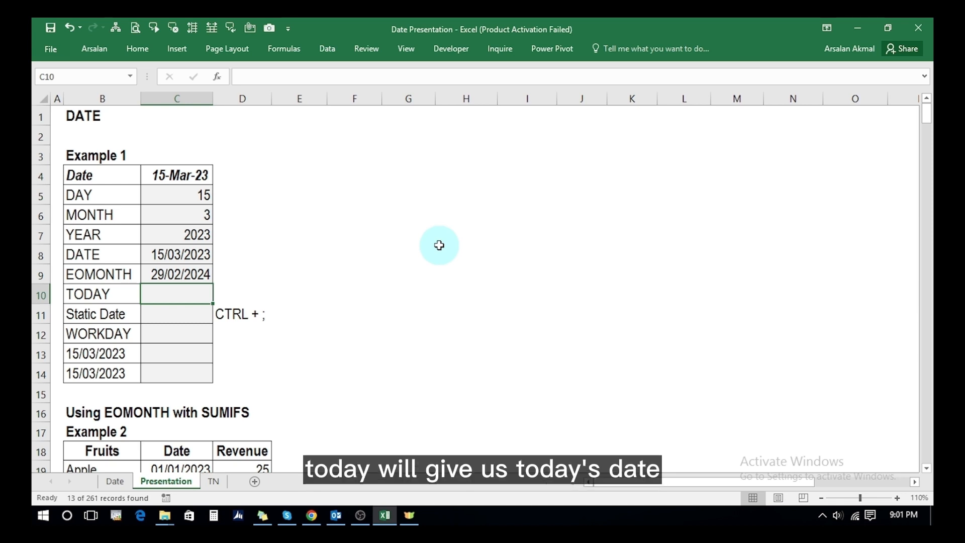
# - Enter the formula +TODAY() in C10 and insert the current date as a static value, 15/03/2023, in C11
pyautogui.write('+to')
pyautogui.press('Tab')
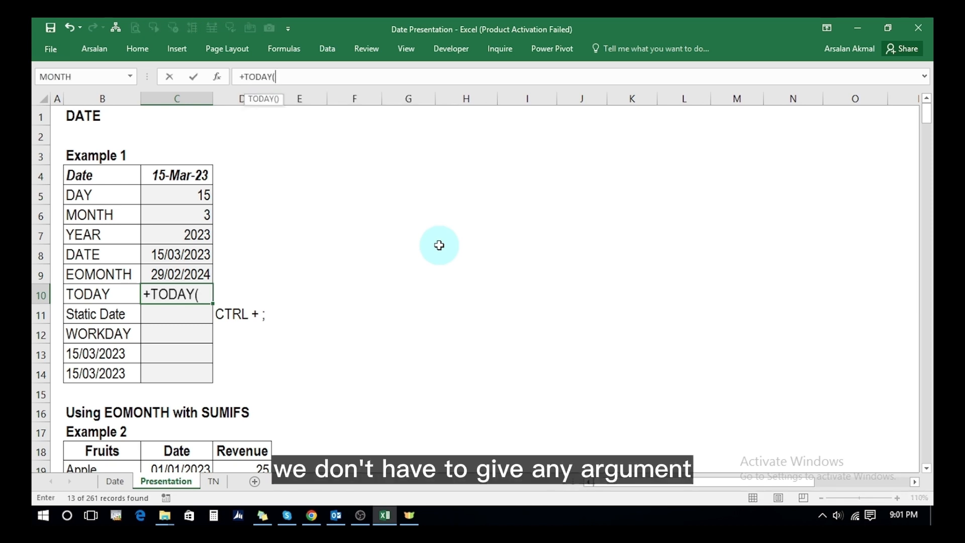
pyautogui.write(')')
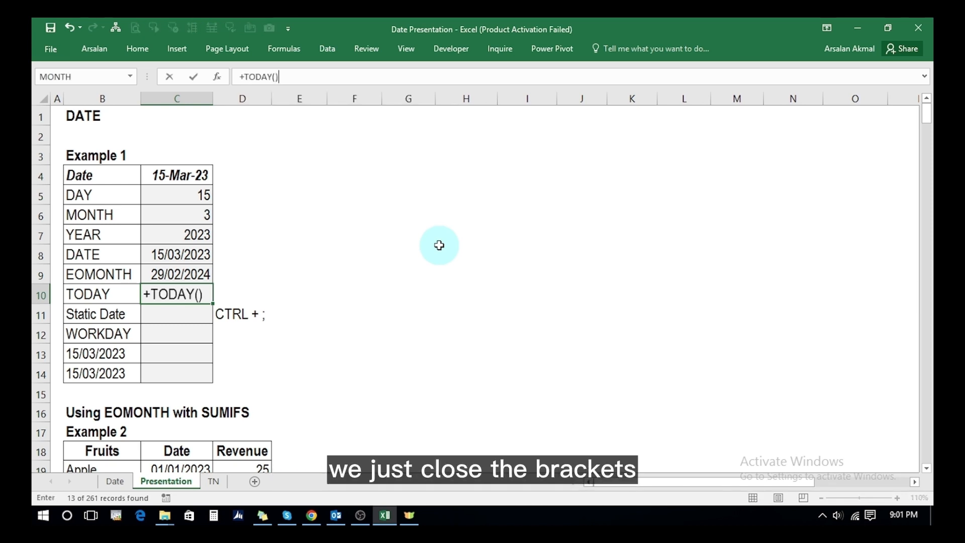
pyautogui.press('Return')
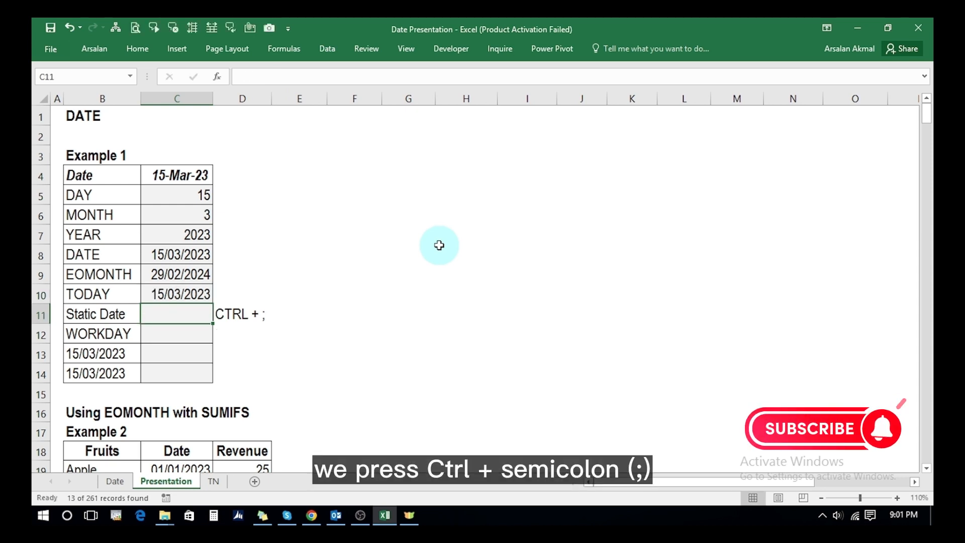
pyautogui.hotkey('ctrl', ';')
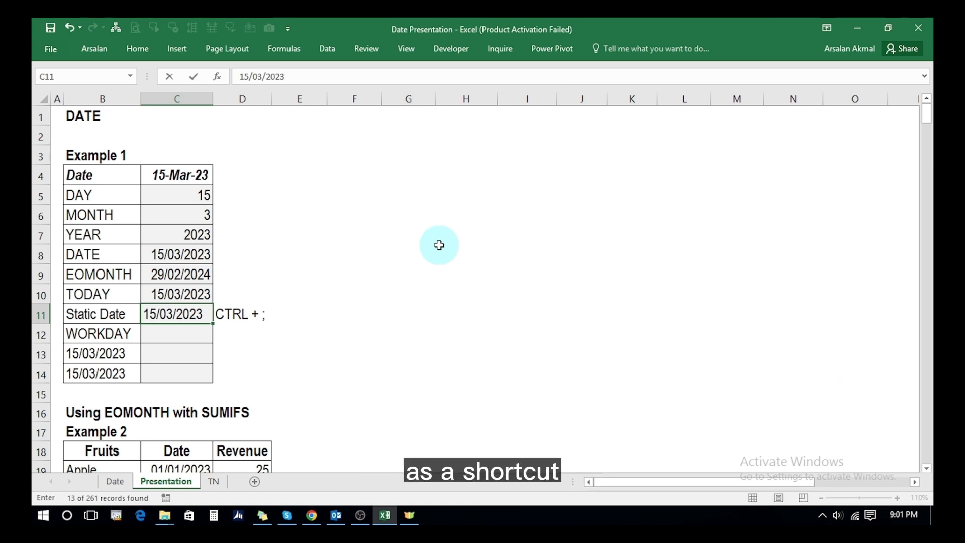
pyautogui.press('Return')
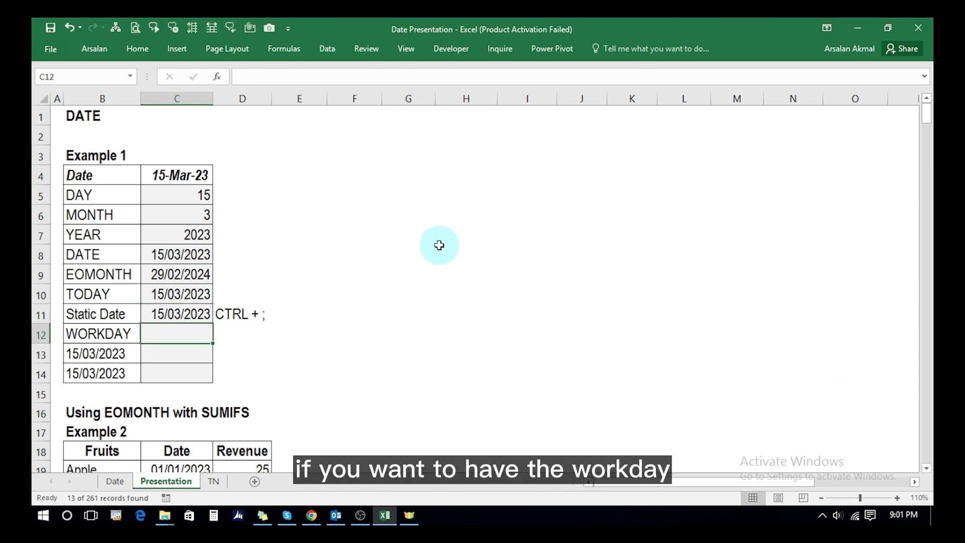
# - Calculate the date five workdays after C4 in C12 with the formula +WORKDAY(C4,5) and check it against the system calendar
pyautogui.write('+wo')
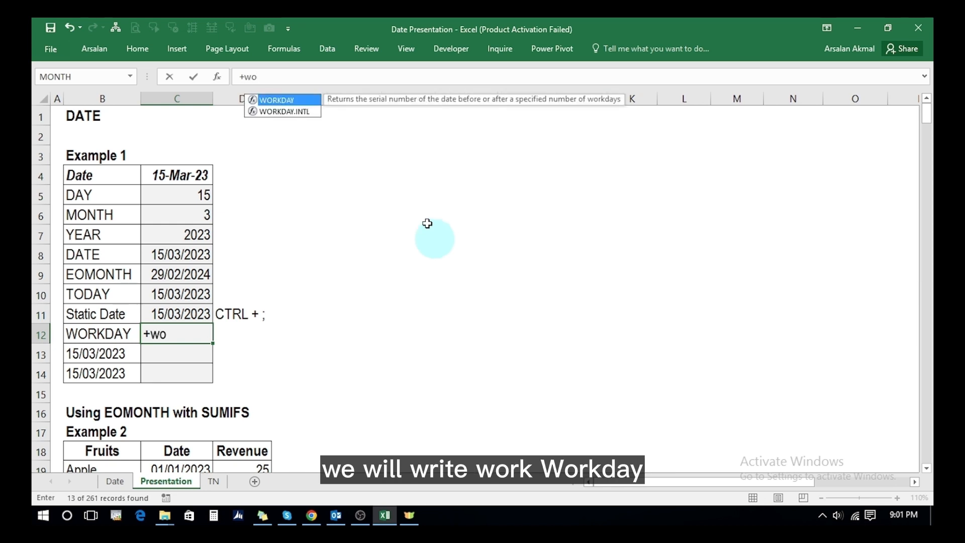
pyautogui.doubleClick(294, 100)
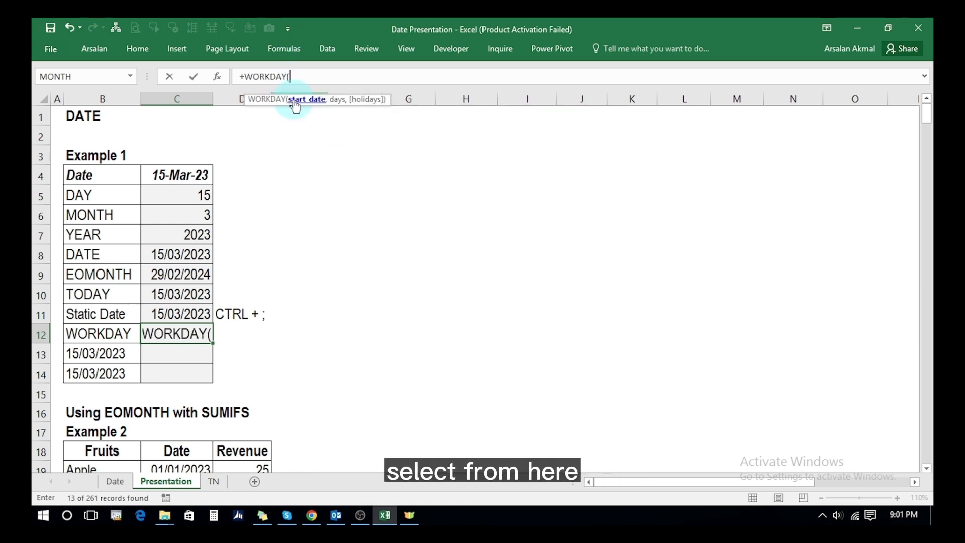
pyautogui.click(180, 174)
pyautogui.write(',')
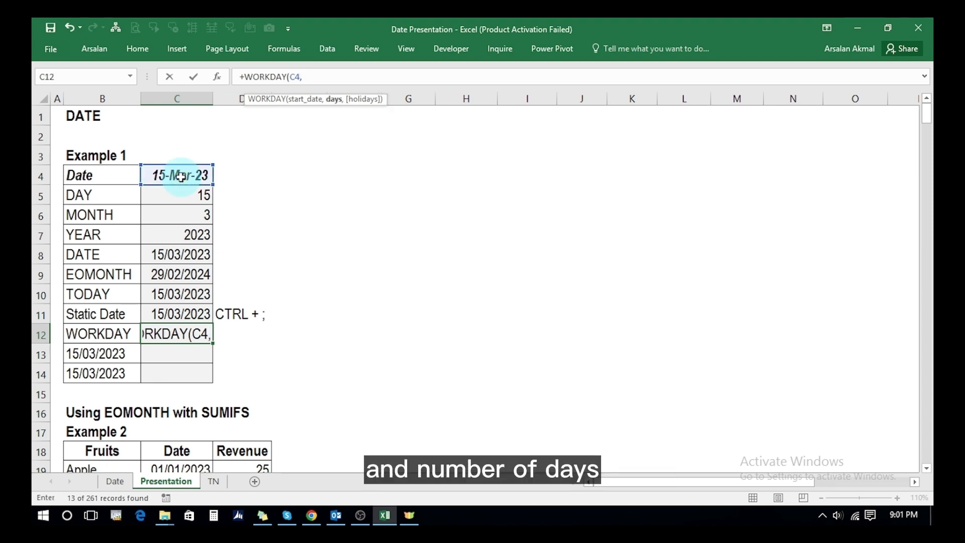
pyautogui.write('5')
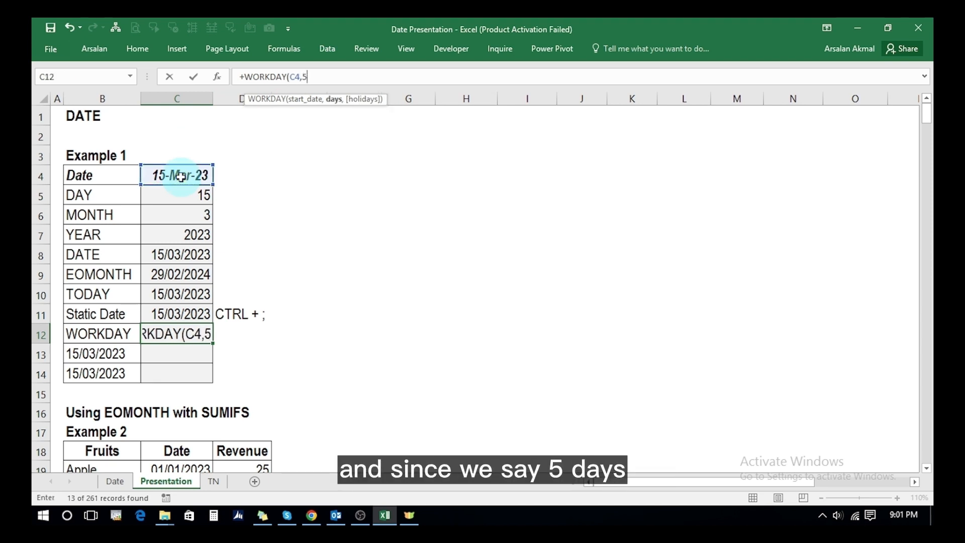
pyautogui.write(')')
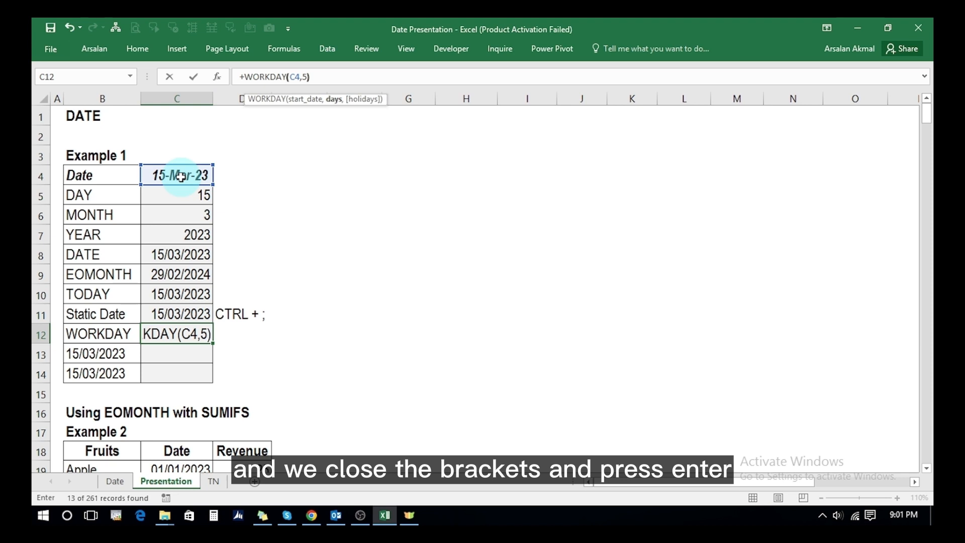
pyautogui.press('Return')
pyautogui.press('Up')
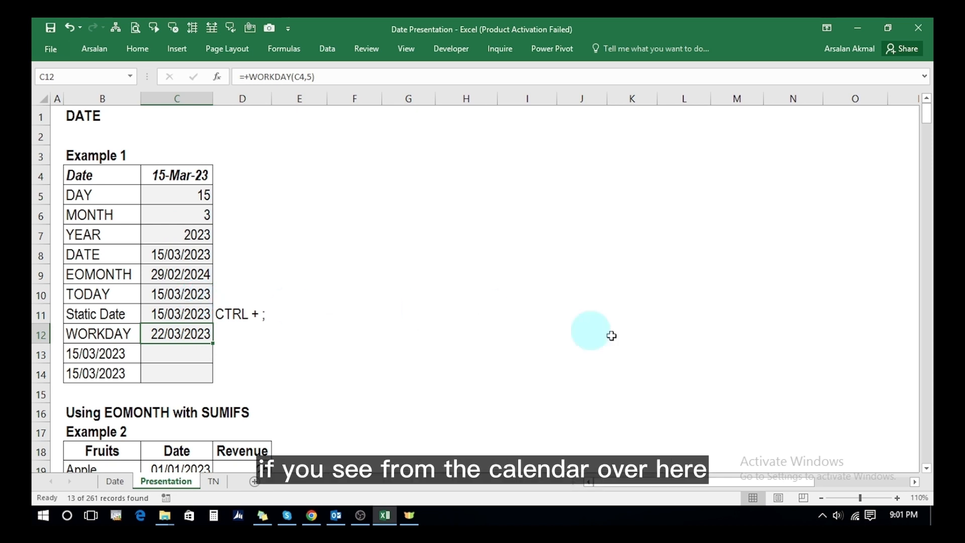
pyautogui.click(903, 513)
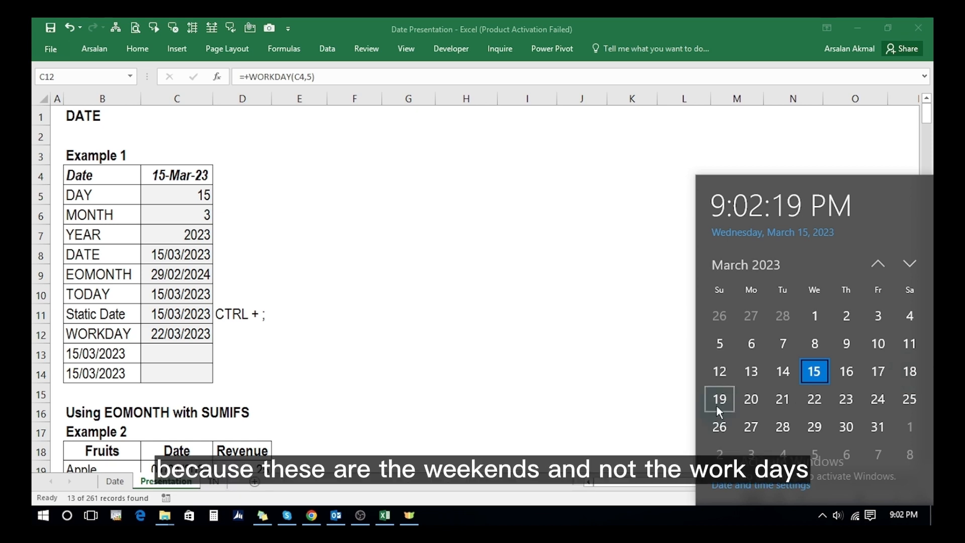
pyautogui.click(190, 354)
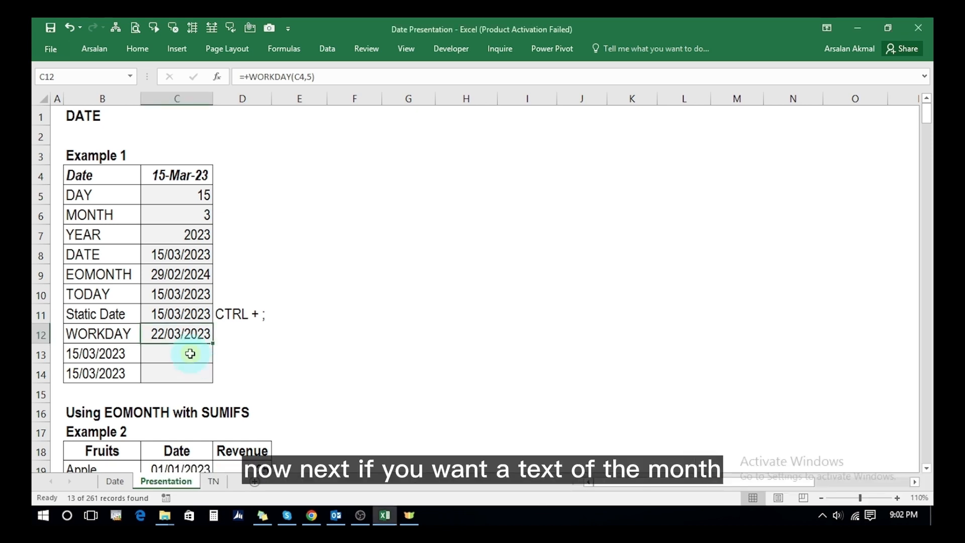
# - Return the full month name of the date in B13 in cell C13 with the formula +TEXT(B13,"mmmm")
pyautogui.click(190, 354)
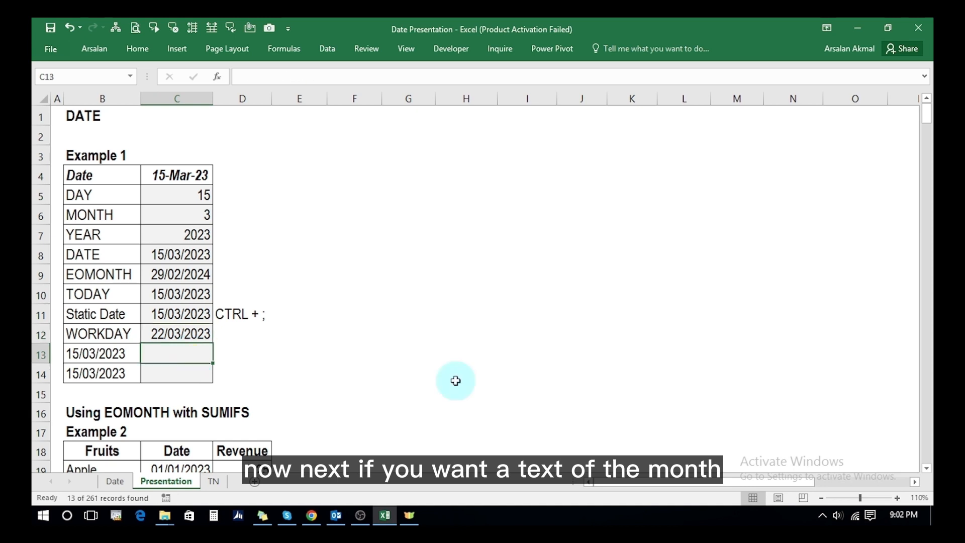
pyautogui.write('+')
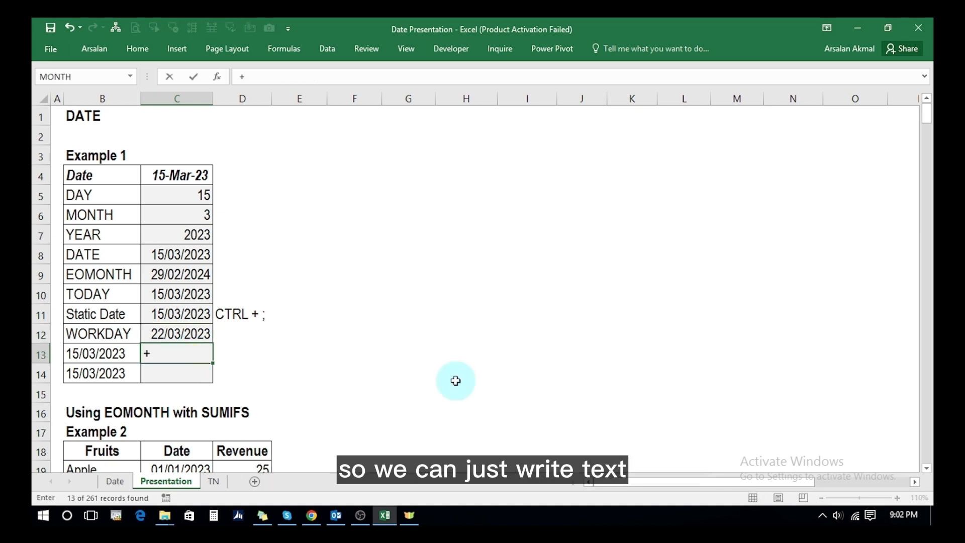
pyautogui.write('te')
pyautogui.press('Tab')
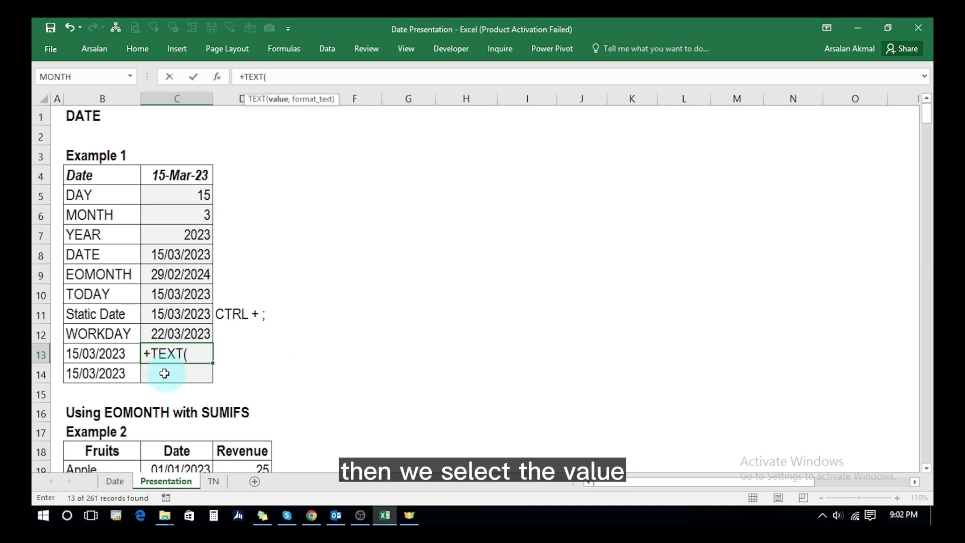
pyautogui.click(121, 350)
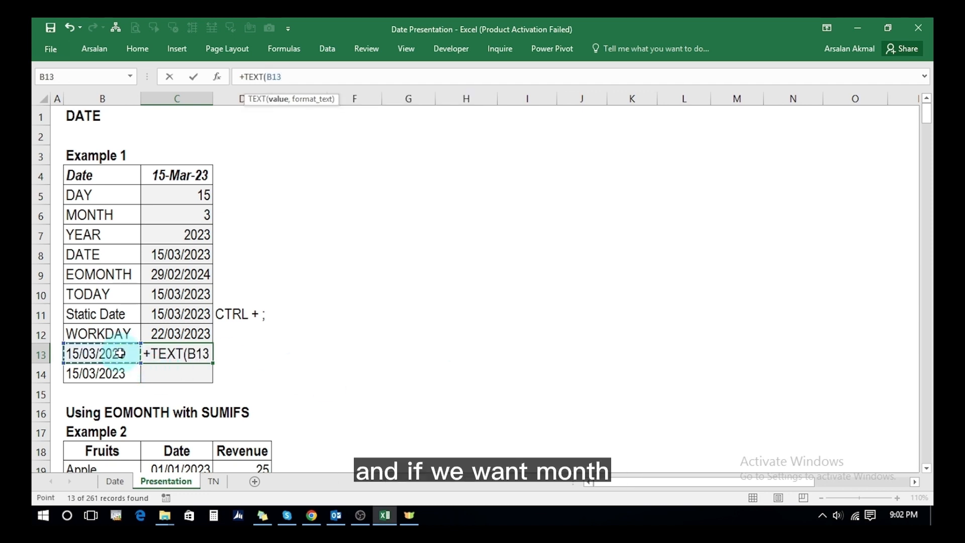
pyautogui.write(',"')
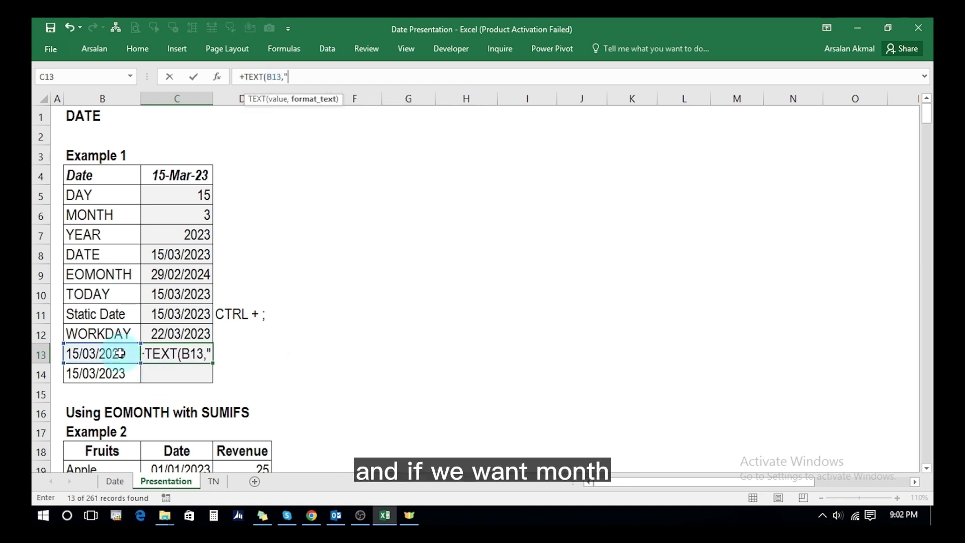
pyautogui.write('m')
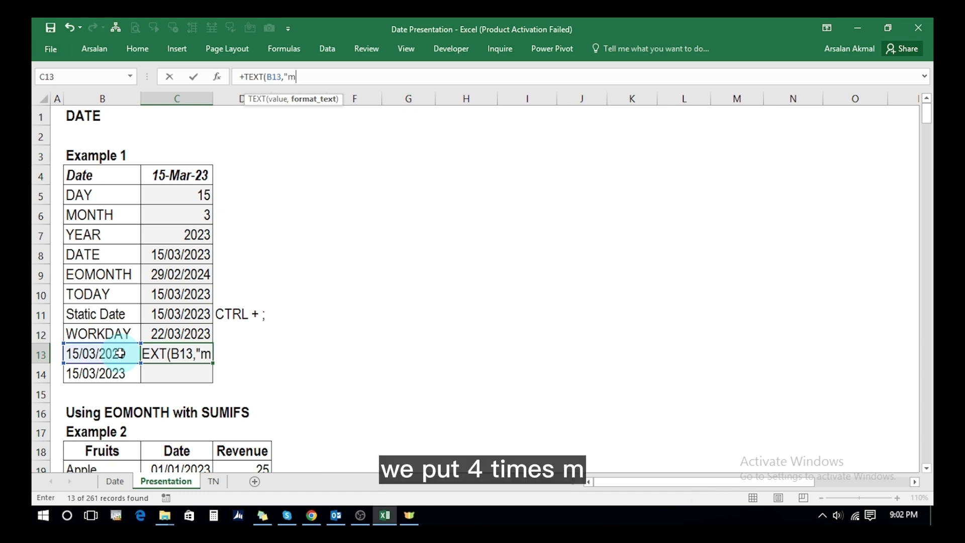
pyautogui.write('mmm')
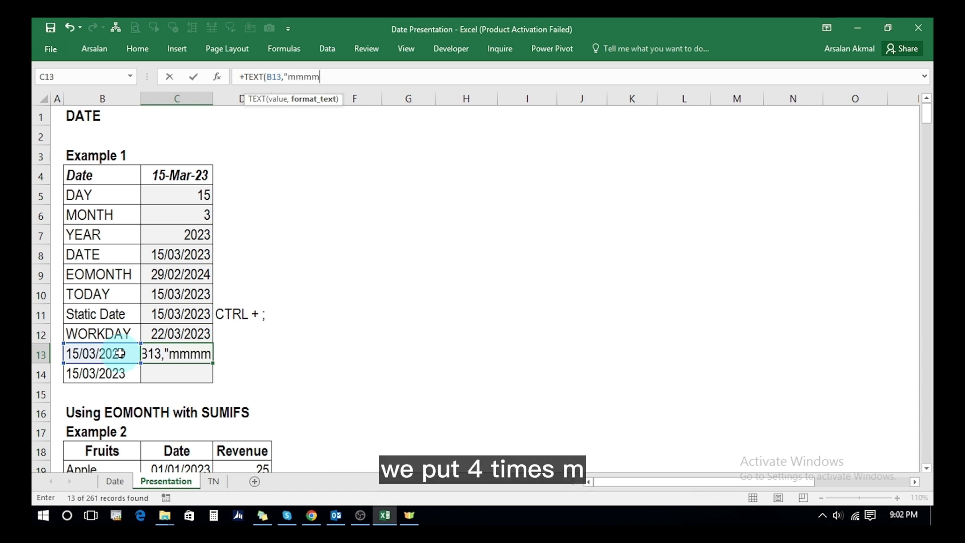
pyautogui.write('"')
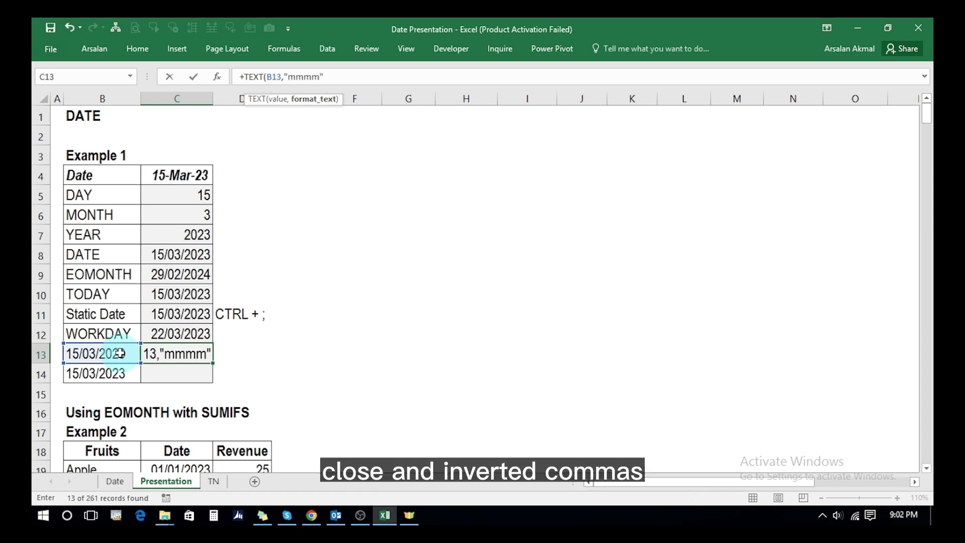
pyautogui.write(')')
pyautogui.press('Return')
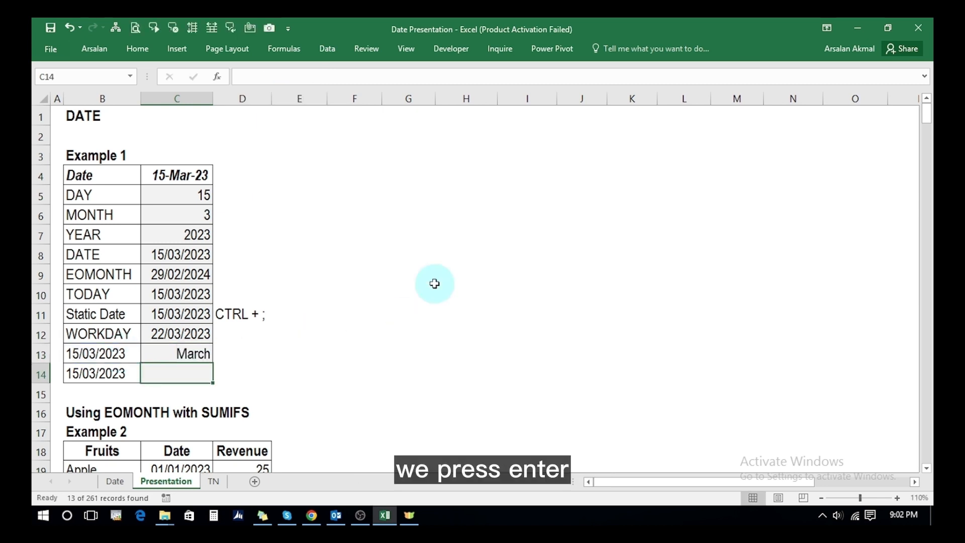
# - Shorten the format code of the TEXT formula in C13 to "mmm" for the abbreviated month name
pyautogui.press('Up')
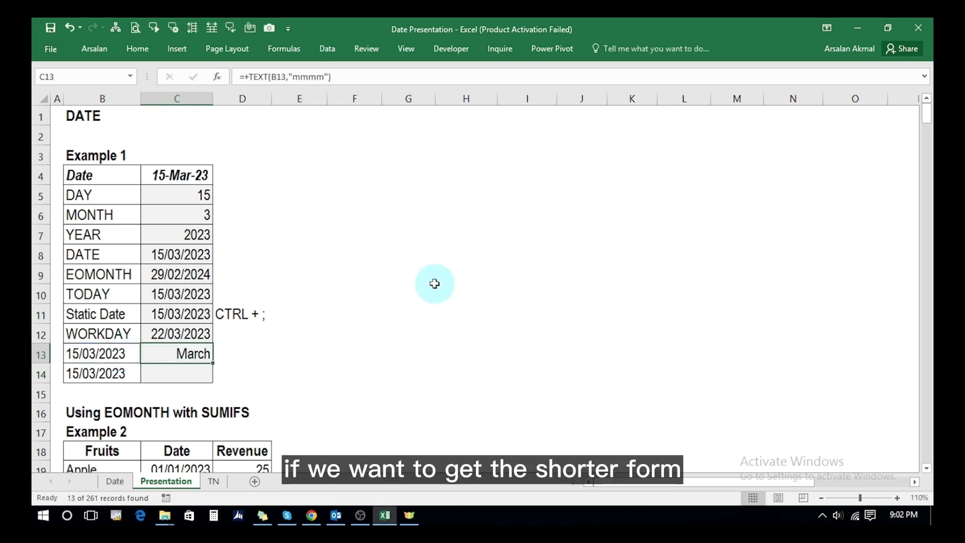
pyautogui.press('F2')
pyautogui.press('Left')
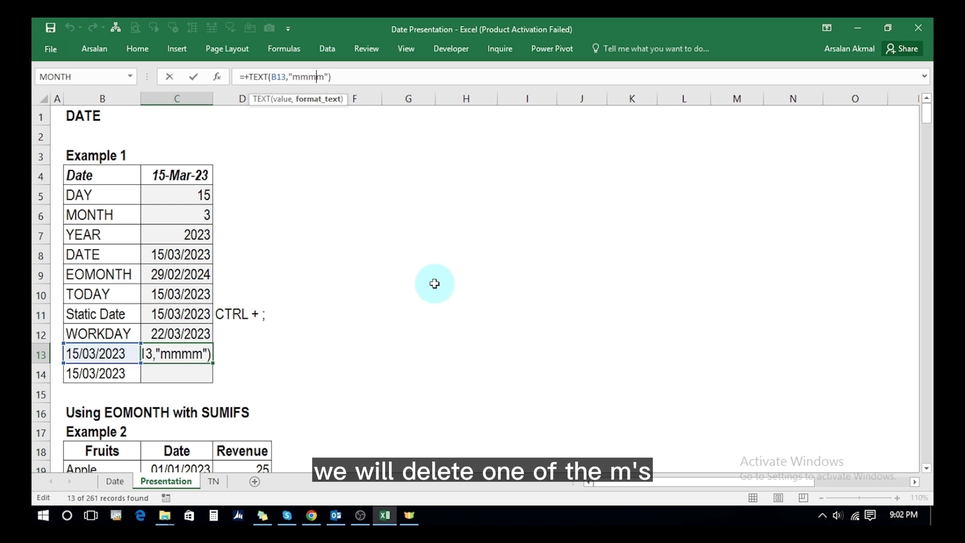
pyautogui.press('BackSpace')
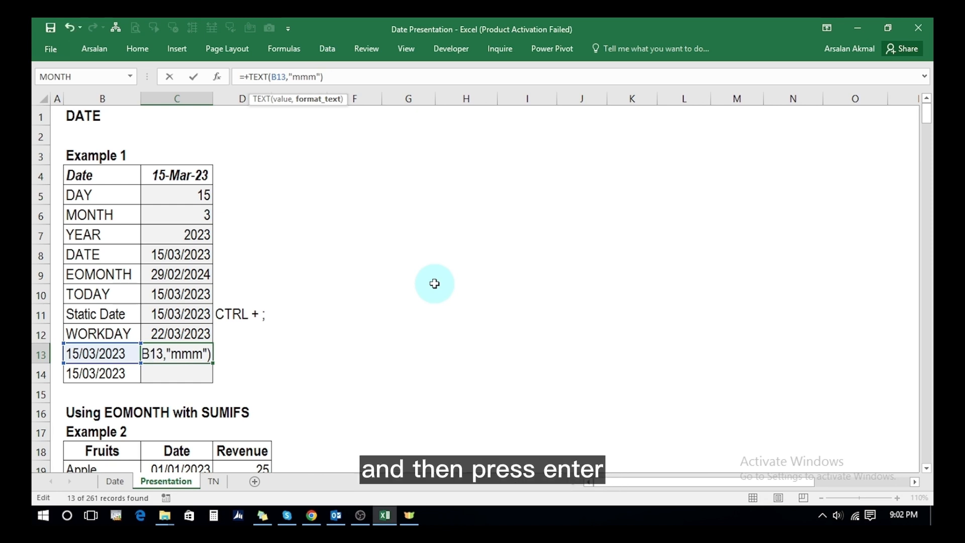
pyautogui.press('Return')
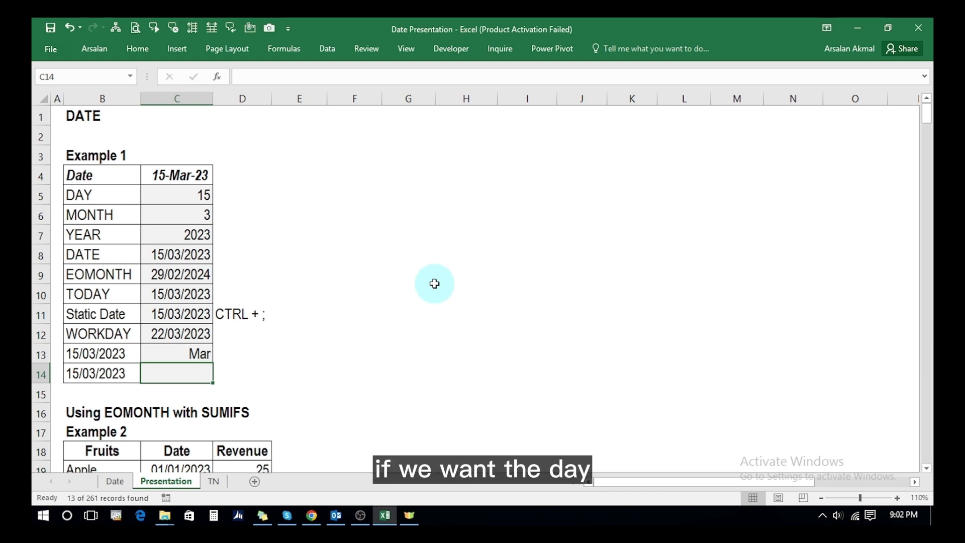
# - Return the full weekday name of the date in B14 in cell C14 with the formula +TEXT(B14,"dddd")
pyautogui.write('+te')
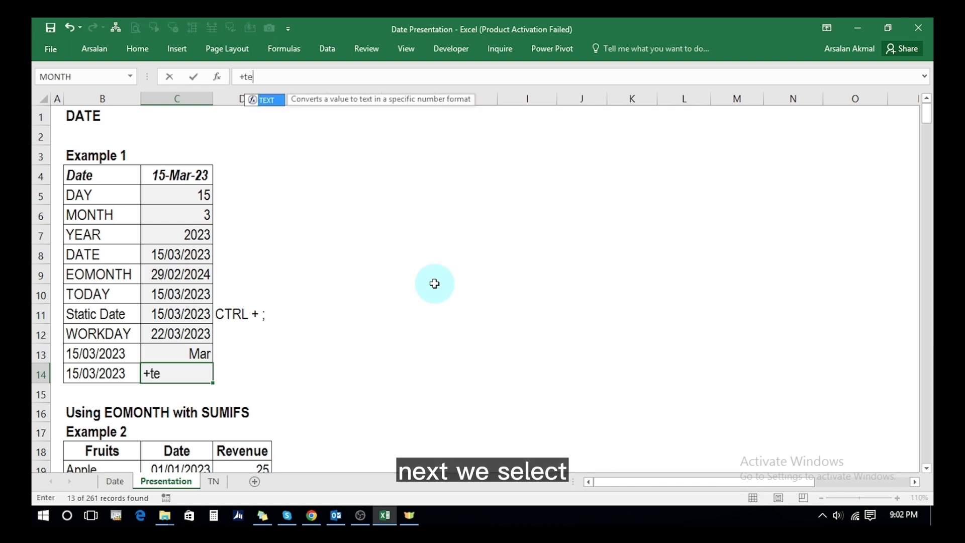
pyautogui.press('Tab')
pyautogui.press('Left')
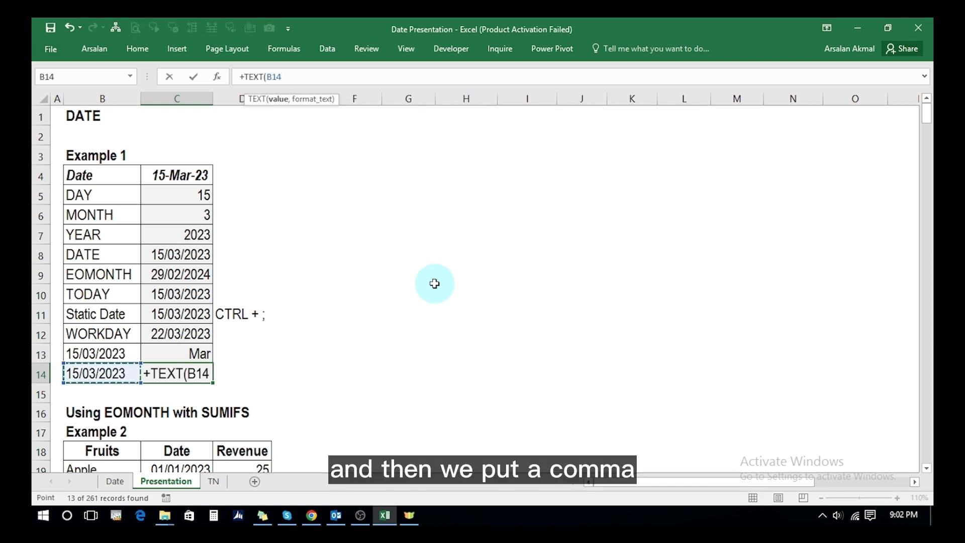
pyautogui.write(',')
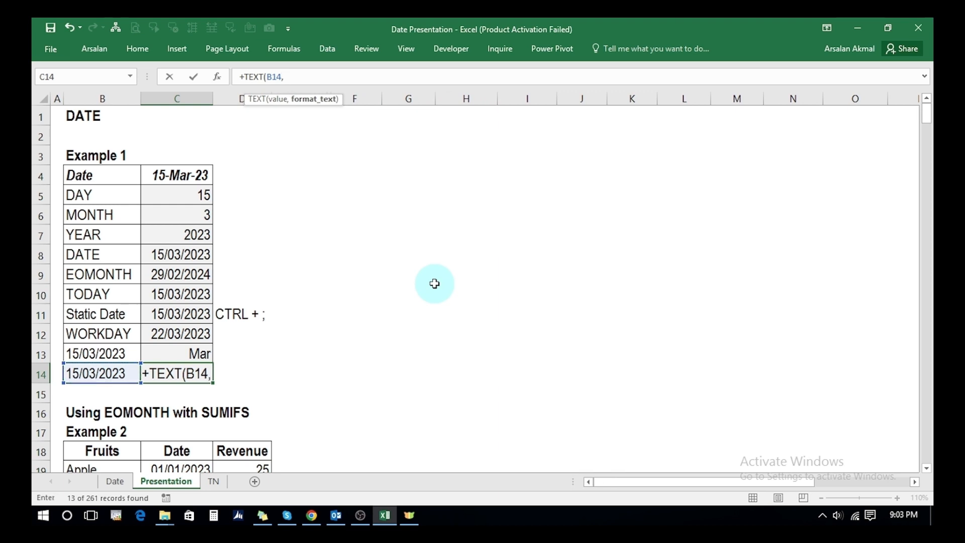
pyautogui.write('"')
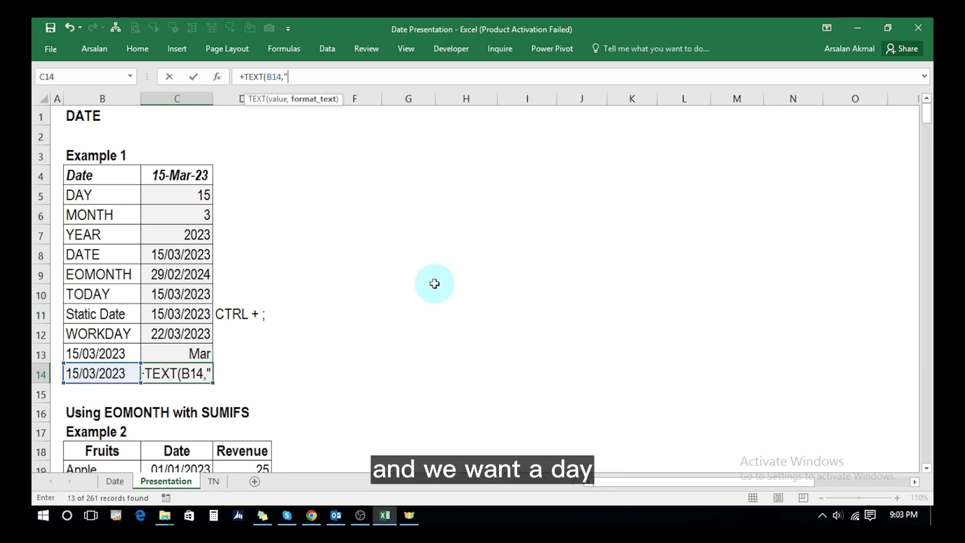
pyautogui.write('dddd')
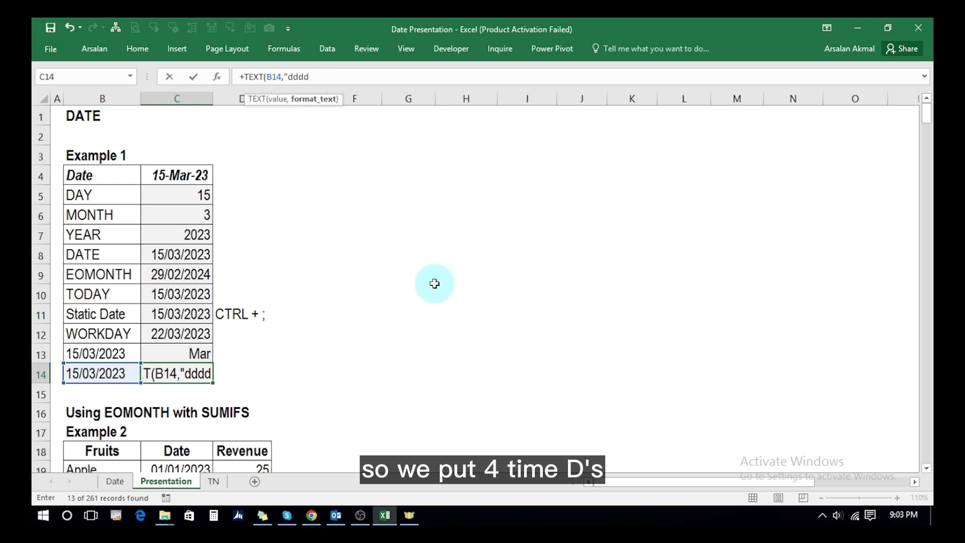
pyautogui.write('")')
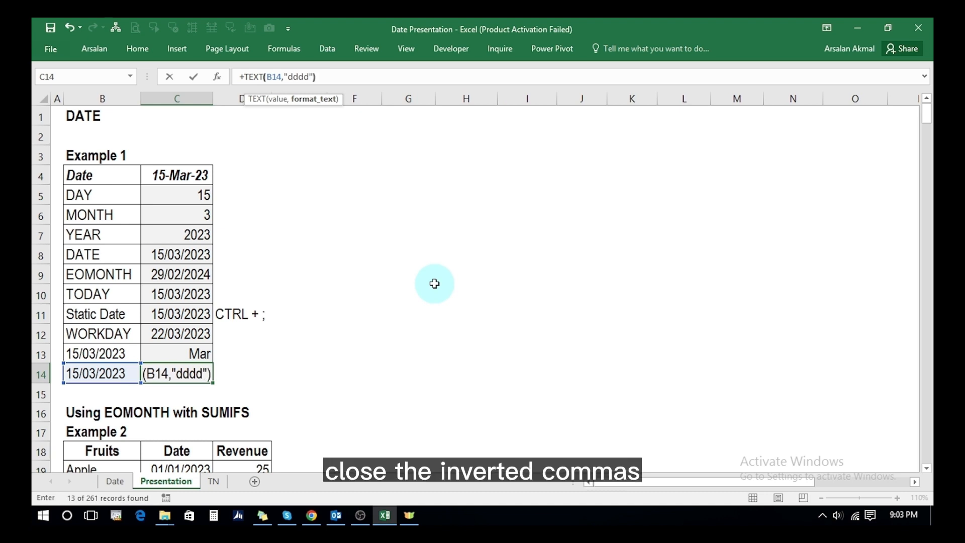
pyautogui.press('Return')
# - Shorten the format code of the TEXT formula in C14 to "ddd" for the abbreviated weekday name
pyautogui.press('Up')
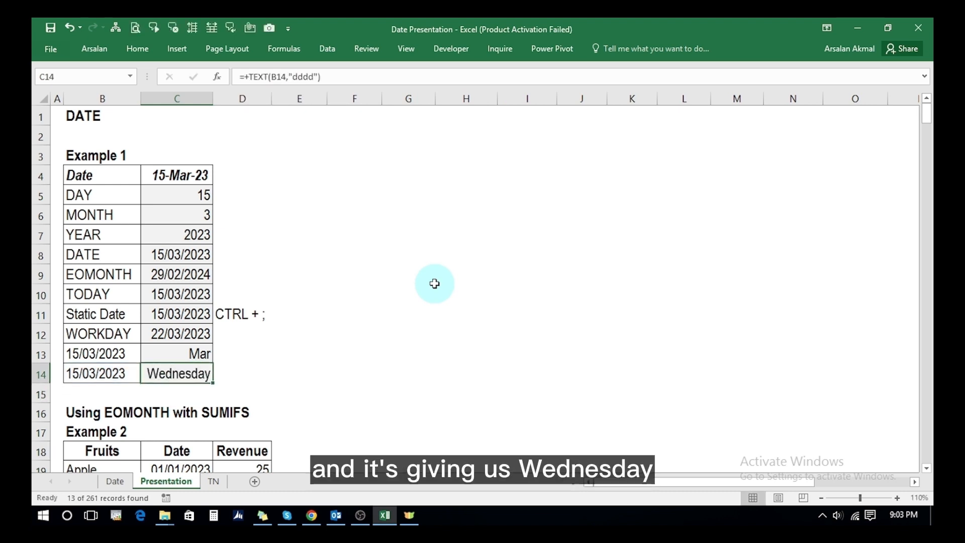
pyautogui.press('F2')
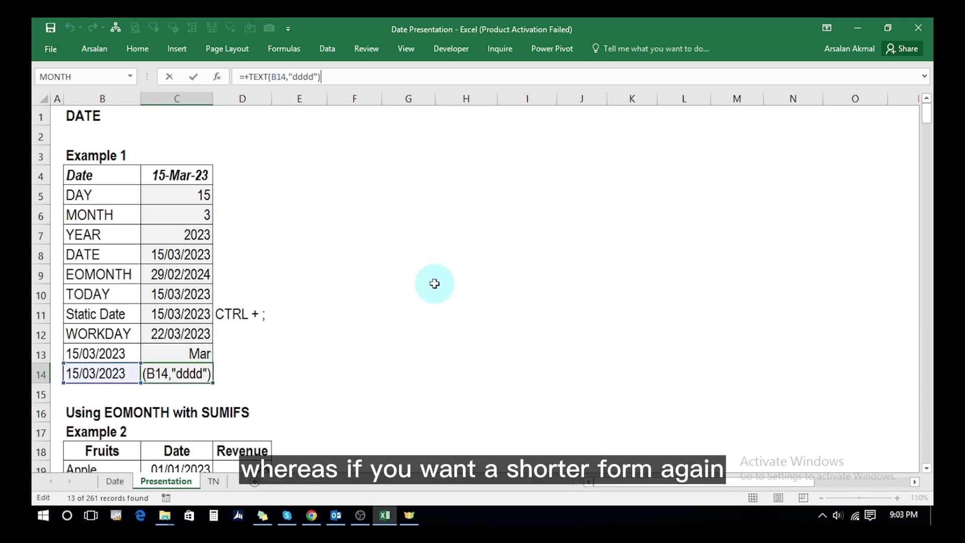
pyautogui.press('Left')
pyautogui.press('Left')
pyautogui.press('BackSpace')
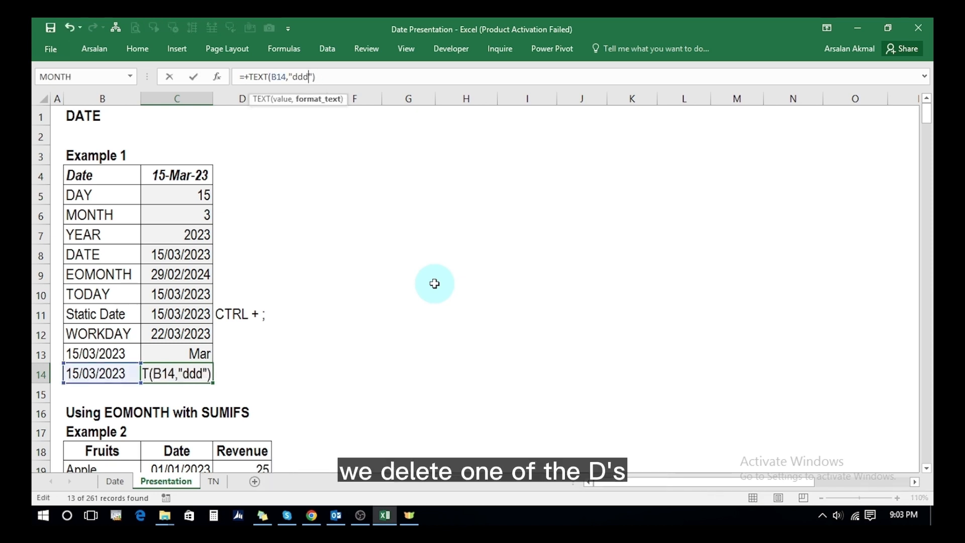
pyautogui.press('Return')
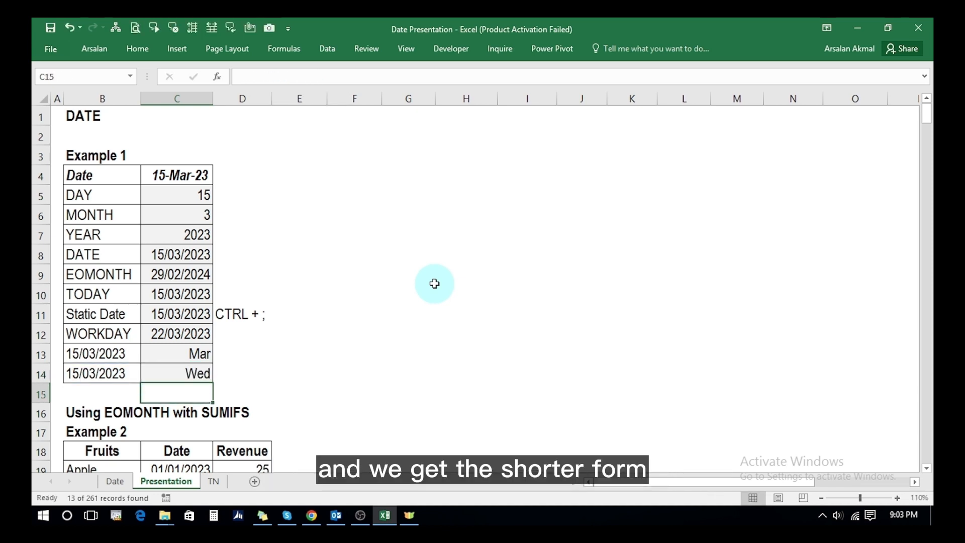
# - Enter the first day of January, February and March 2023 in F27:F29, starting with 01/01/2023 and ending with 01/03/2023
pyautogui.scroll(-4, 434, 284)
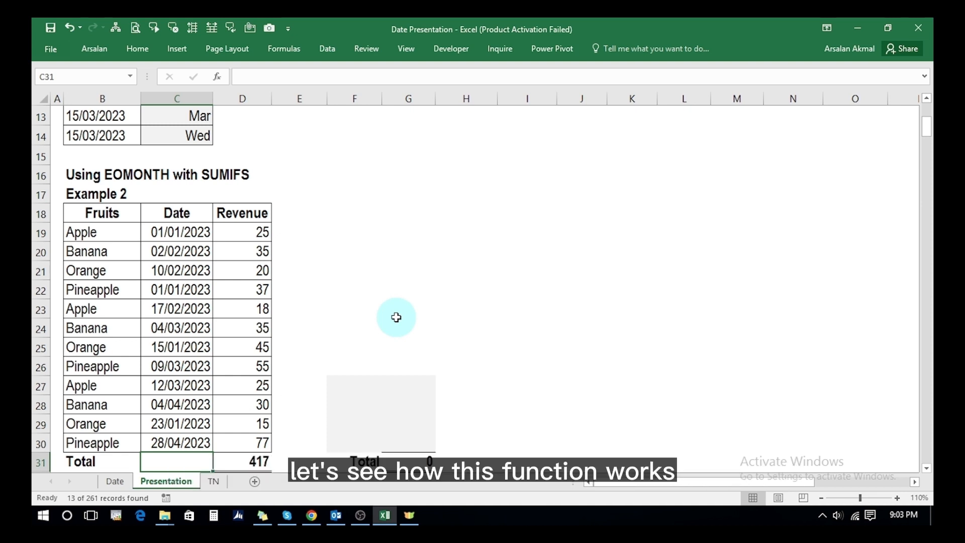
pyautogui.click(361, 382)
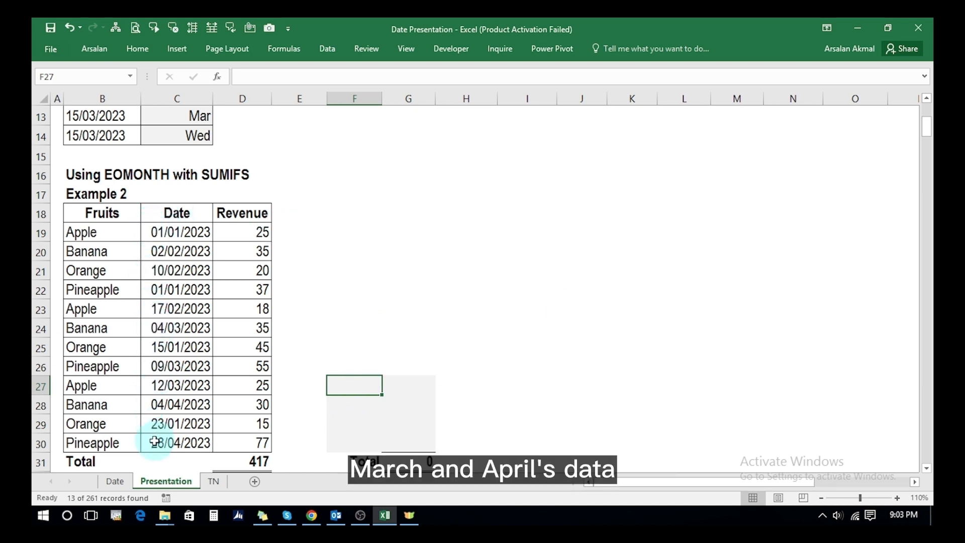
pyautogui.write('01/')
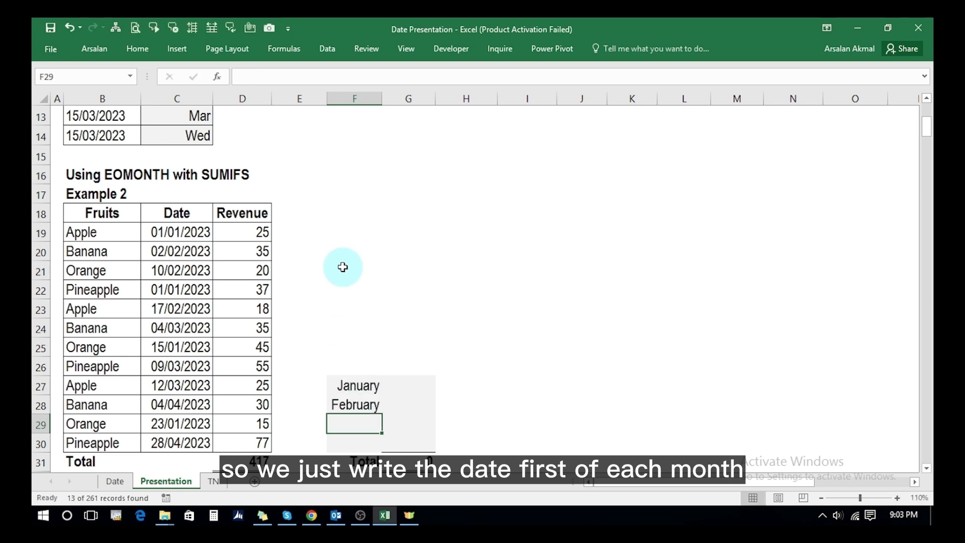
pyautogui.write('01/03/20')
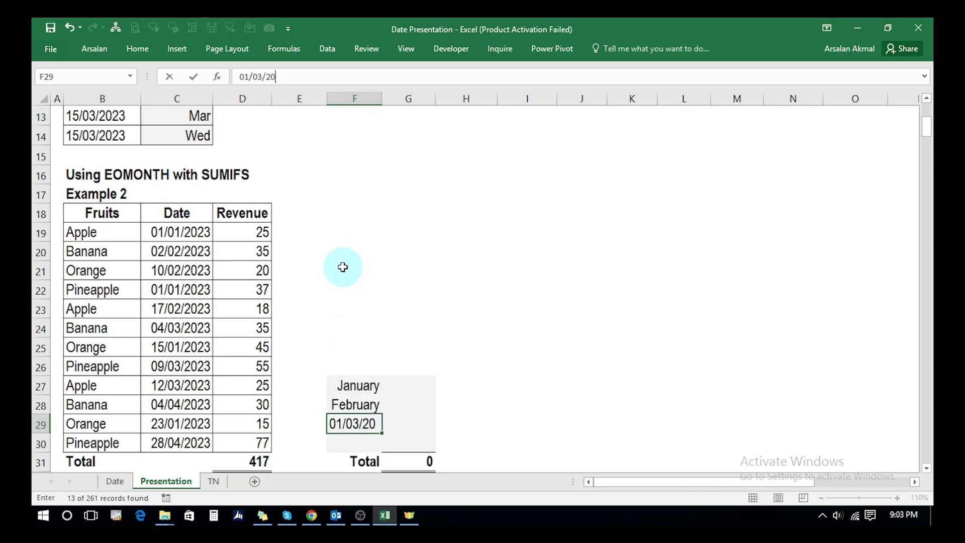
pyautogui.write('23')
pyautogui.press('Return')
# - Enter the date 01/04/2023 in F30 as the April entry of the monthly summary
pyautogui.write('01')
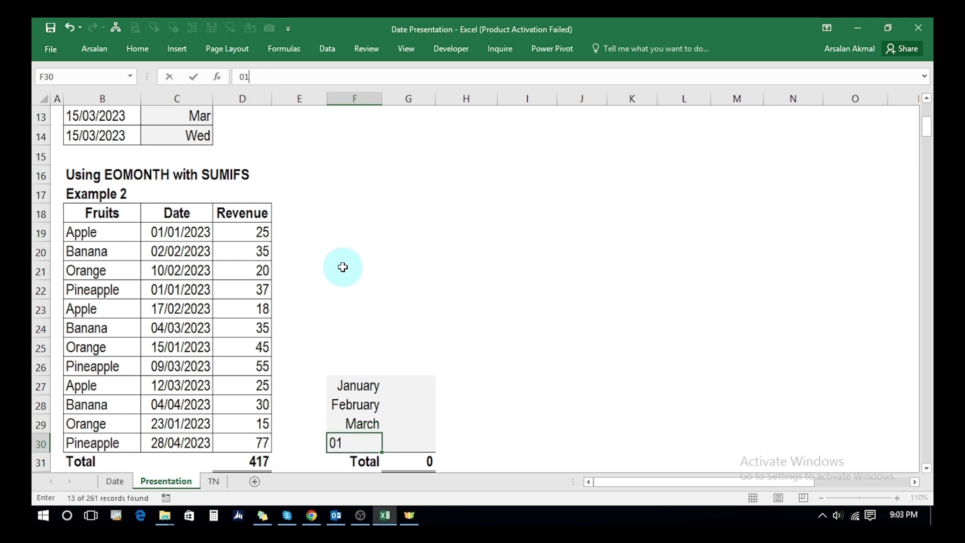
pyautogui.write('/12/2023')
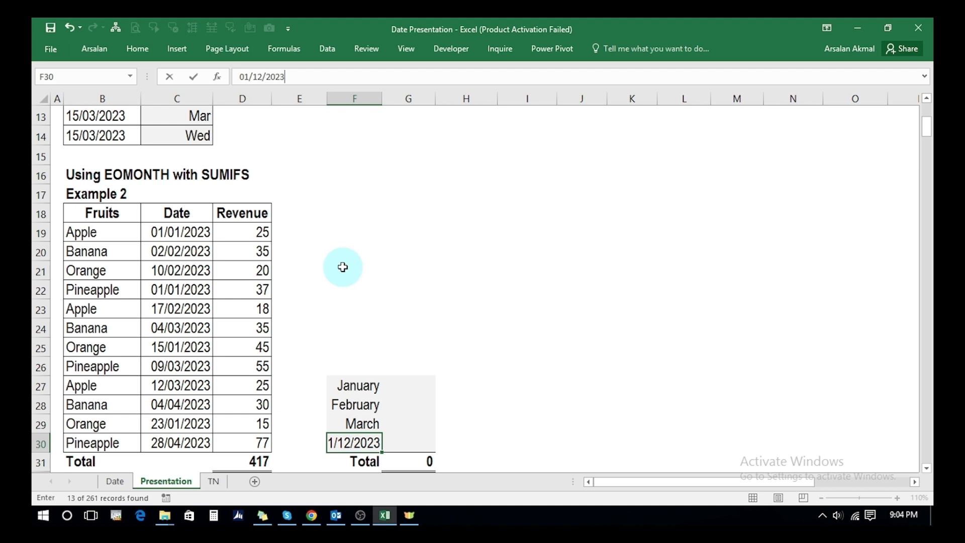
pyautogui.press('F2')
pyautogui.press('Left')
pyautogui.press('Left')
pyautogui.hotkey('shift', 'Left')
pyautogui.hotkey('shift', 'Left')
pyautogui.write('04')
pyautogui.press('Return')
# - Check the underlying dates behind the month names in F27 to F30
pyautogui.press('Up')
pyautogui.press('Up')
pyautogui.press('Up')
pyautogui.press('Up')
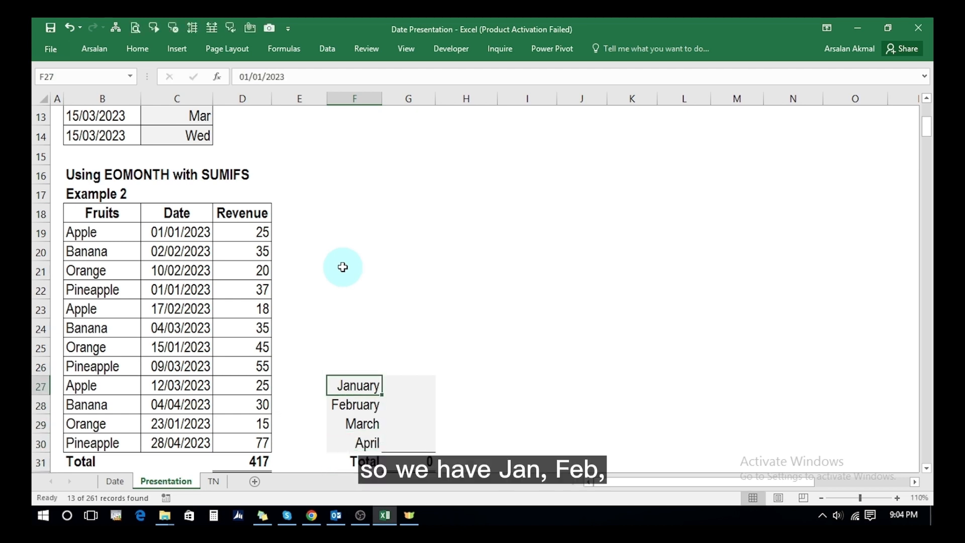
pyautogui.press('Down')
pyautogui.press('Down')
pyautogui.press('Down')
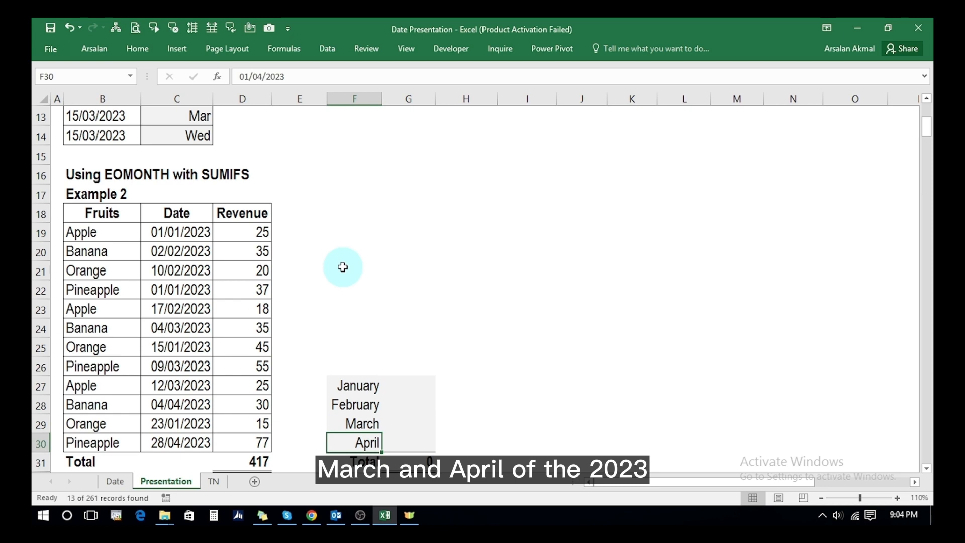
pyautogui.press('Up')
pyautogui.press('Up')
pyautogui.press('Up')
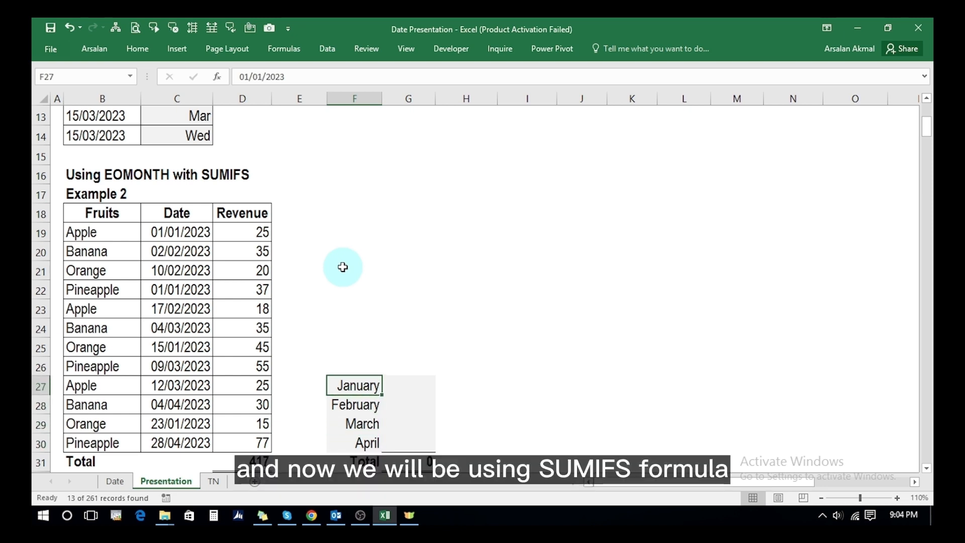
# - Start a SUMIFS formula in G27 with the Revenue values as the absolute sum range $D$19:$D$30
pyautogui.press('Right')
pyautogui.write('+')
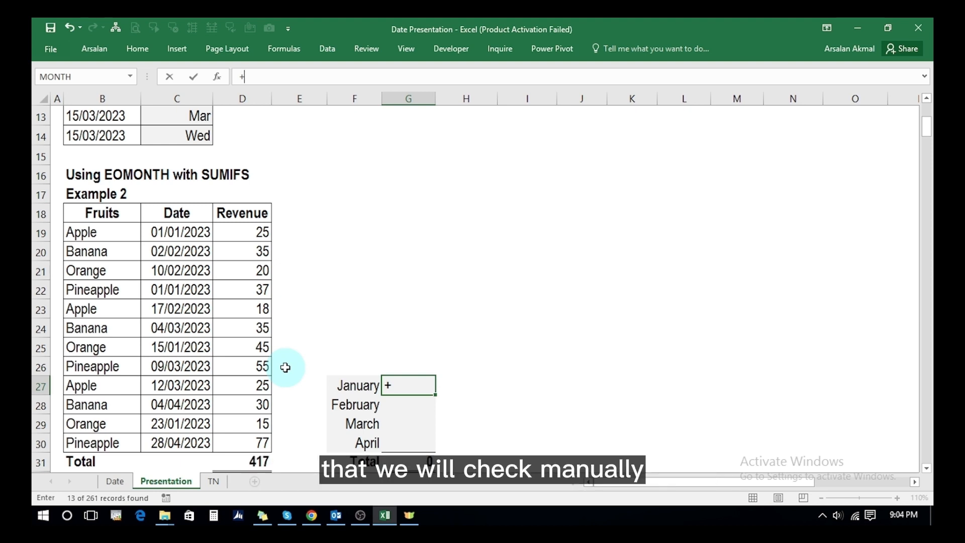
pyautogui.write('su')
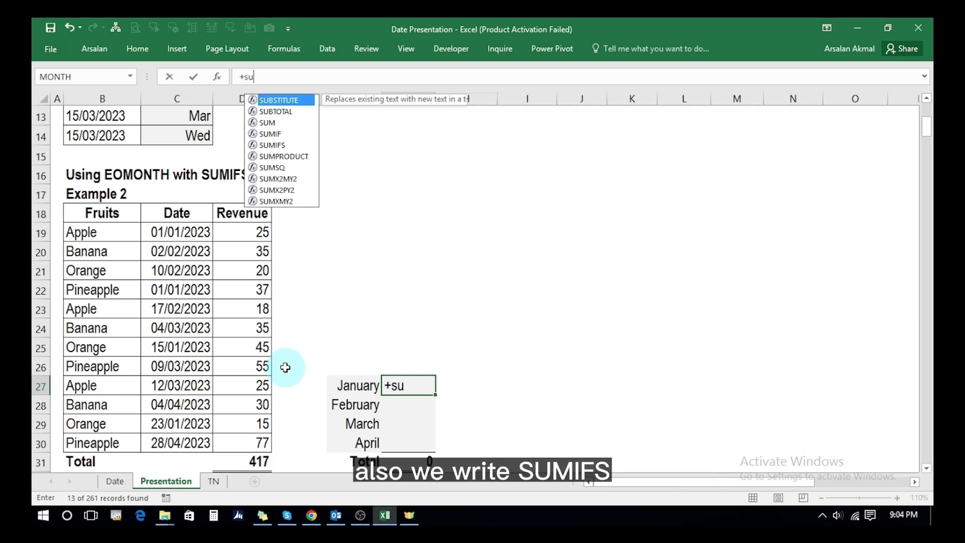
pyautogui.write('mifs')
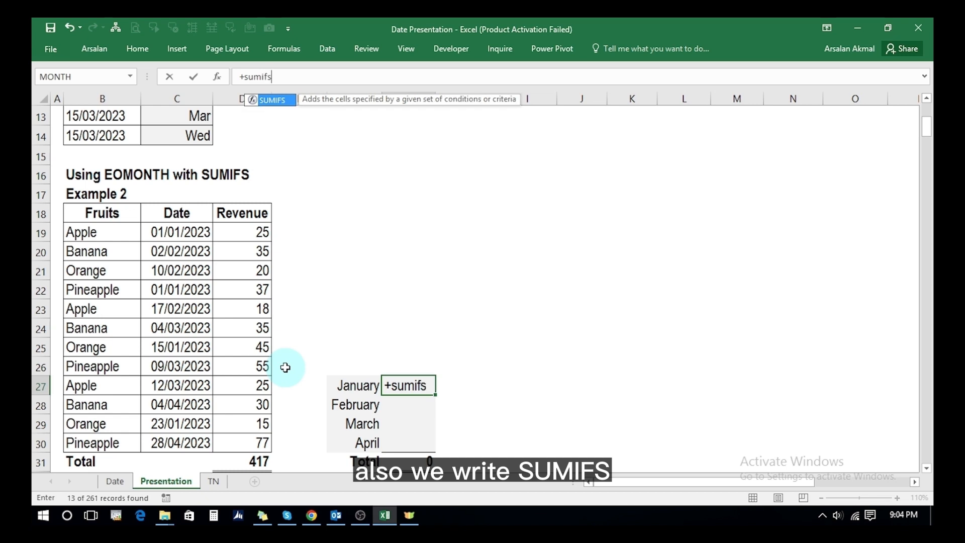
pyautogui.press('Tab')
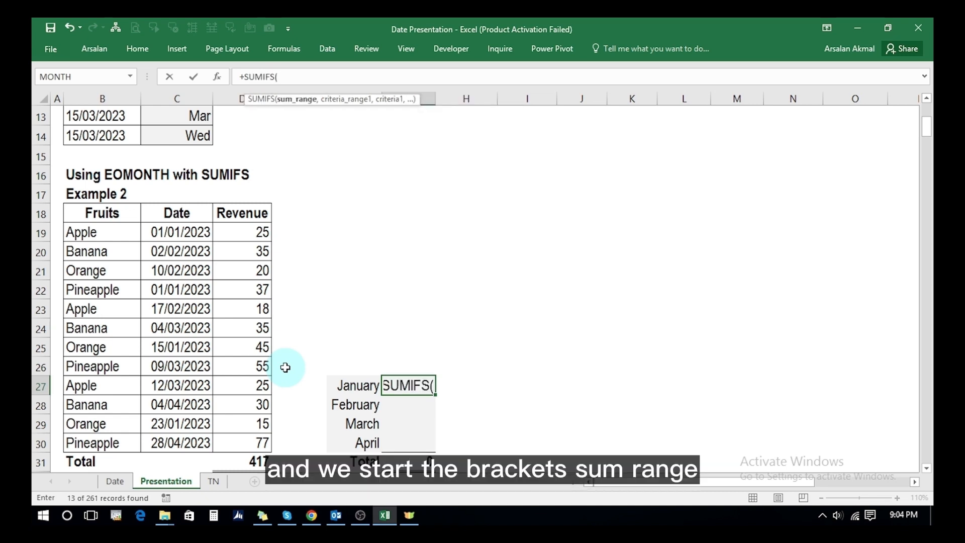
pyautogui.moveTo(243, 231); pyautogui.dragTo(240, 251)
pyautogui.hotkey('shift', 'Down')
pyautogui.hotkey('shift', 'Down')
pyautogui.hotkey('shift', 'Down')
pyautogui.hotkey('shift', 'Down')
pyautogui.hotkey('shift', 'Down')
pyautogui.hotkey('shift', 'Down')
pyautogui.hotkey('shift', 'Down')
pyautogui.hotkey('shift', 'Down')
pyautogui.hotkey('shift', 'Down')
pyautogui.hotkey('shift', 'Down')
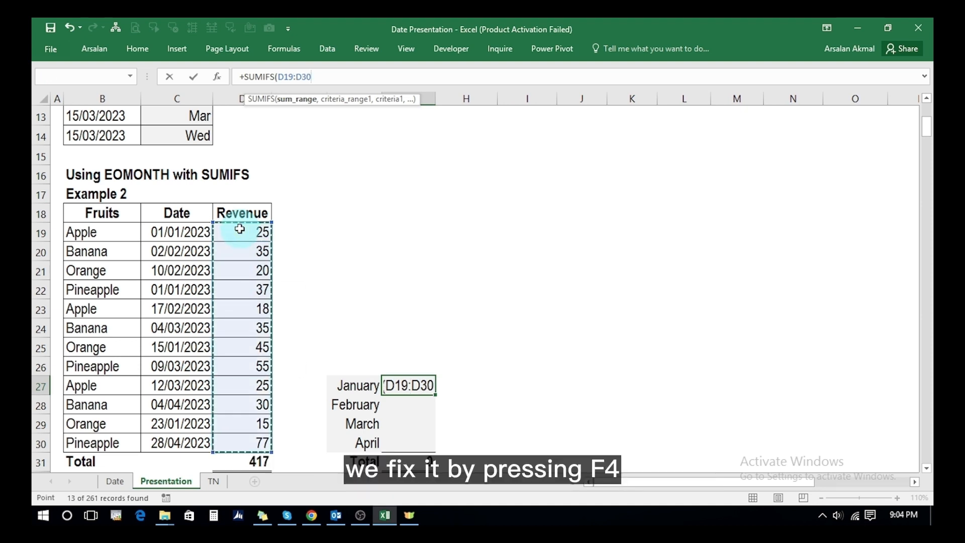
pyautogui.press('F4')
pyautogui.write(',')
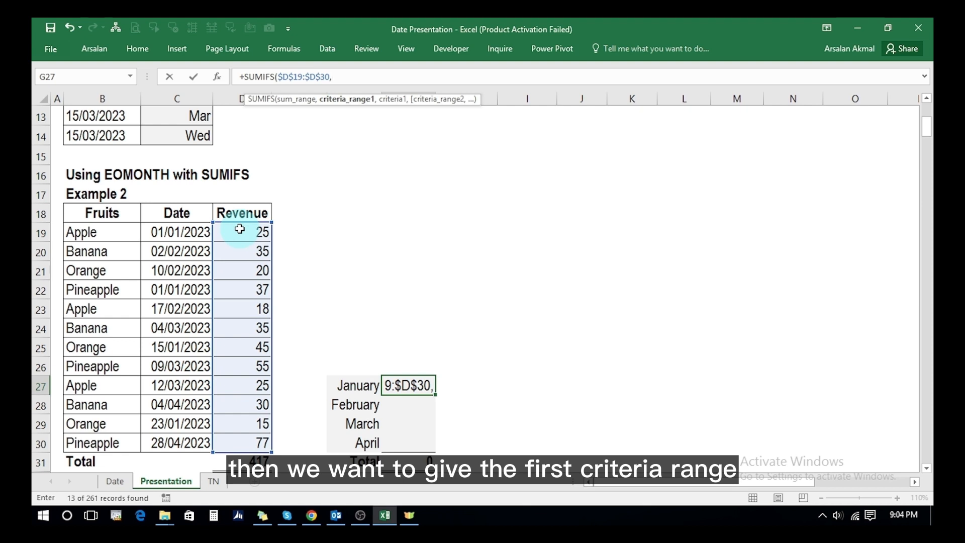
# - Add the Date column as the first criteria range of the SUMIFS formula, fixed as $C$19:$C$30
pyautogui.click(189, 235)
pyautogui.hotkey('ctrl', 'shift', 'Down')
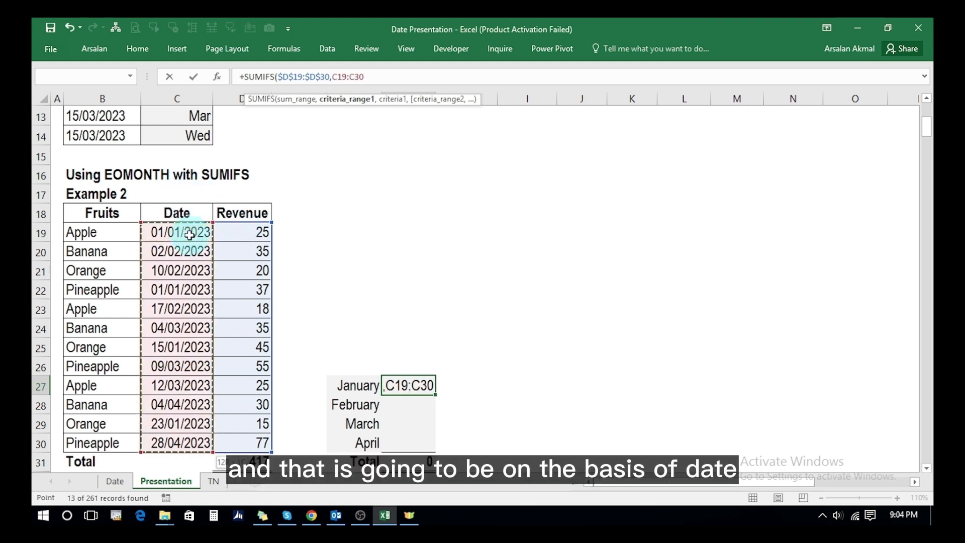
pyautogui.press('F4')
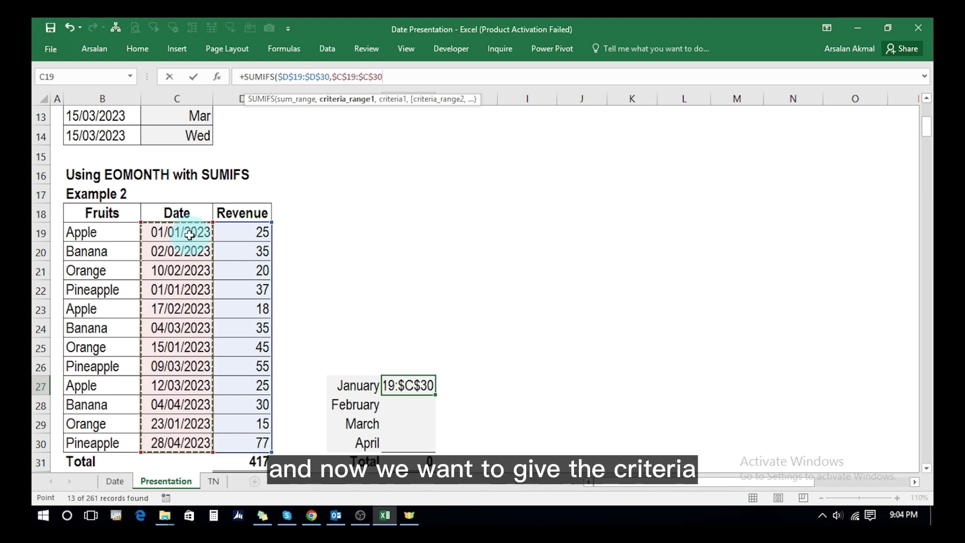
pyautogui.write(',')
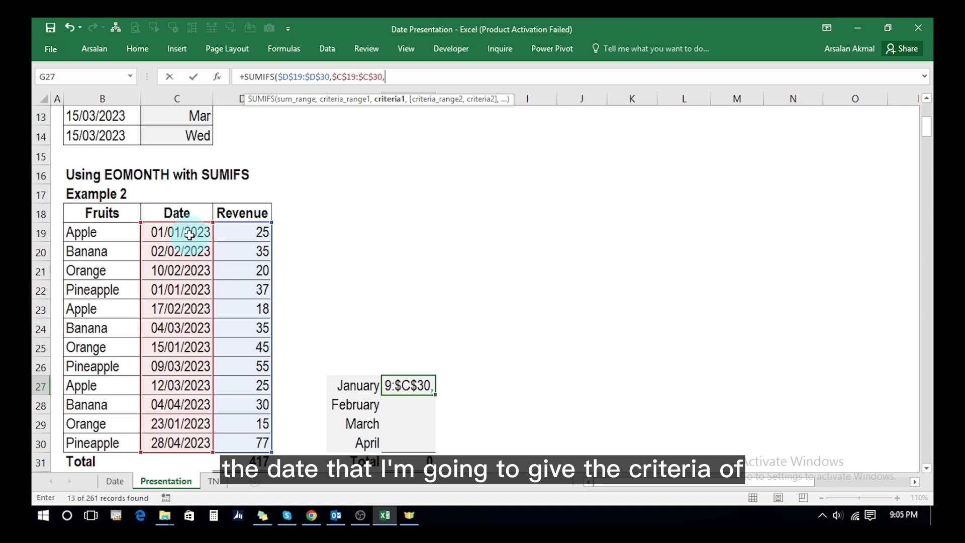
# - Set the first SUMIFS criterion to ">="&F27 so that dates from the start of January count
pyautogui.write('"')
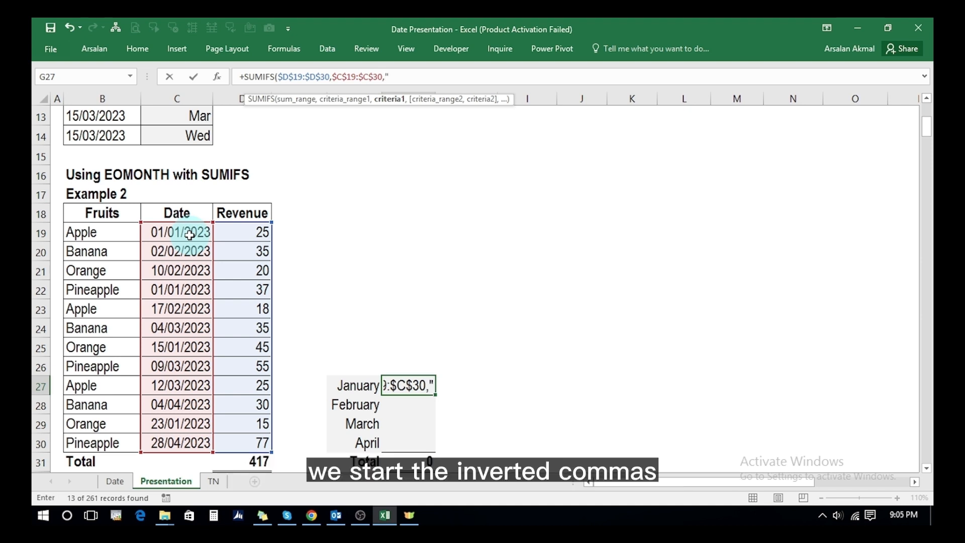
pyautogui.write('>')
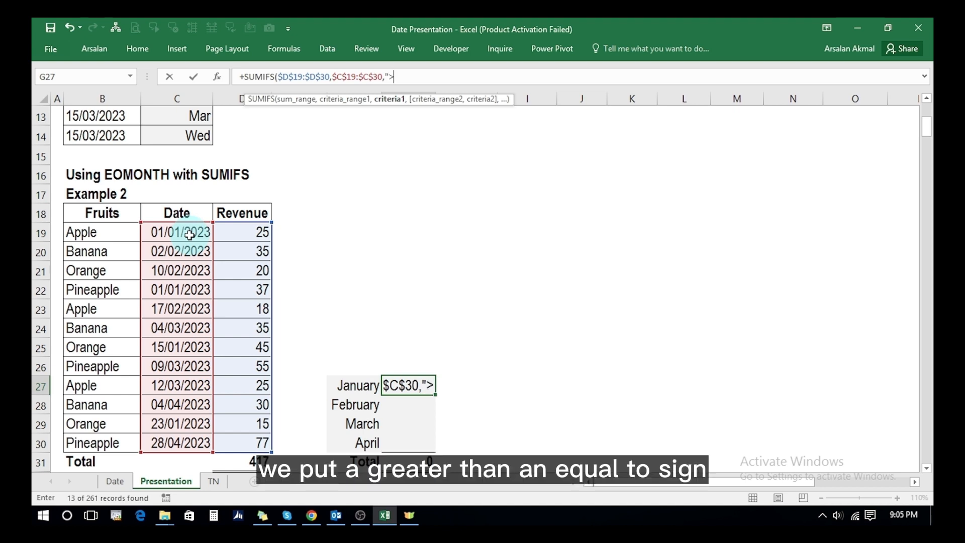
pyautogui.write('=')
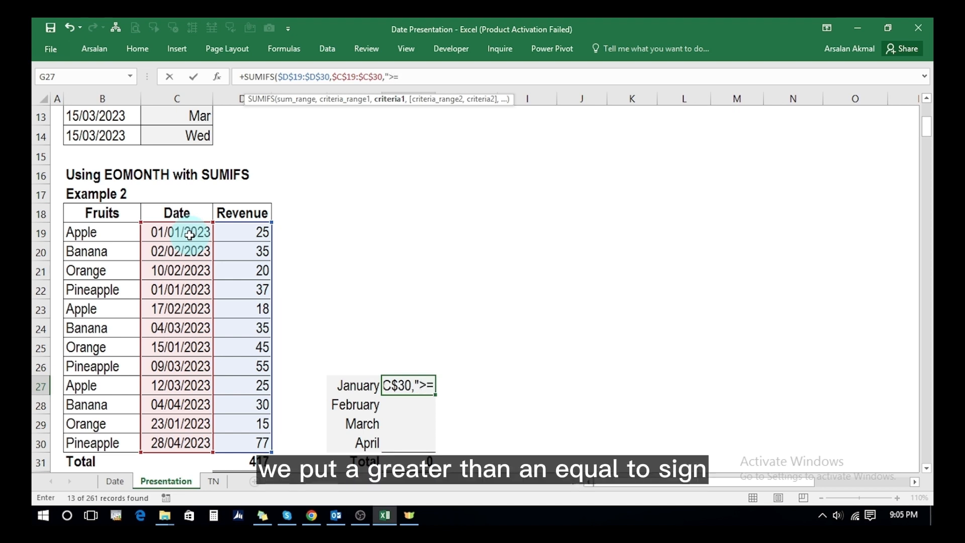
pyautogui.write('"')
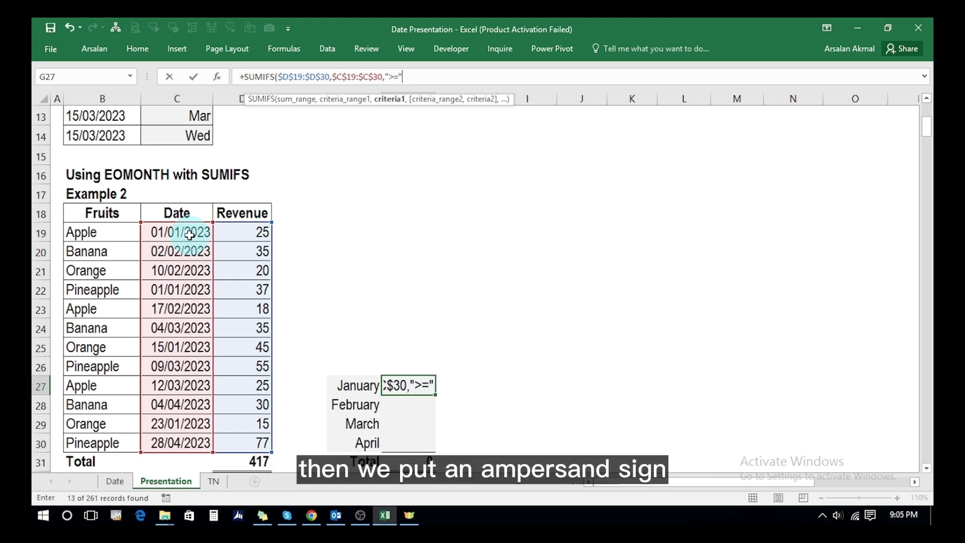
pyautogui.write('&')
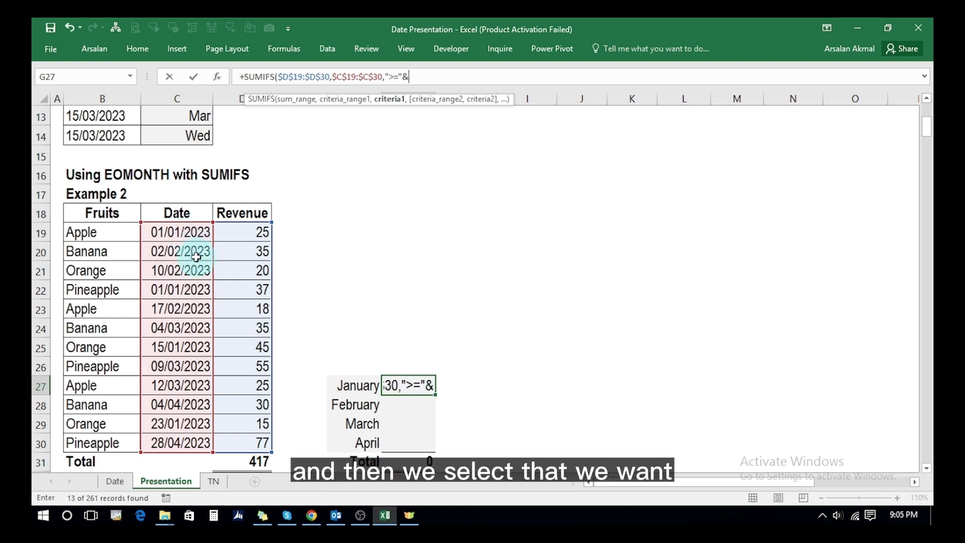
pyautogui.click(347, 389)
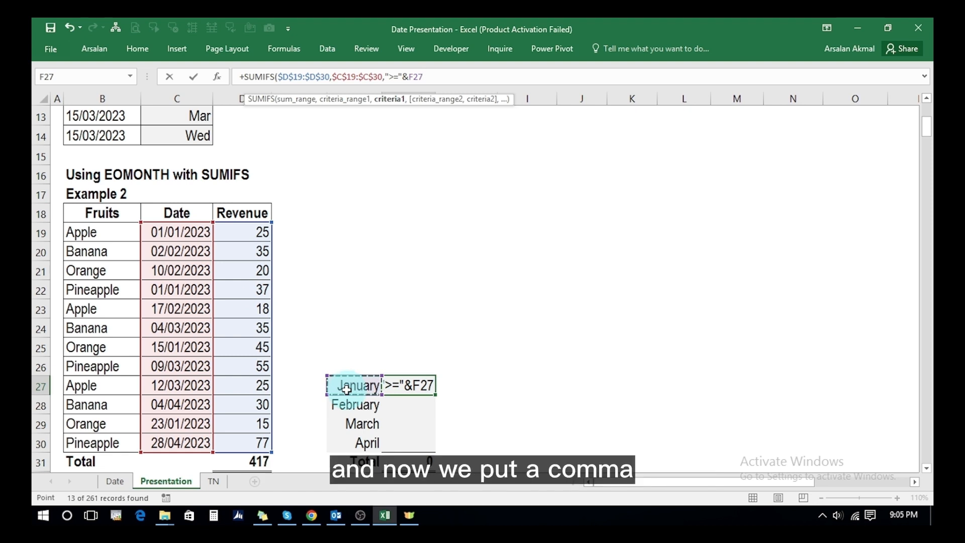
pyautogui.write(',')
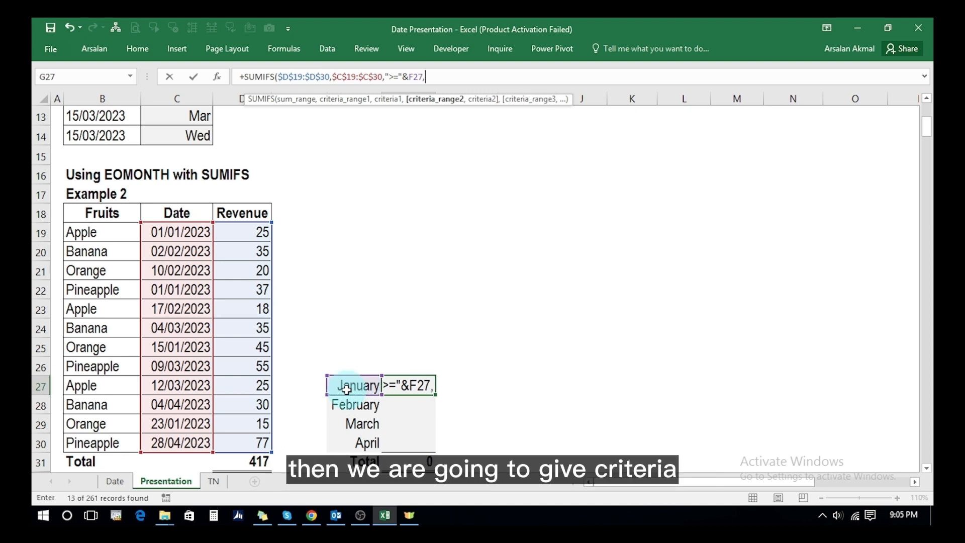
# - Add the Date column again as the second criteria range of the SUMIFS formula, fixed as $C$19:$C$30
pyautogui.click(177, 234)
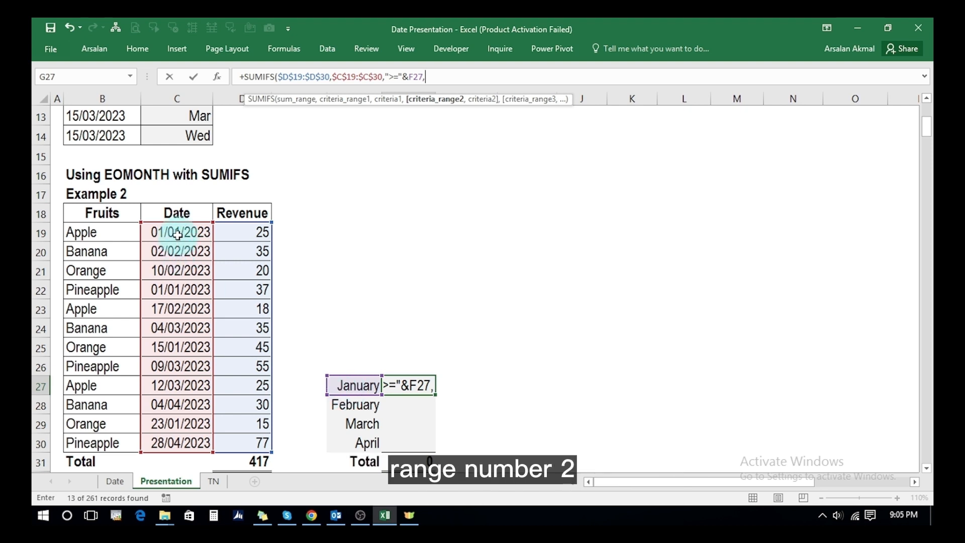
pyautogui.hotkey('ctrl', 'shift', 'Down')
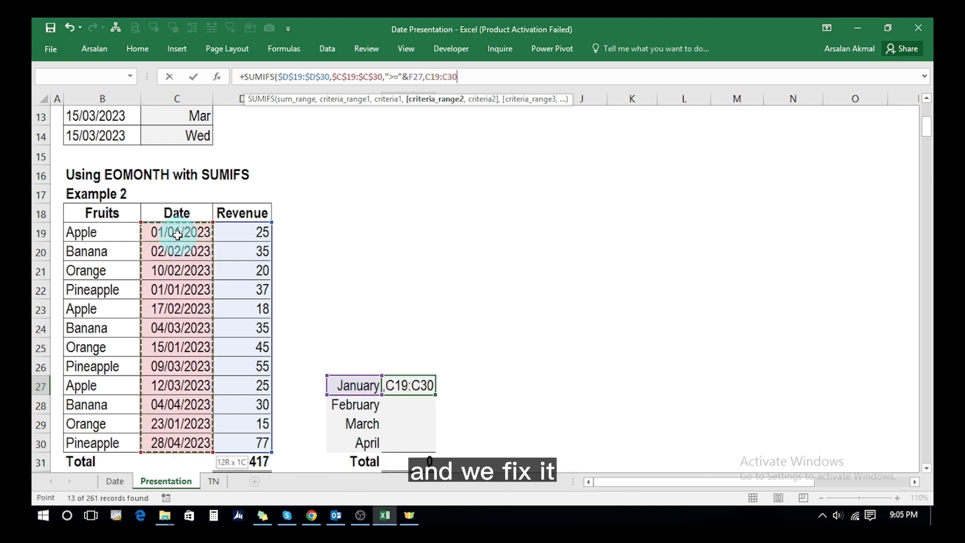
pyautogui.press('F4')
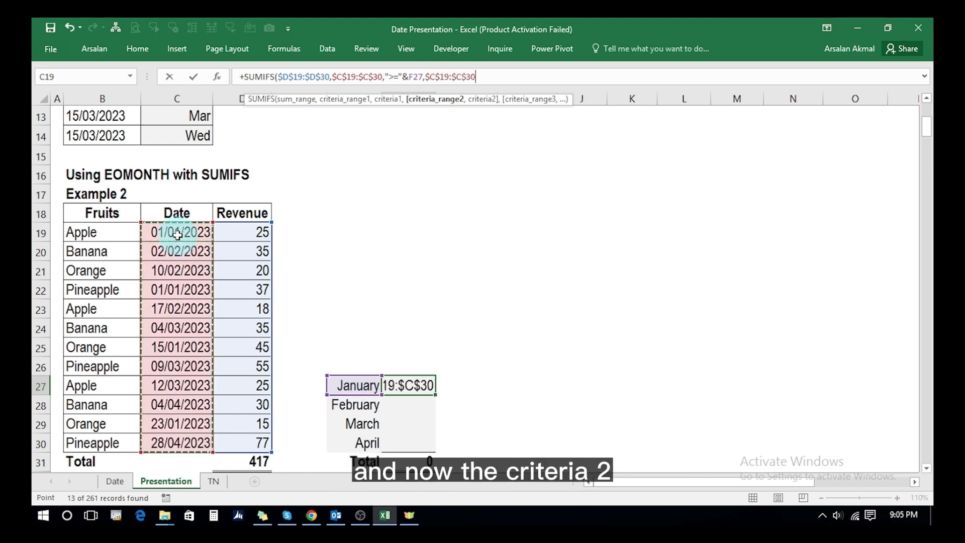
pyautogui.write(',')
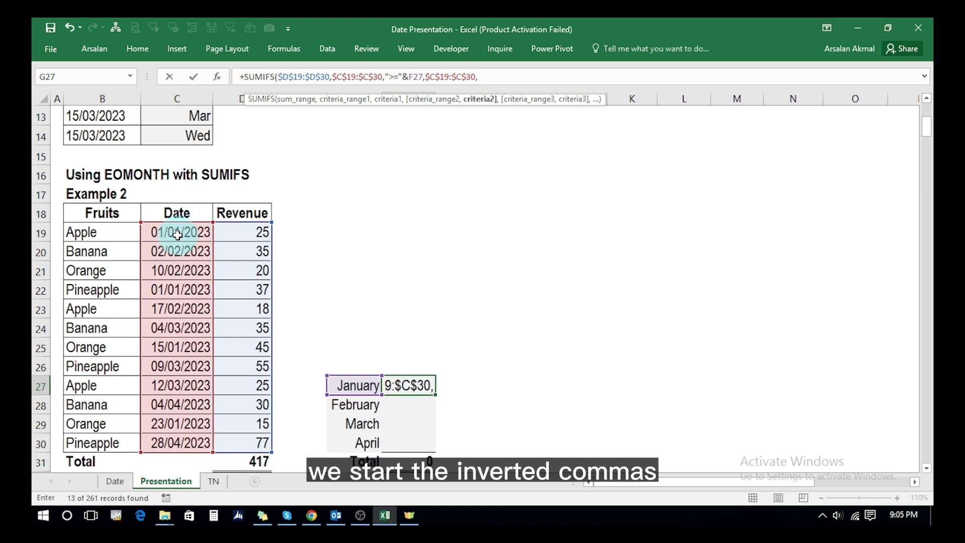
# - Set the second SUMIFS criterion to "<="&EOMONTH(F27,0) so dates up to the end of January count, and complete the formula in G27
pyautogui.write('"')
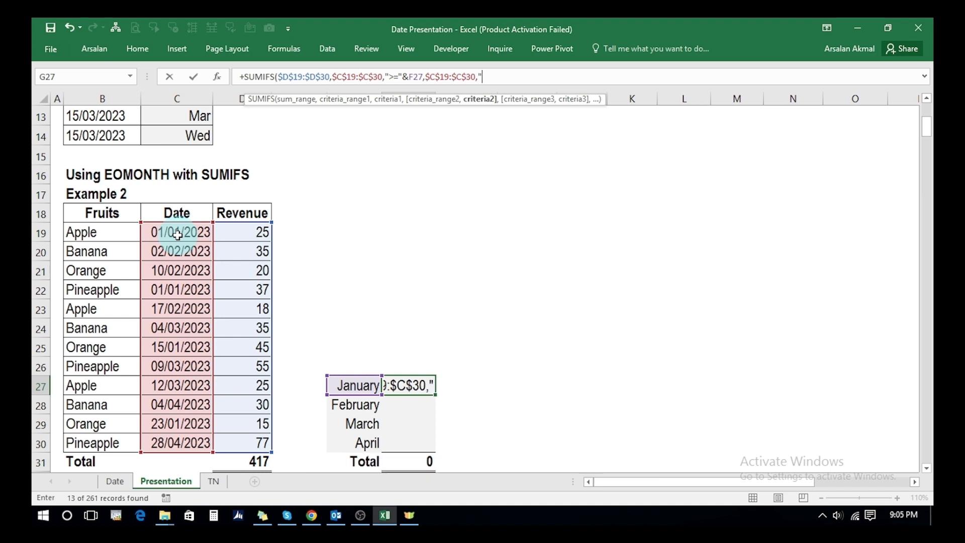
pyautogui.write('<=')
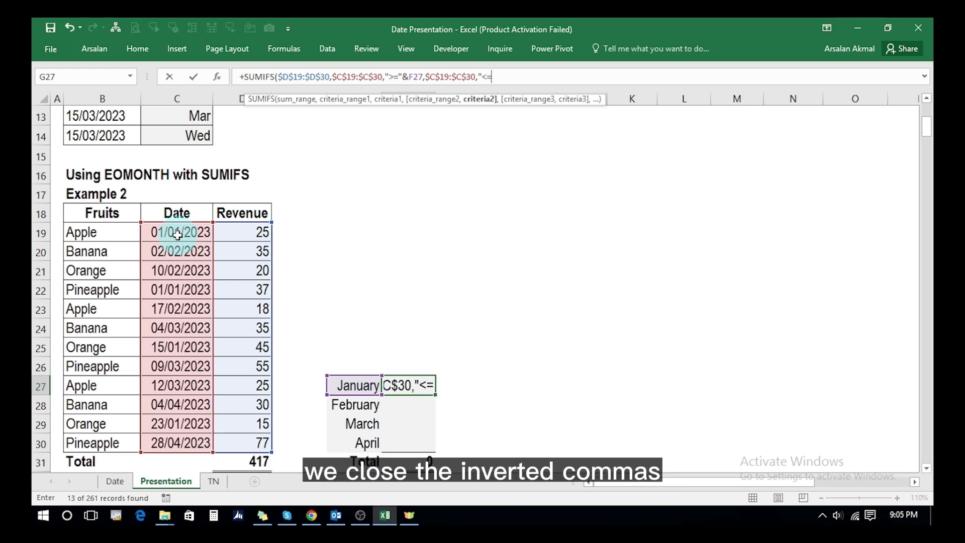
pyautogui.write('"&')
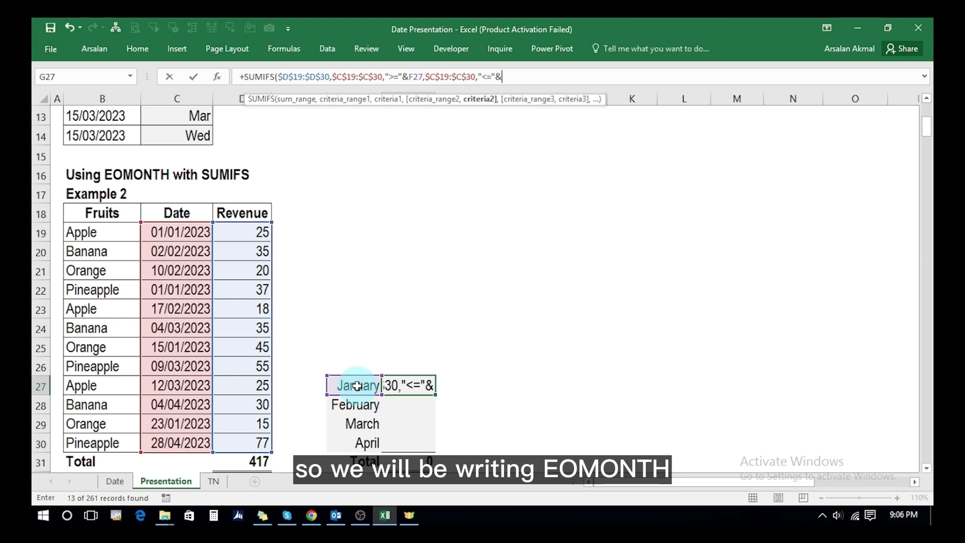
pyautogui.write('eo')
pyautogui.press('Tab')
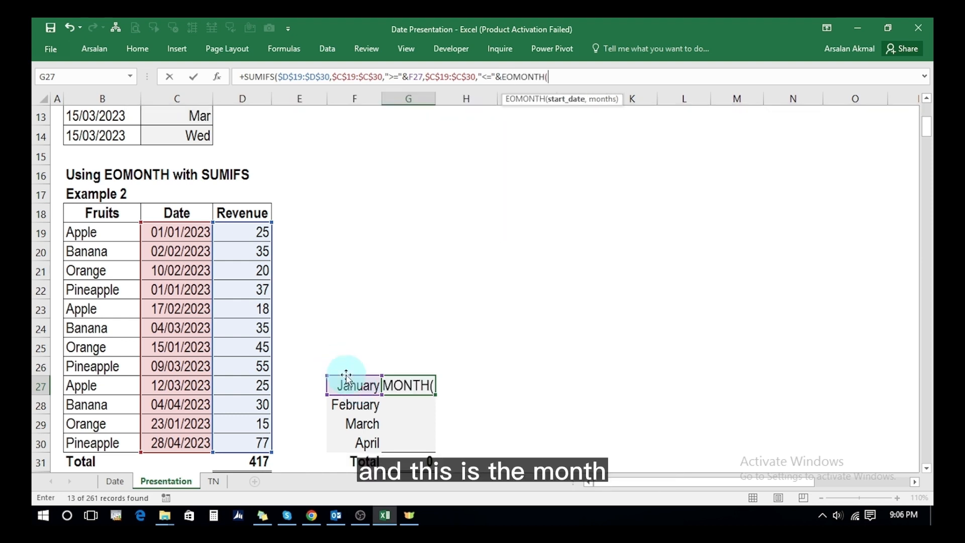
pyautogui.click(352, 387)
pyautogui.write(',')
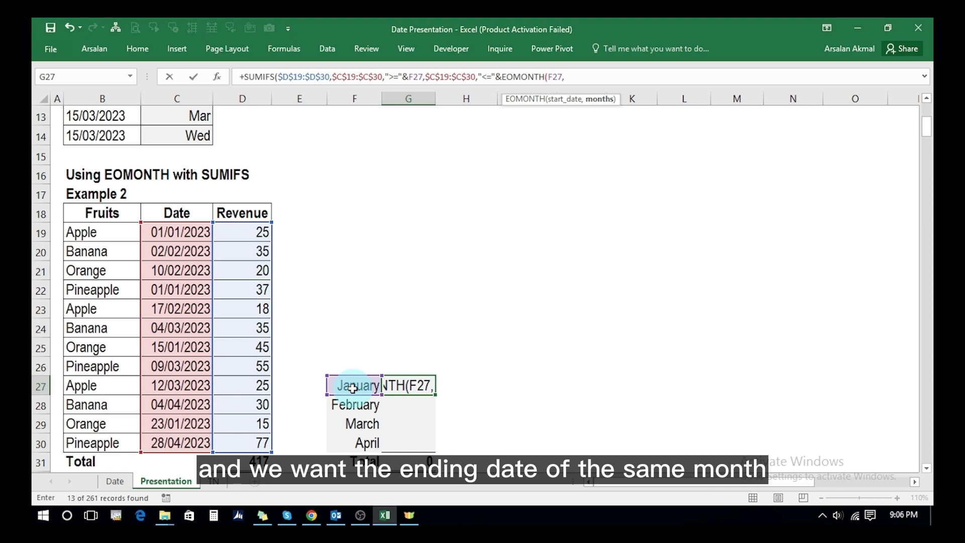
pyautogui.write('0')
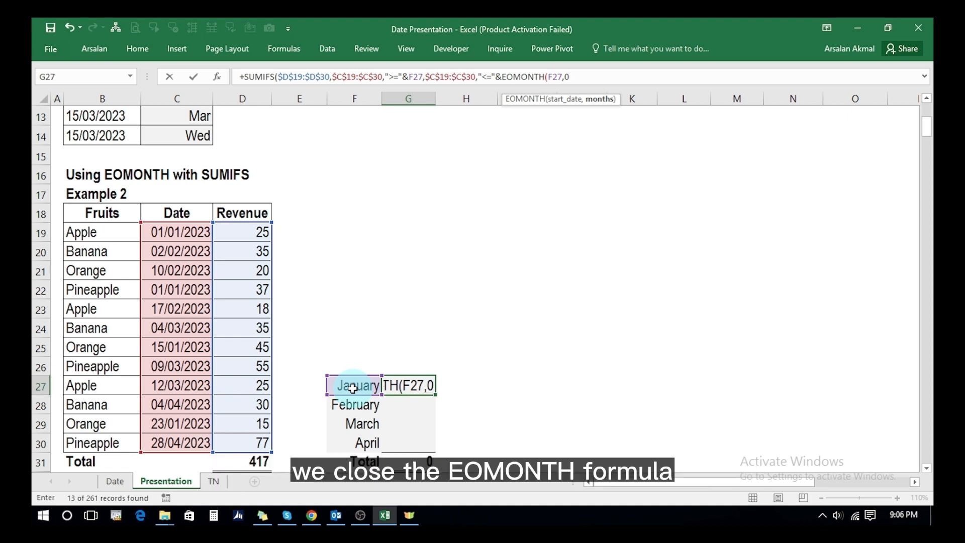
pyautogui.write(')')
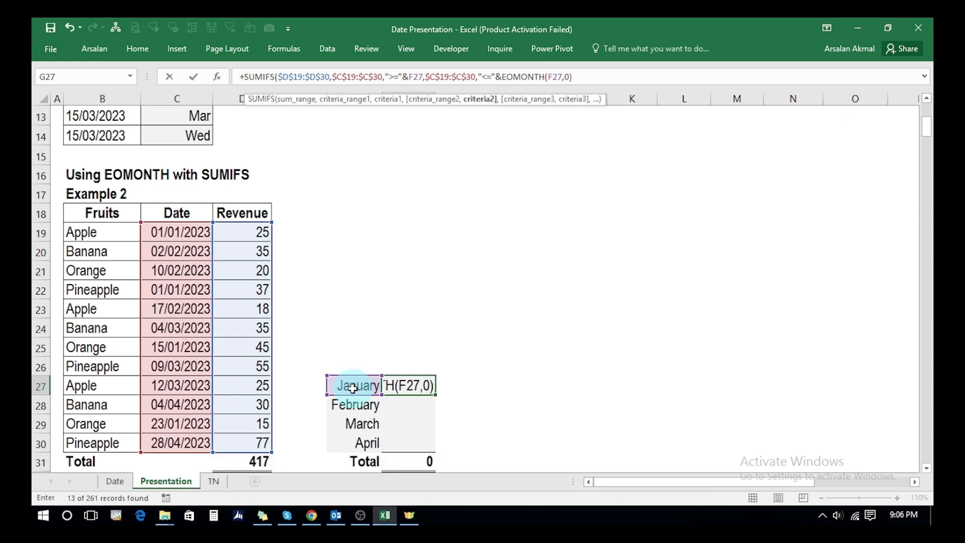
pyautogui.write(')')
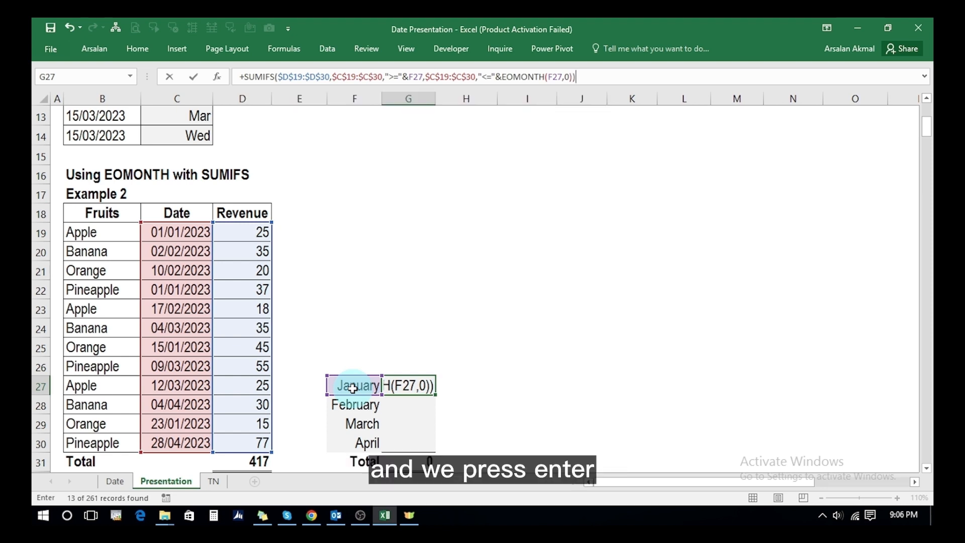
pyautogui.press('Return')
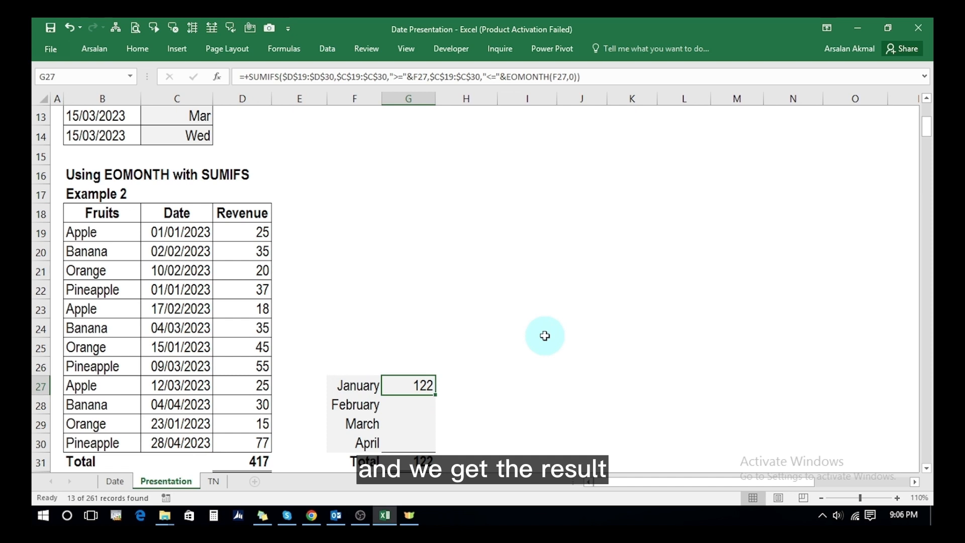
# - Copy the January SUMIFS formula from G27 down to the February, March and April cells, through G30
pyautogui.hotkey('ctrl', 'c')
pyautogui.hotkey('shift', 'Down')
pyautogui.hotkey('shift', 'Down')
pyautogui.hotkey('shift', 'Down')
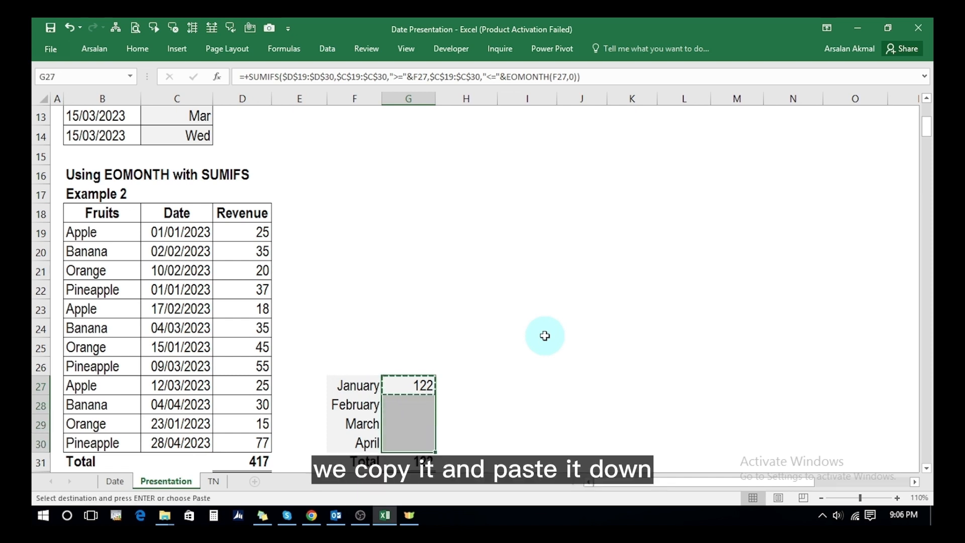
pyautogui.press('Return')
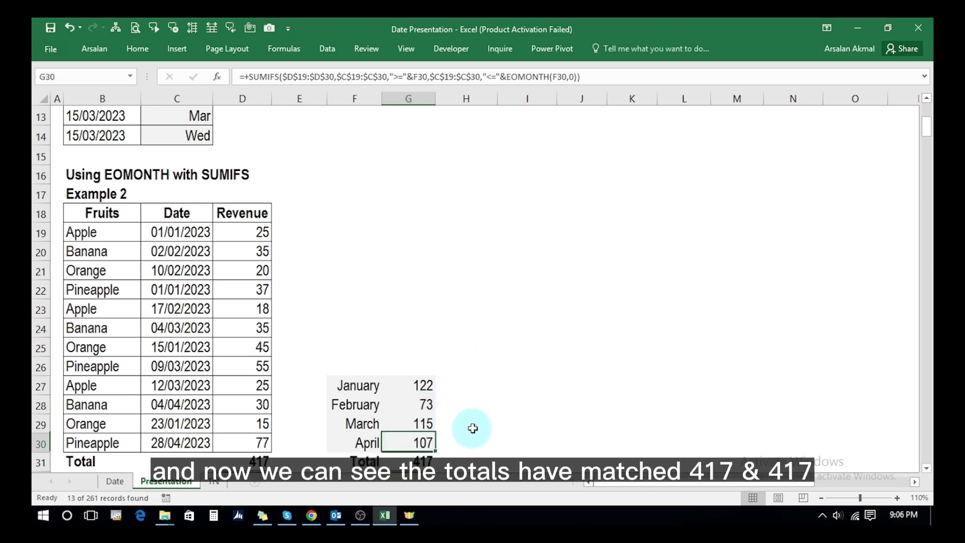
pyautogui.press('Down')
pyautogui.press('Down')
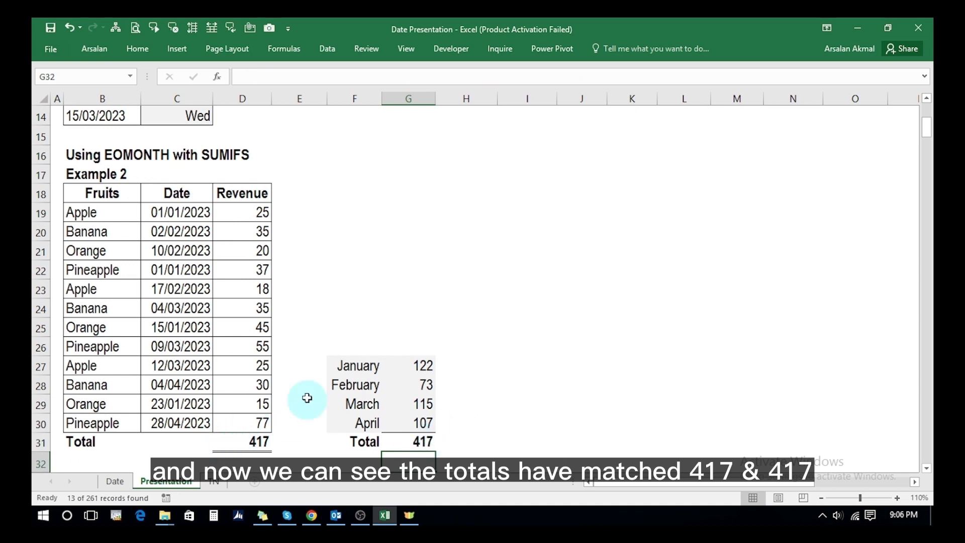
# - Check the March revenue manually by entering +D24+D26+D27 in H29, beside the March sum
pyautogui.click(460, 405)
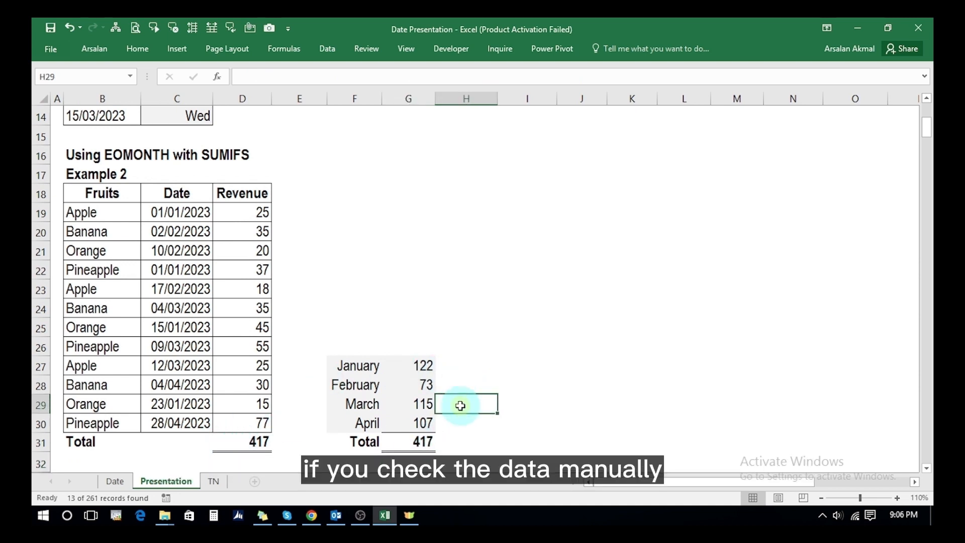
pyautogui.write('+')
pyautogui.click(214, 308)
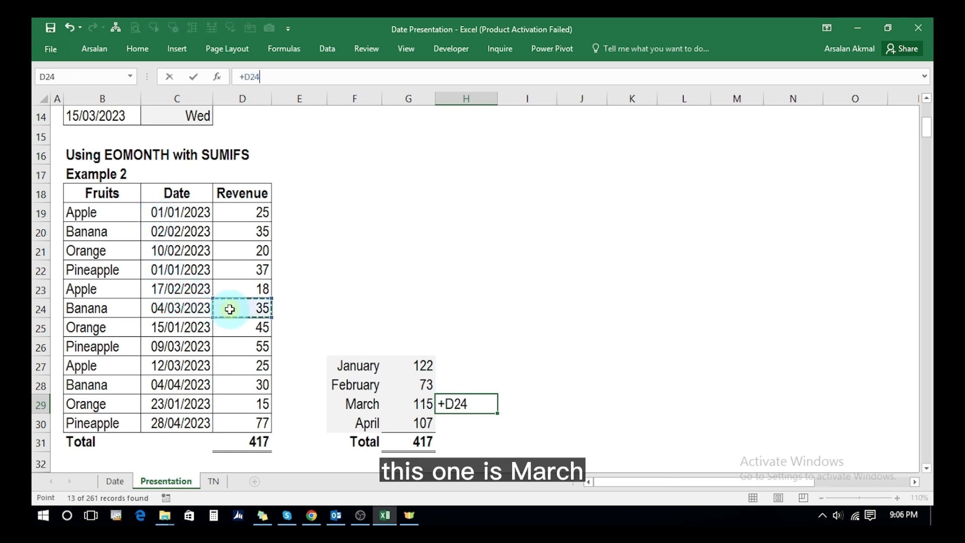
pyautogui.write('+')
pyautogui.click(233, 347)
pyautogui.write('+D26+')
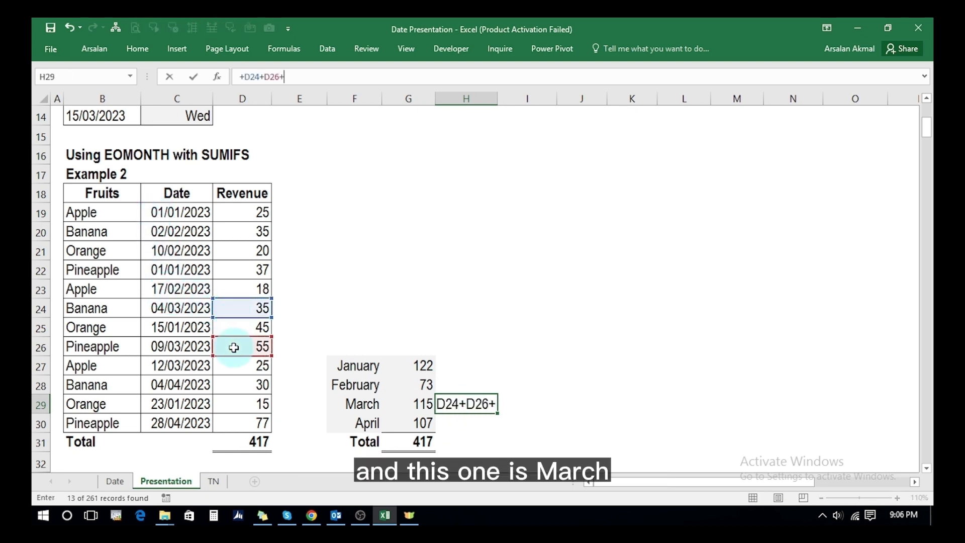
pyautogui.click(235, 367)
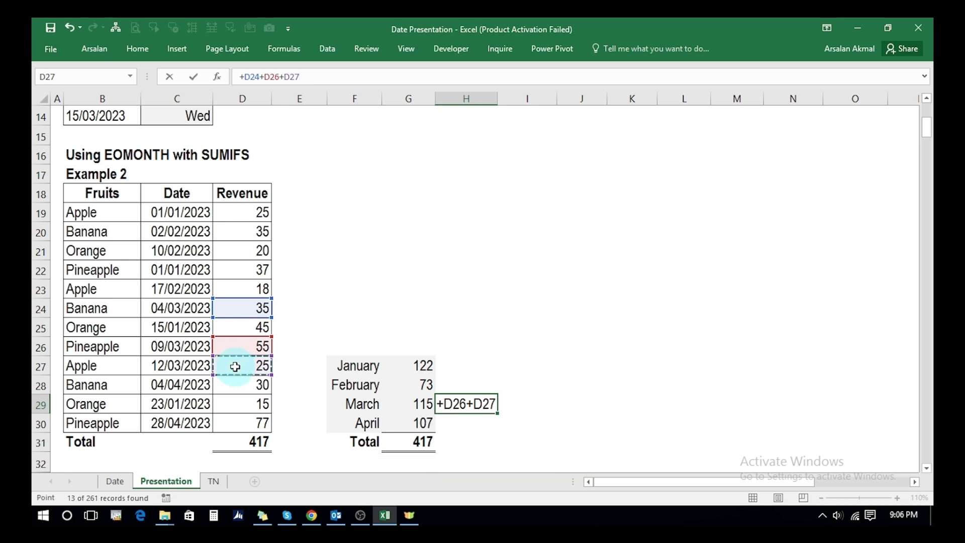
pyautogui.press('Return')
pyautogui.press('Up')
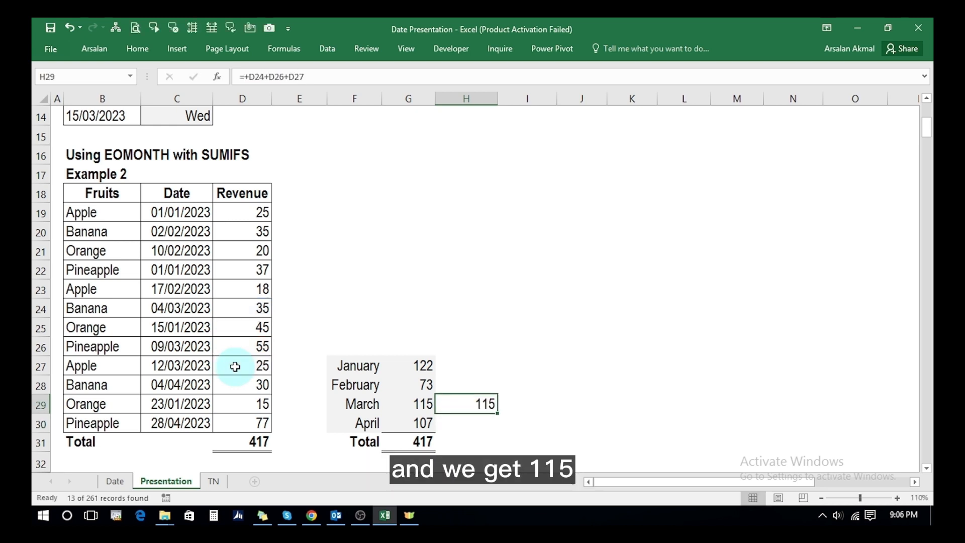
# - Check the January revenue manually by entering +D19+D22+D25+D29 in H27, and compare it with the SUMIFS result in G27
pyautogui.press('Up')
pyautogui.press('Up')
pyautogui.write('+')
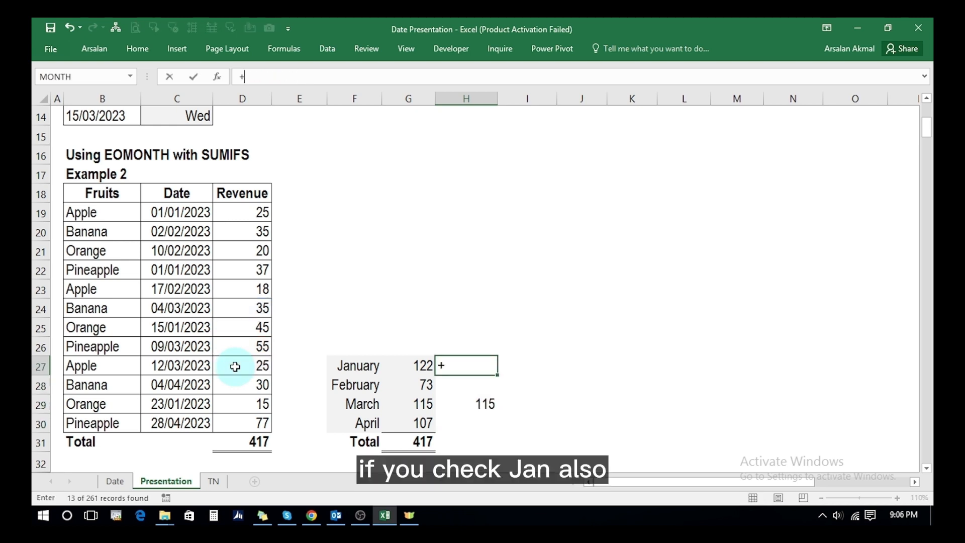
pyautogui.click(232, 213)
pyautogui.write('+')
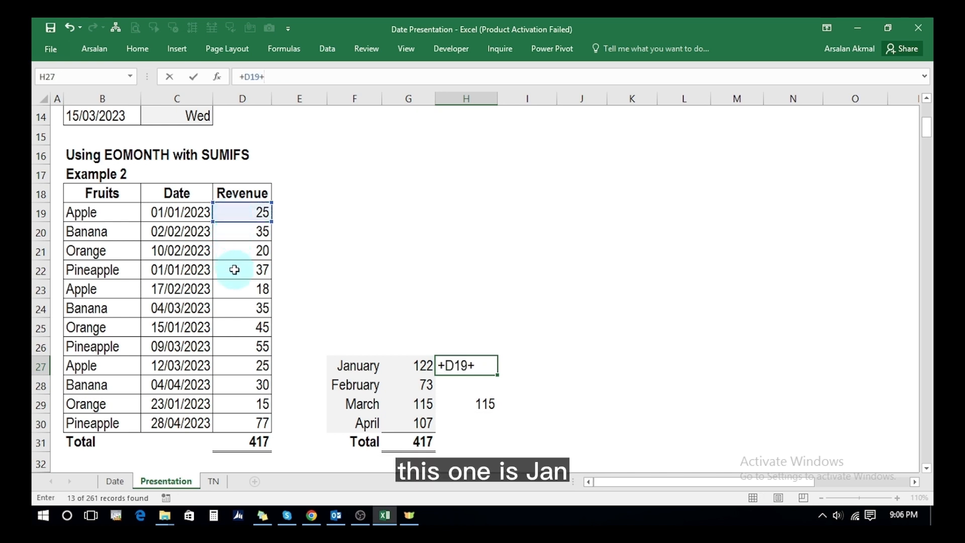
pyautogui.click(235, 269)
pyautogui.write('+')
pyautogui.click(237, 328)
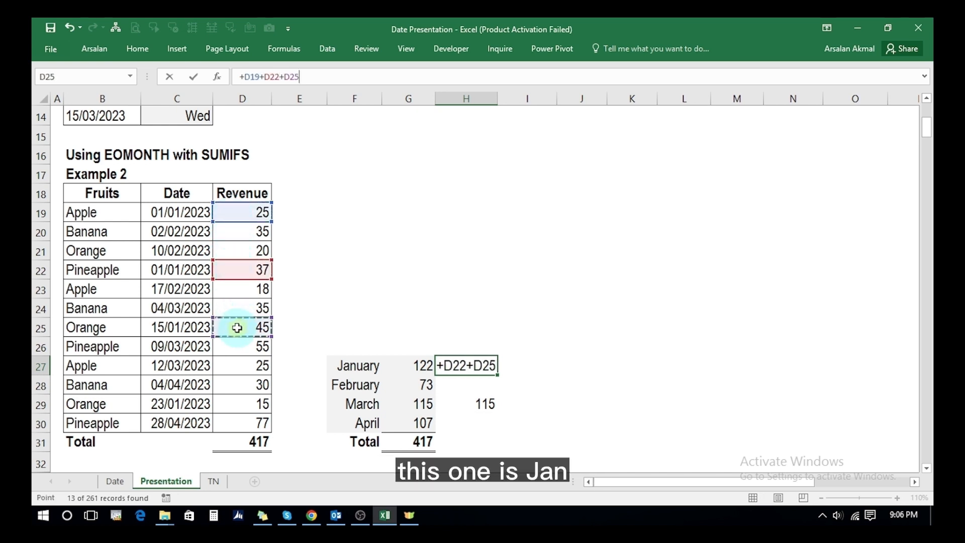
pyautogui.write('+')
pyautogui.click(234, 402)
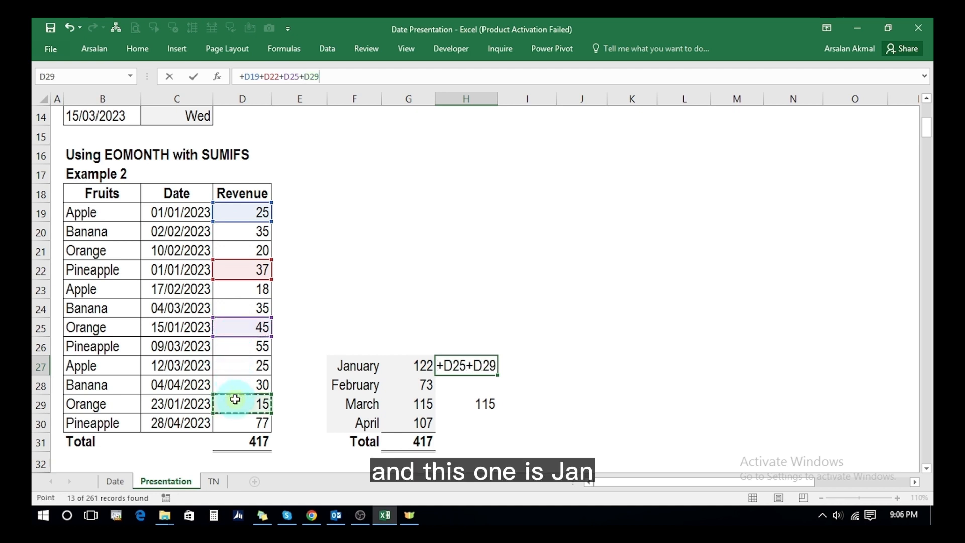
pyautogui.press('Return')
pyautogui.press('Up')
pyautogui.press('Left')
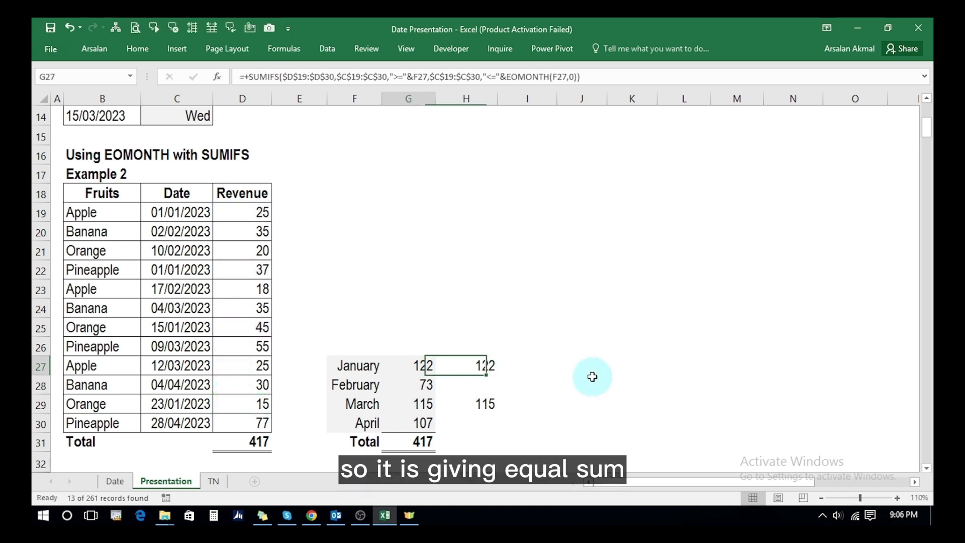
pyautogui.press('Right')
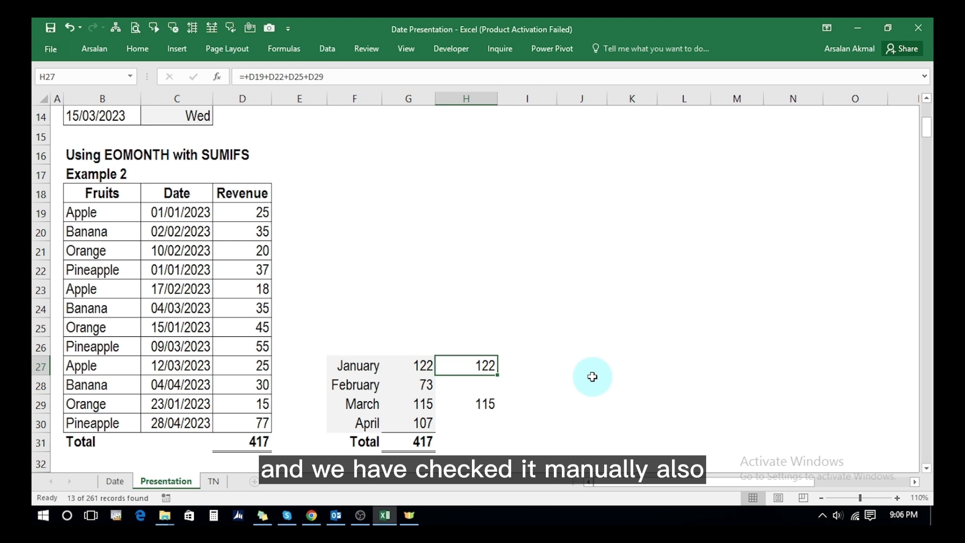
# - Delete the manual check formulas from H27:H29
pyautogui.hotkey('shift', 'Down')
pyautogui.hotkey('shift', 'Down')
pyautogui.press('Delete')
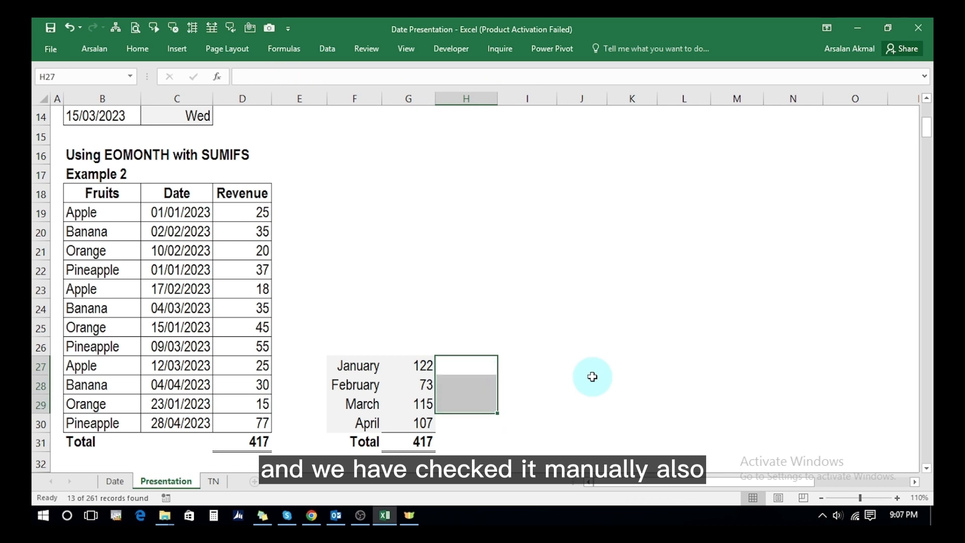
pyautogui.press('Left')
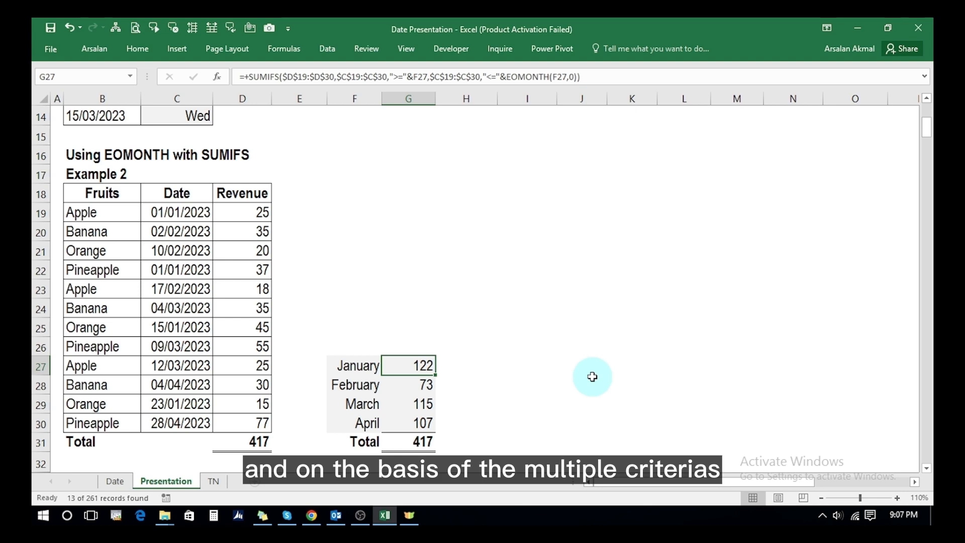
# - Look through the filtered COMMODITY PRICE table of Example 3 with its month-end dates and price columns
pyautogui.press('Down')
pyautogui.press('Down')
pyautogui.press('Down')
pyautogui.press('Down')
pyautogui.press('Down')
pyautogui.press('Down')
pyautogui.press('Down')
pyautogui.press('Down')
pyautogui.press('Down')
pyautogui.press('Down')
pyautogui.press('Down')
pyautogui.press('Down')
pyautogui.press('Down')
pyautogui.press('Down')
pyautogui.press('Down')
pyautogui.press('Down')
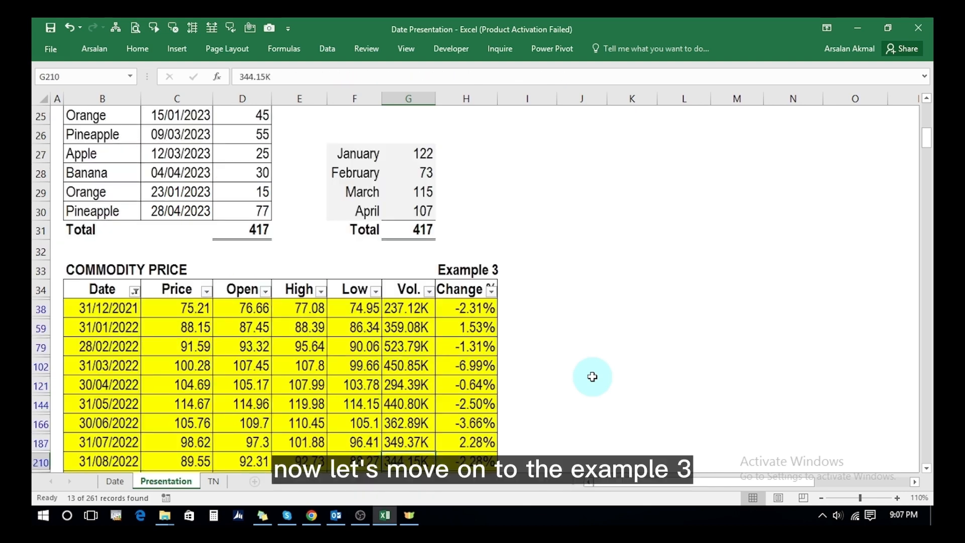
pyautogui.press('Down')
pyautogui.press('Down')
pyautogui.press('Down')
pyautogui.press('Down')
pyautogui.press('Down')
pyautogui.press('Down')
pyautogui.press('Down')
pyautogui.press('Down')
pyautogui.press('Down')
pyautogui.press('Down')
pyautogui.press('Down')
pyautogui.press('Up')
pyautogui.press('Up')
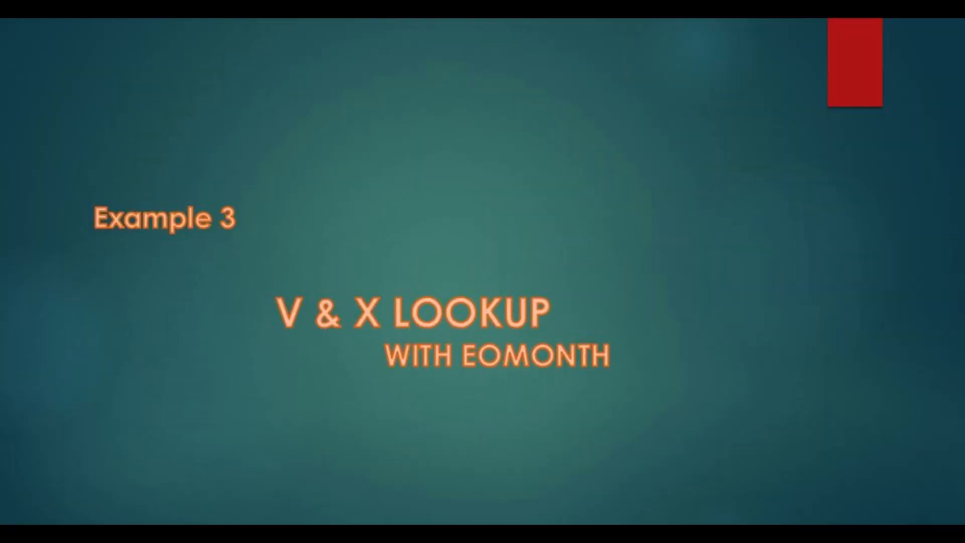
pyautogui.press('Down')
pyautogui.press('Down')
pyautogui.press('Down')
pyautogui.press('Down')
pyautogui.press('Down')
pyautogui.press('Down')
pyautogui.press('Down')
pyautogui.press('Down')
pyautogui.press('Down')
pyautogui.press('Down')
pyautogui.press('Down')
pyautogui.press('Down')
pyautogui.press('Down')
pyautogui.press('Down')
pyautogui.press('Down')
pyautogui.press('Down')
pyautogui.press('Down')
pyautogui.press('Down')
pyautogui.press('Down')
pyautogui.press('Down')
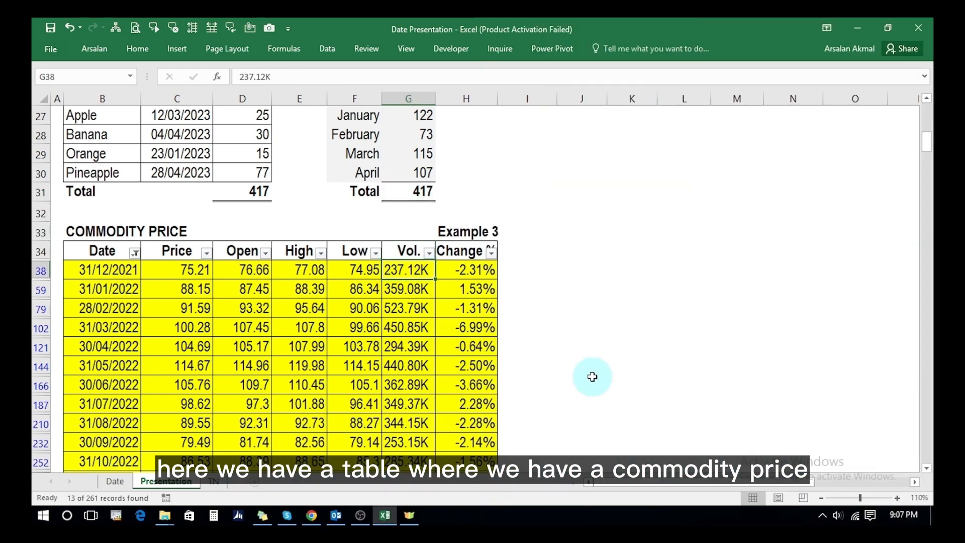
pyautogui.press('Up')
pyautogui.press('Up')
pyautogui.press('Up')
pyautogui.press('Up')
pyautogui.press('Up')
pyautogui.press('Up')
pyautogui.press('Up')
pyautogui.press('Up')
pyautogui.press('Up')
pyautogui.press('Up')
pyautogui.press('Up')
pyautogui.press('Up')
pyautogui.press('Up')
pyautogui.press('Up')
pyautogui.press('Up')
pyautogui.press('Up')
pyautogui.press('Up')
pyautogui.press('Up')
pyautogui.press('Up')
pyautogui.press('Up')
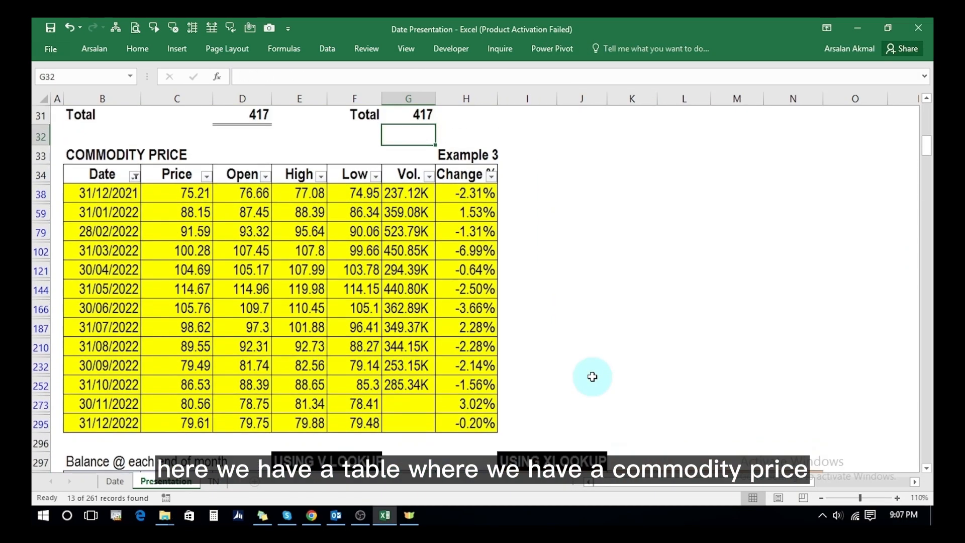
# - Clear the filter on the Date column of the COMMODITY PRICE table so that all daily rows are listed
pyautogui.press('Left')
pyautogui.press('Left')
pyautogui.press('Left')
pyautogui.press('Left')
pyautogui.press('Left')
pyautogui.press('Down')
pyautogui.hotkey('alt', 'Down')
pyautogui.press('c')
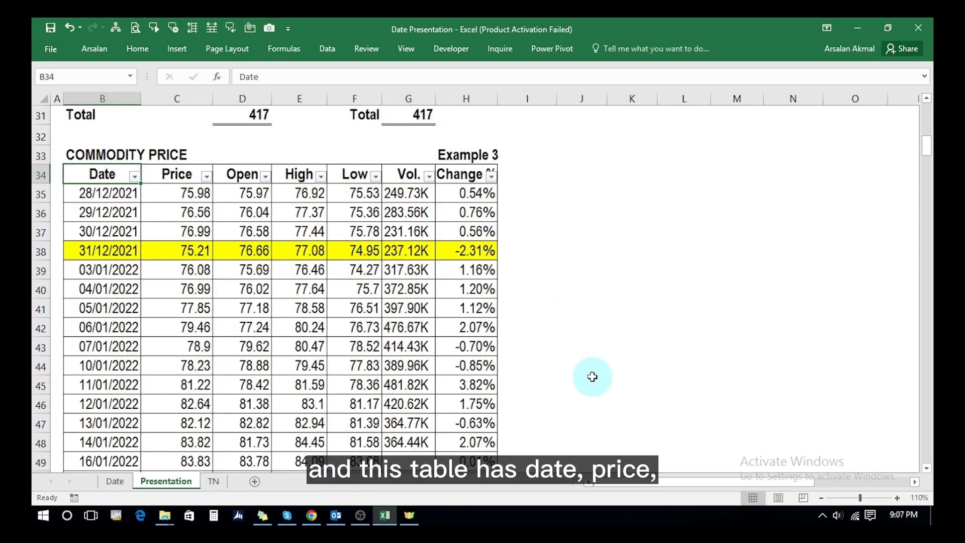
pyautogui.press('Up')
pyautogui.press('Down')
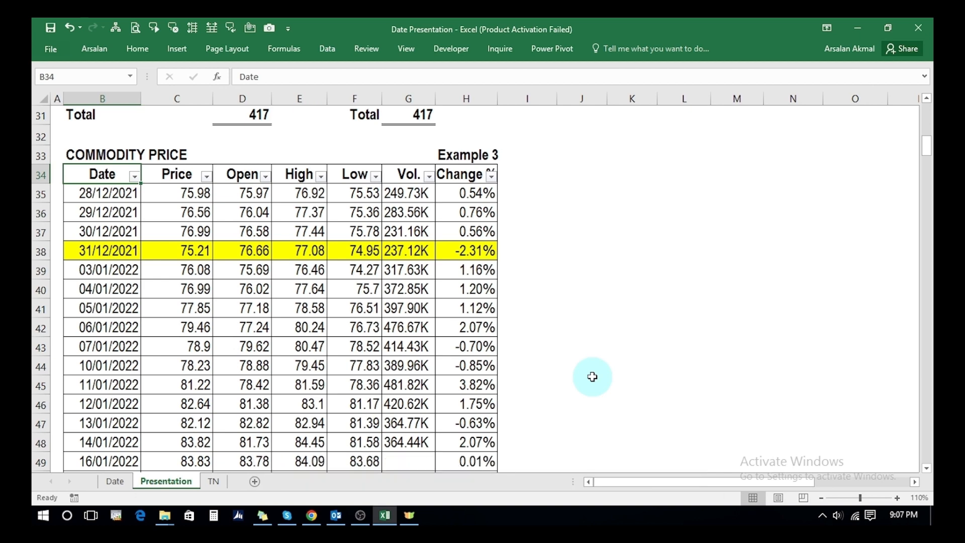
# - Examine the yellow-highlighted month-end rows of the COMMODITY PRICE table, from 31/12/2021 to 31/01/2022
pyautogui.press('Down')
pyautogui.press('Down')
pyautogui.press('Down')
pyautogui.press('Down')
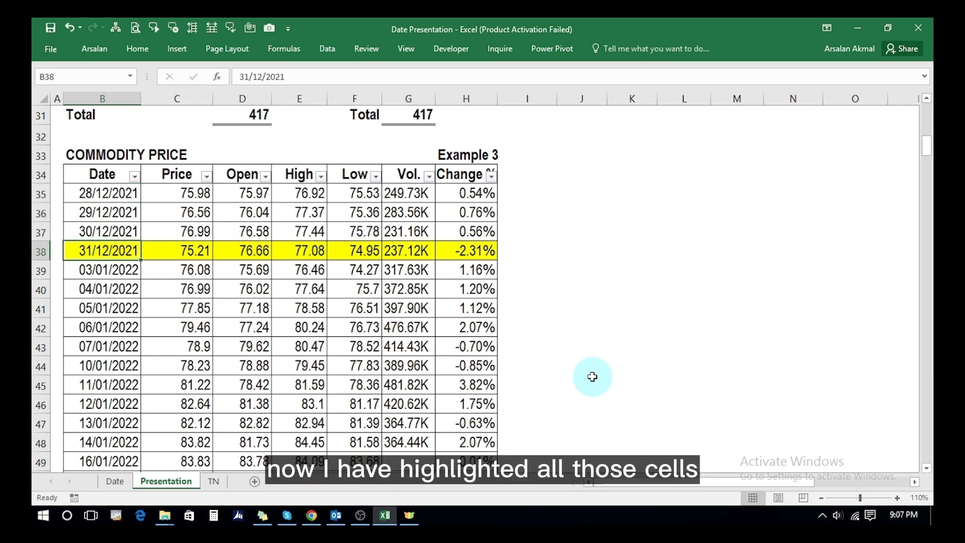
pyautogui.press('Right')
pyautogui.press('Right')
pyautogui.press('Right')
pyautogui.press('Right')
pyautogui.press('Right')
pyautogui.press('Right')
pyautogui.press('Down')
pyautogui.press('Down')
pyautogui.press('Down')
pyautogui.press('Down')
pyautogui.press('Down')
pyautogui.press('Down')
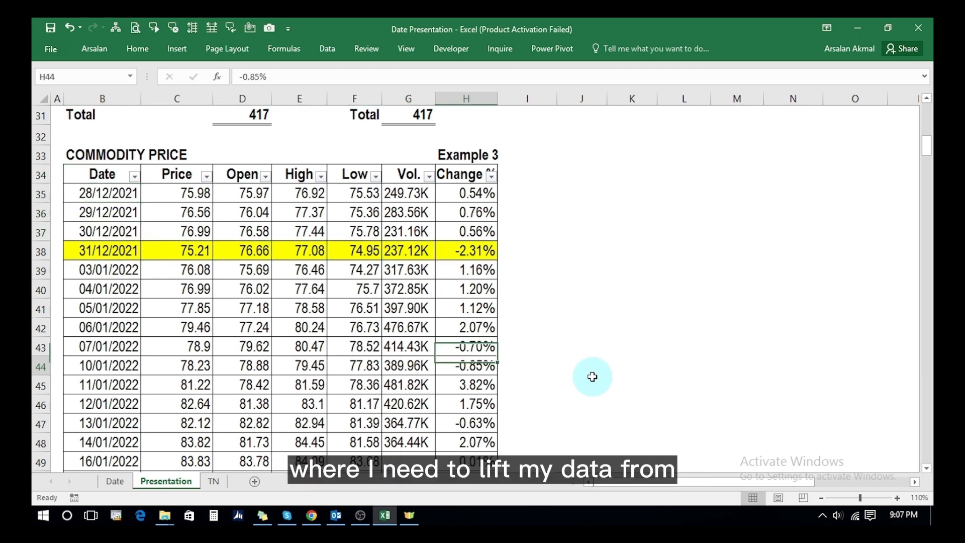
pyautogui.press('Down')
pyautogui.press('Down')
pyautogui.press('Down')
pyautogui.press('Down')
pyautogui.press('Down')
pyautogui.press('Down')
pyautogui.press('Down')
pyautogui.press('Down')
pyautogui.press('Down')
pyautogui.press('Down')
pyautogui.press('Down')
pyautogui.press('Down')
pyautogui.press('Down')
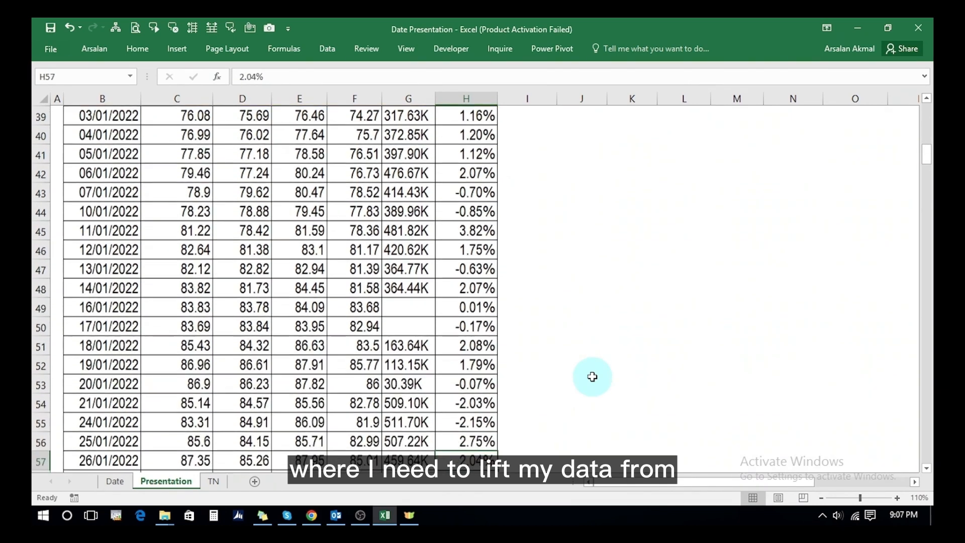
pyautogui.press('Down')
pyautogui.press('Down')
pyautogui.press('Down')
pyautogui.press('Down')
pyautogui.press('Up')
pyautogui.press('Up')
pyautogui.press('Left')
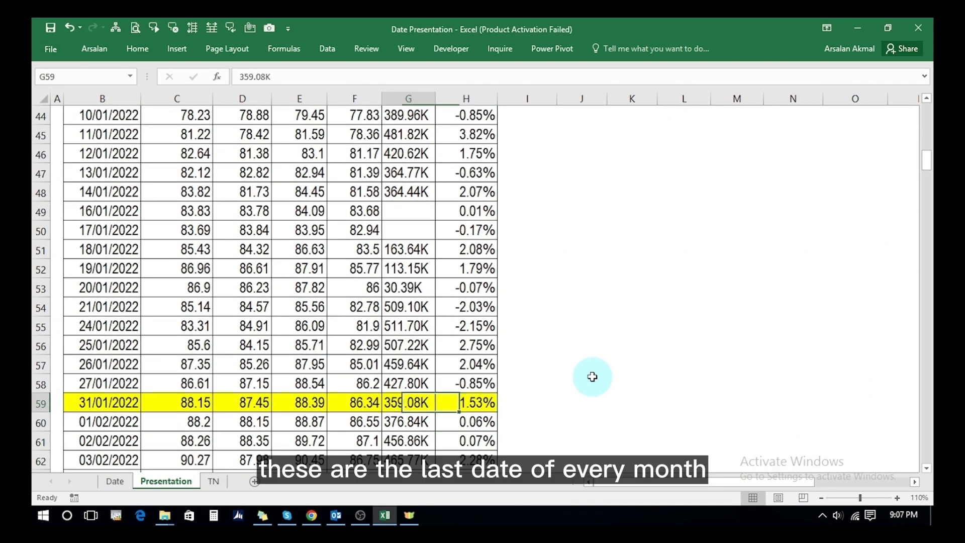
# - Look down through the daily rows of the COMMODITY PRICE table from 31/01/2022 to December 2022
pyautogui.press('Left')
pyautogui.press('Left')
pyautogui.press('Left')
pyautogui.press('Left')
pyautogui.press('Left')
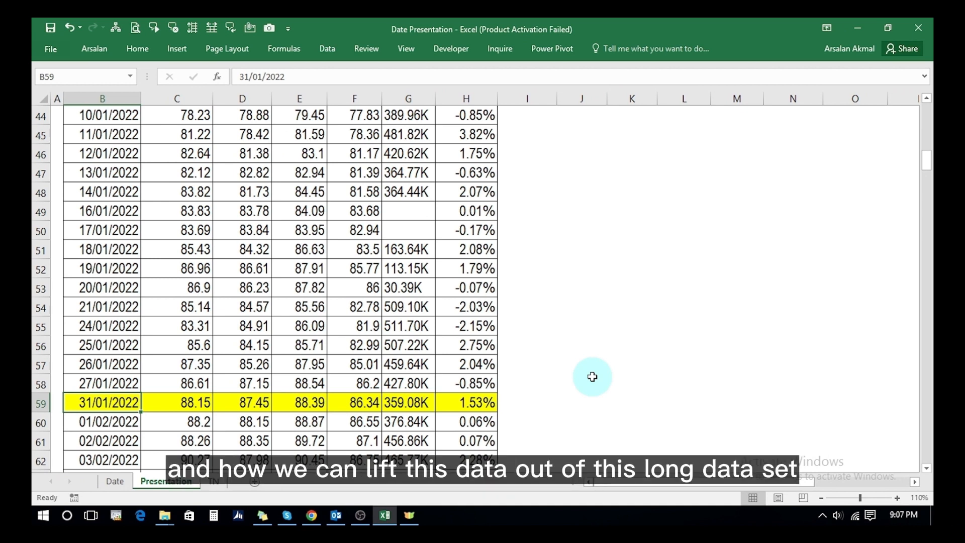
pyautogui.press('Down')
pyautogui.press('Down')
pyautogui.press('Down')
pyautogui.press('Down')
pyautogui.press('Down')
pyautogui.press('Down')
pyautogui.press('Down')
pyautogui.press('Down')
pyautogui.press('Down')
pyautogui.press('Down')
pyautogui.press('Down')
pyautogui.press('Down')
pyautogui.press('Down')
pyautogui.press('Down')
pyautogui.press('Down')
pyautogui.press('Down')
pyautogui.press('Down')
pyautogui.press('Down')
pyautogui.press('Down')
pyautogui.press('Down')
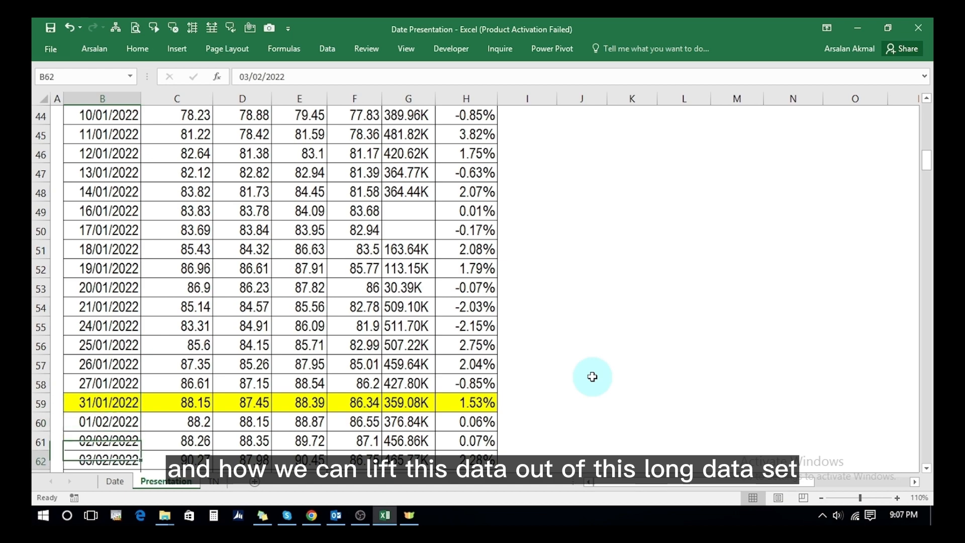
pyautogui.press('Down')
pyautogui.press('Down')
pyautogui.press('Down')
pyautogui.press('Down')
pyautogui.press('Down')
pyautogui.press('Down')
pyautogui.press('Down')
pyautogui.press('Down')
pyautogui.press('Down')
pyautogui.press('Down')
pyautogui.press('Down')
pyautogui.press('Down')
pyautogui.press('Down')
pyautogui.press('Down')
pyautogui.press('Down')
pyautogui.press('Down')
pyautogui.press('Down')
pyautogui.press('Down')
pyautogui.press('Down')
pyautogui.press('Down')
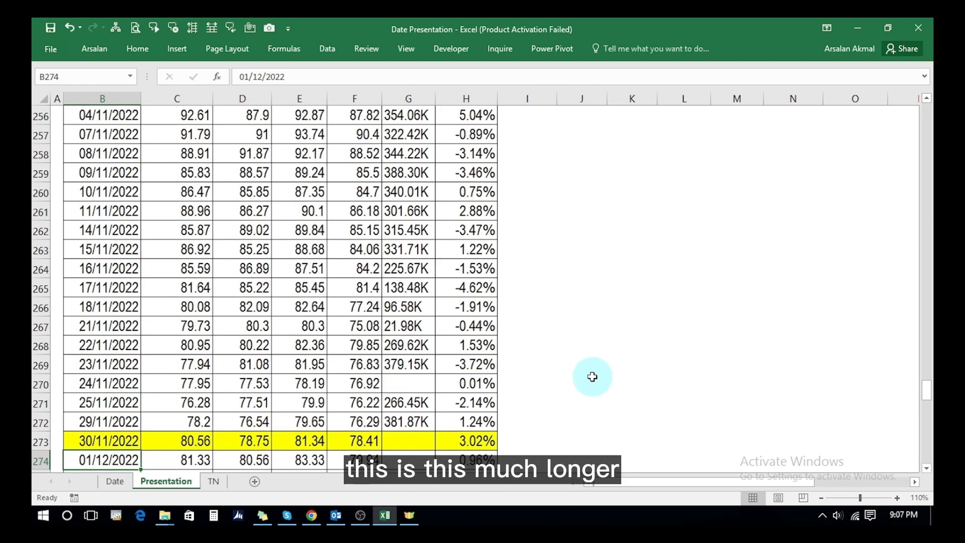
# - Select the whole COMMODITY PRICE table from its header row down and view the available sort and filter options
pyautogui.hotkey('ctrl', 'Up')
pyautogui.press('Up')
pyautogui.press('Up')
pyautogui.press('Up')
pyautogui.press('Down')
pyautogui.press('Down')
pyautogui.press('Down')
pyautogui.press('Down')
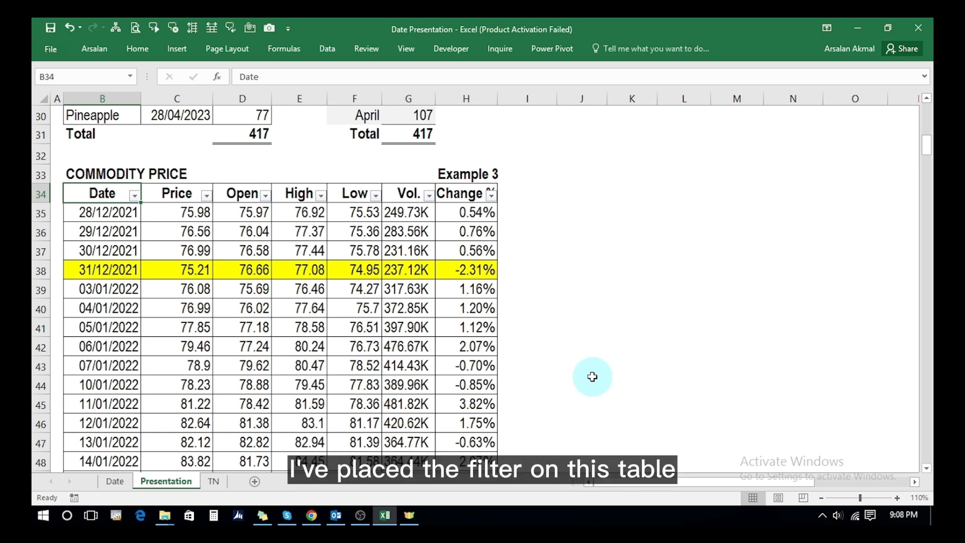
pyautogui.click(592, 377)
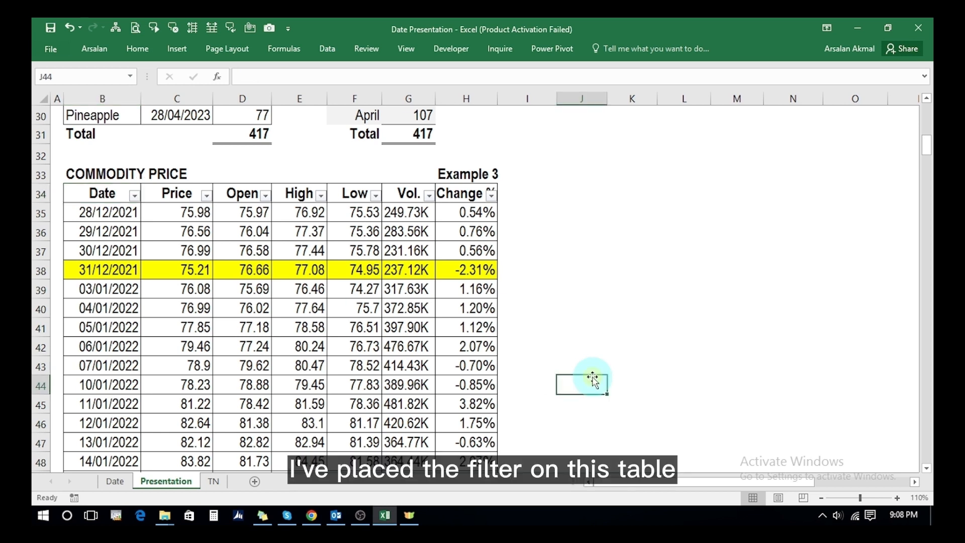
pyautogui.click(126, 197)
pyautogui.hotkey('shift', 'Right')
pyautogui.hotkey('shift', 'Right')
pyautogui.hotkey('shift', 'Right')
pyautogui.hotkey('shift', 'Right')
pyautogui.hotkey('shift', 'Right')
pyautogui.hotkey('shift', 'Right')
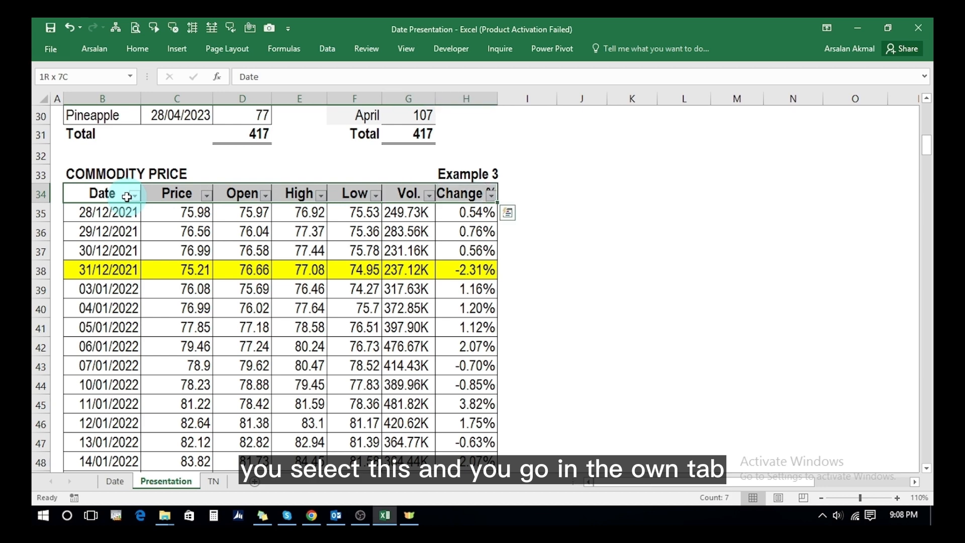
pyautogui.hotkey('ctrl', 'shift', 'Down')
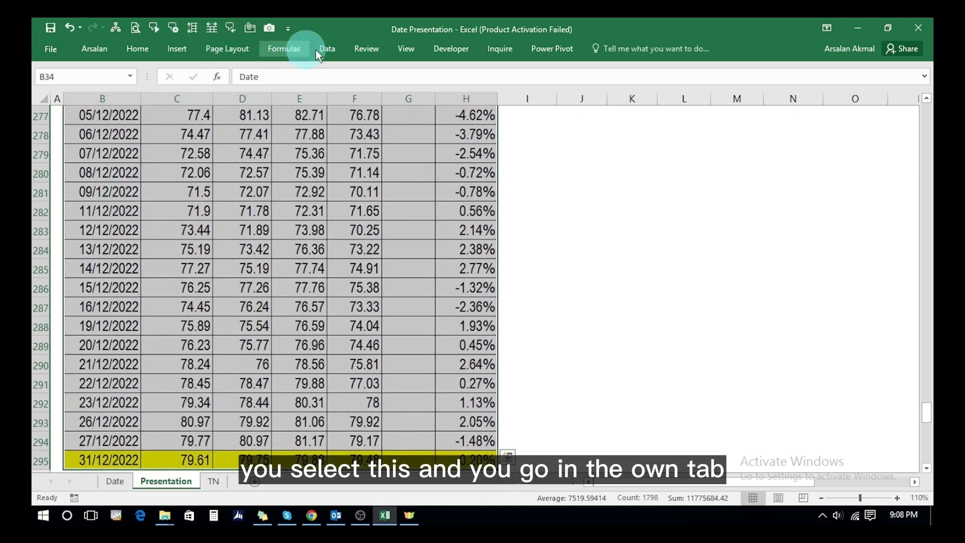
pyautogui.click(140, 49)
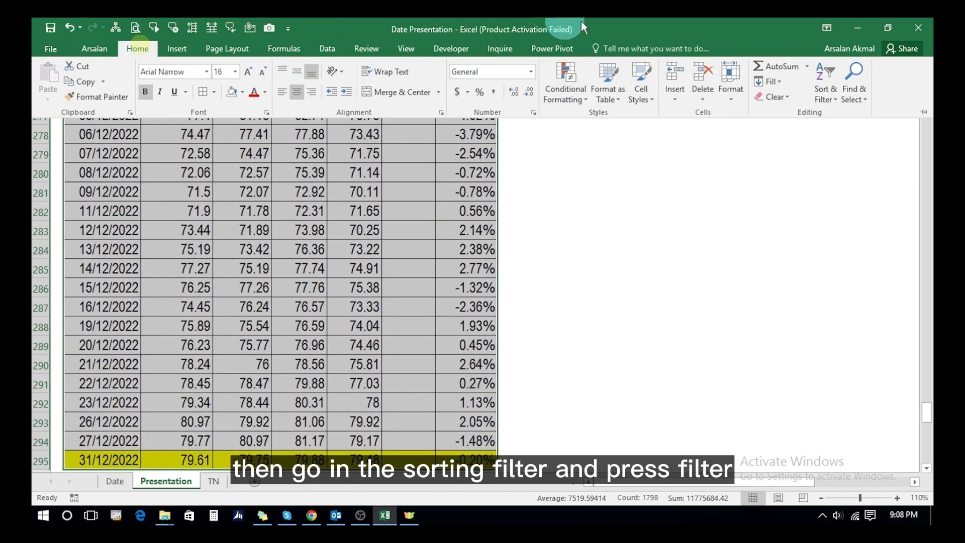
pyautogui.click(829, 97)
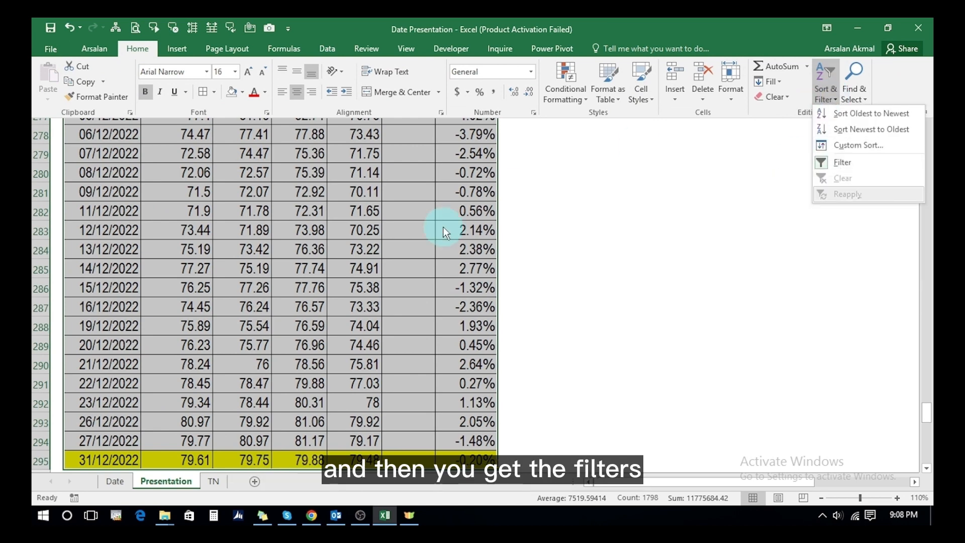
pyautogui.press('Escape')
pyautogui.press('Escape')
pyautogui.press('Up')
pyautogui.press('Up')
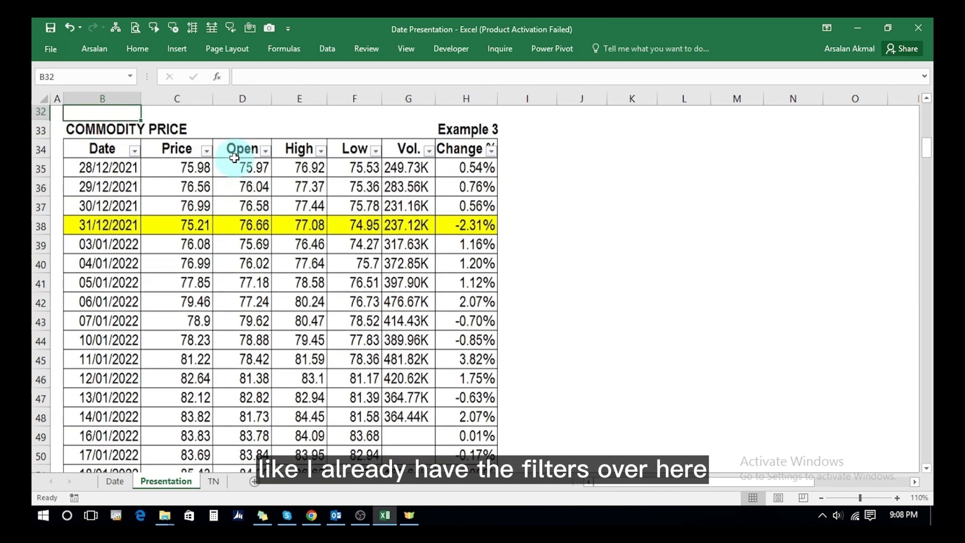
# - Filter the Date column of the COMMODITY PRICE table by the yellow cell colour
pyautogui.press('Down')
pyautogui.press('Down')
pyautogui.click(135, 158)
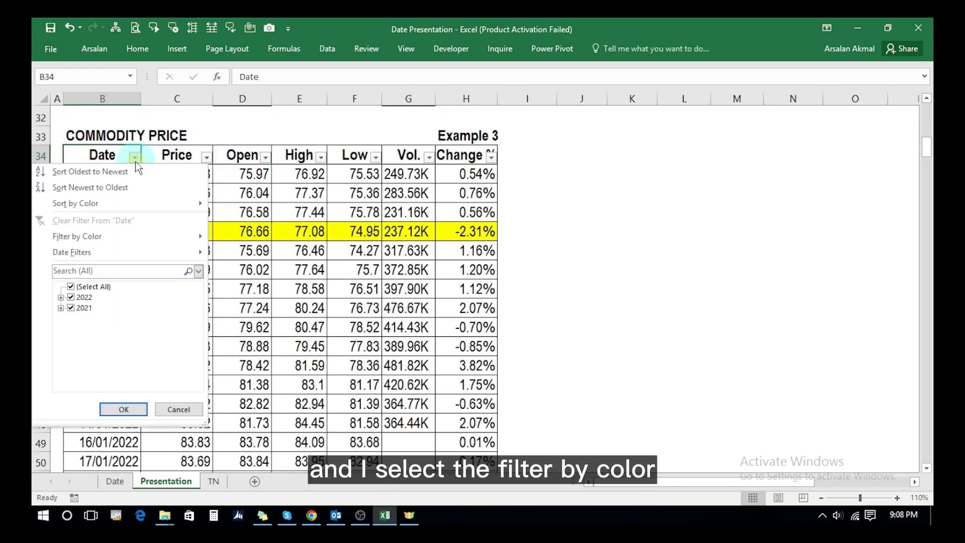
pyautogui.moveTo(166, 236)
pyautogui.click(238, 255)
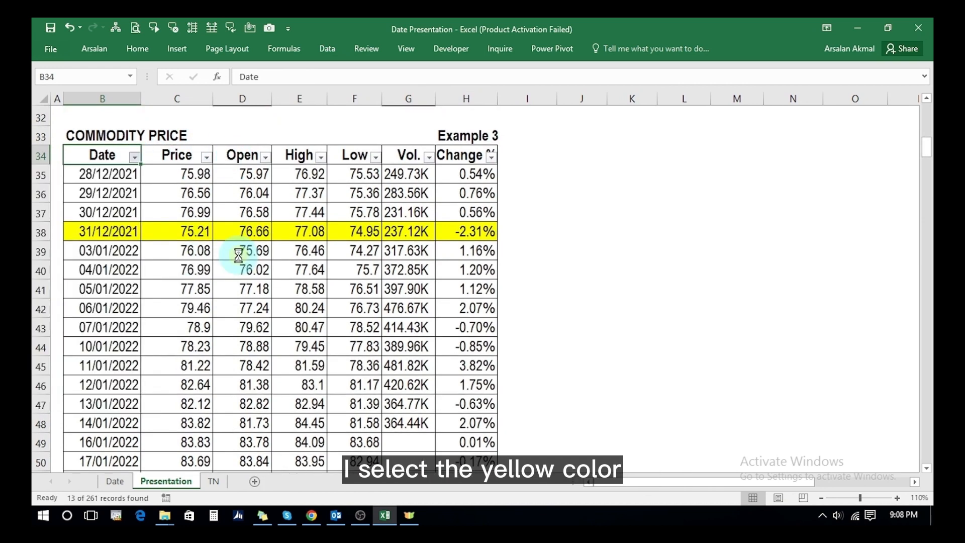
pyautogui.click(276, 211)
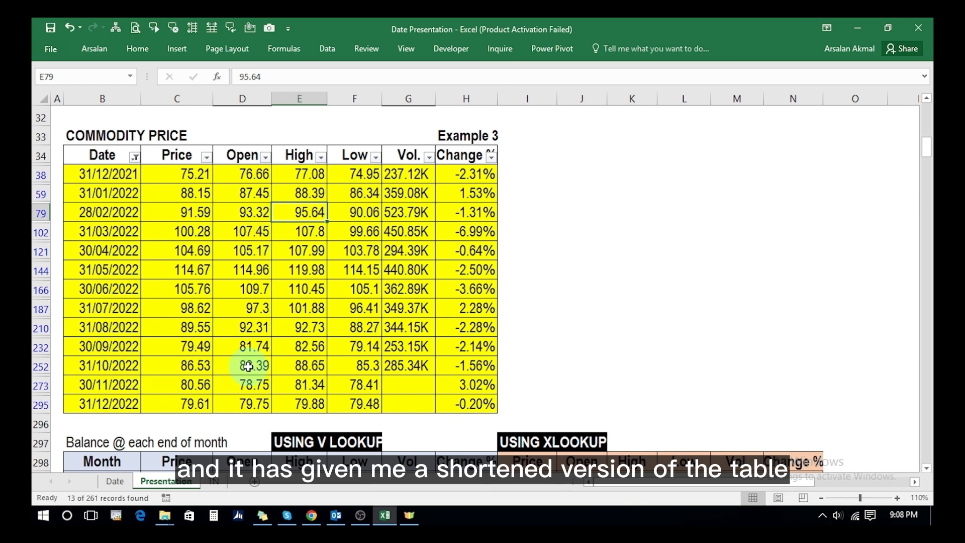
# - Examine the filtered month-end rows and the VLOOKUP and XLOOKUP sections of the "Balance @ each end of month" table below
pyautogui.press('Down')
pyautogui.press('Down')
pyautogui.press('Down')
pyautogui.press('Down')
pyautogui.press('Down')
pyautogui.press('Down')
pyautogui.press('Down')
pyautogui.press('Down')
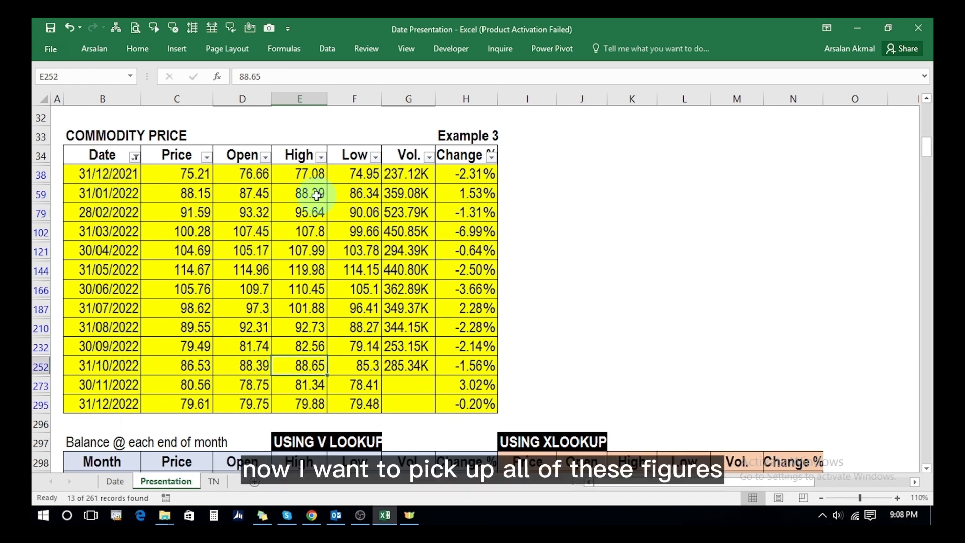
pyautogui.press('Down')
pyautogui.press('Down')
pyautogui.press('Down')
pyautogui.press('Down')
pyautogui.press('Down')
pyautogui.press('Down')
pyautogui.press('Down')
pyautogui.press('Down')
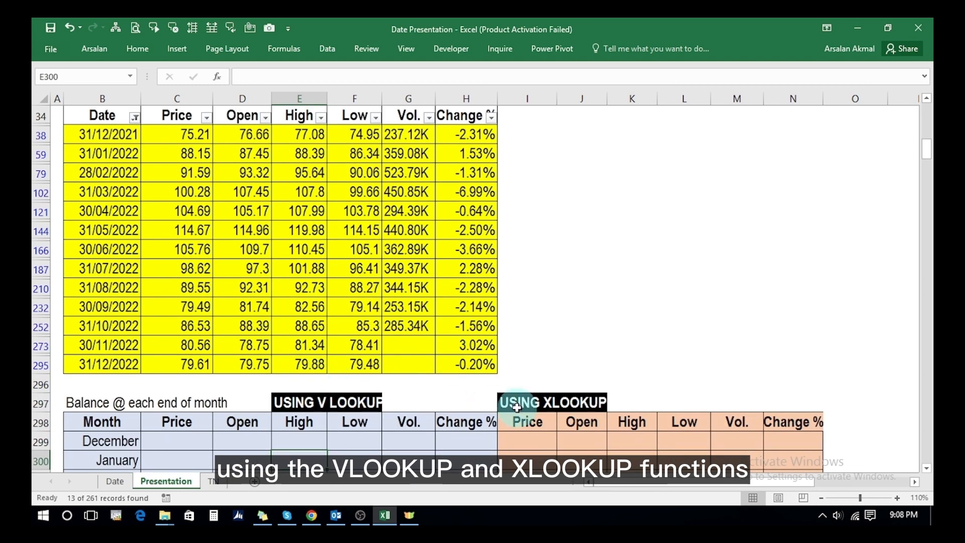
pyautogui.press('Down')
pyautogui.press('Down')
pyautogui.press('Down')
pyautogui.press('Down')
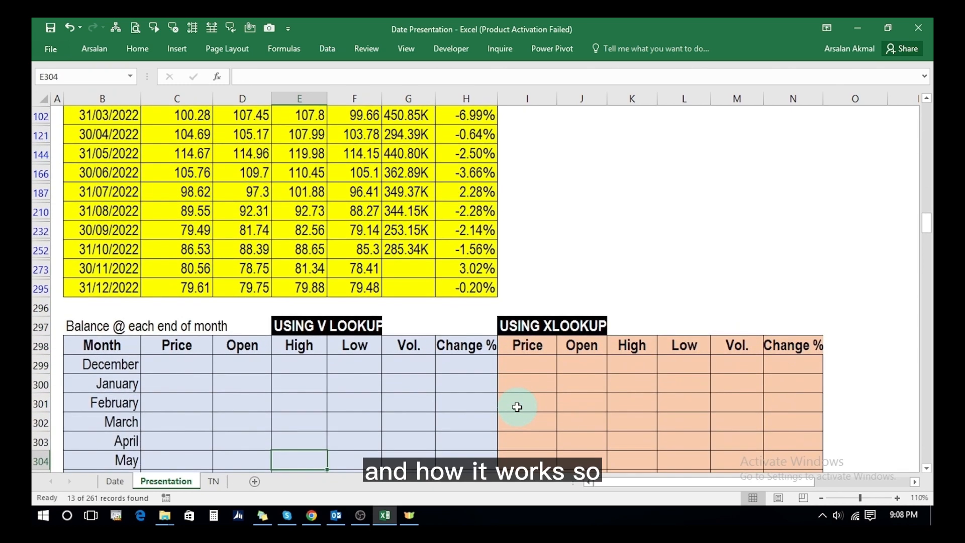
# - Start a VLOOKUP formula in December's Price cell C299 with EOMONTH(B299,0) as the lookup value
pyautogui.click(171, 365)
pyautogui.write('+vl')
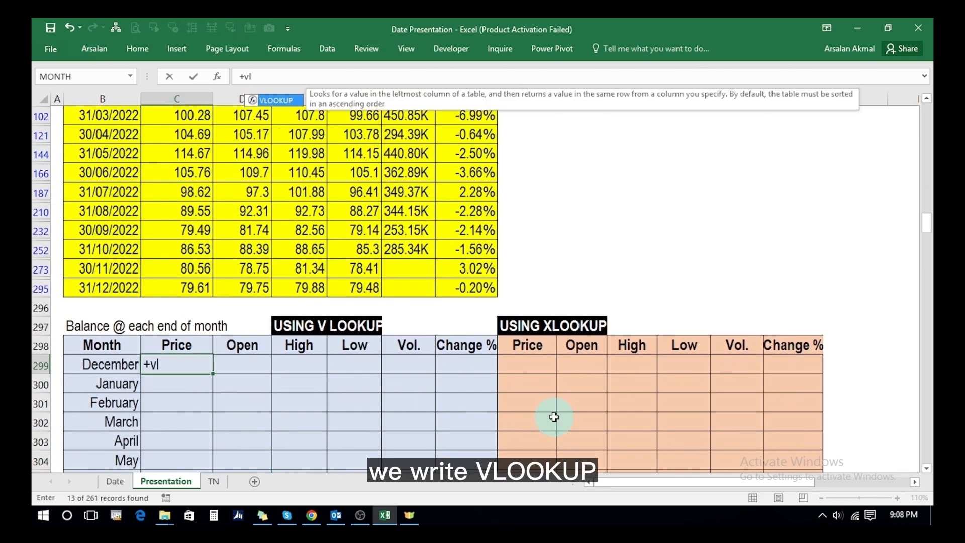
pyautogui.press('Tab')
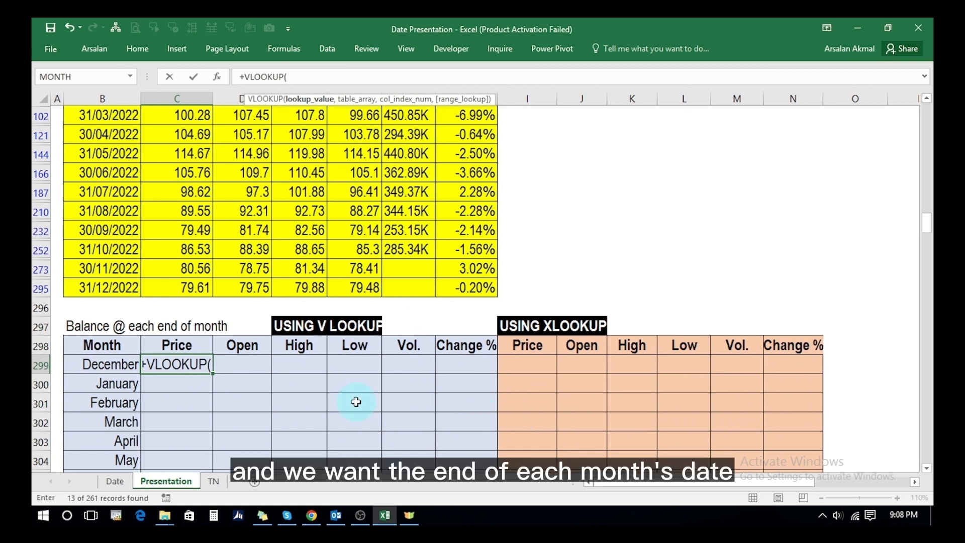
pyautogui.write('eo')
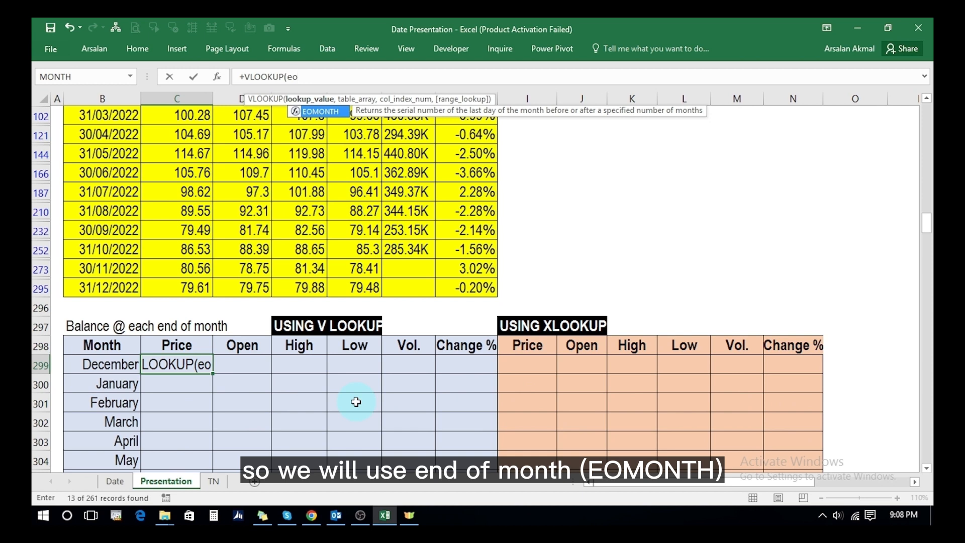
pyautogui.press('Tab')
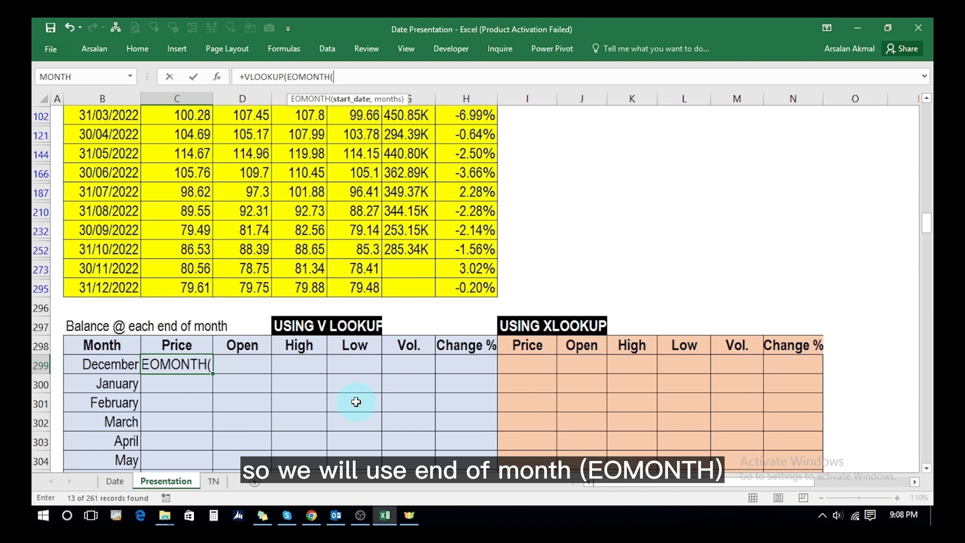
pyautogui.click(124, 364)
pyautogui.write(',')
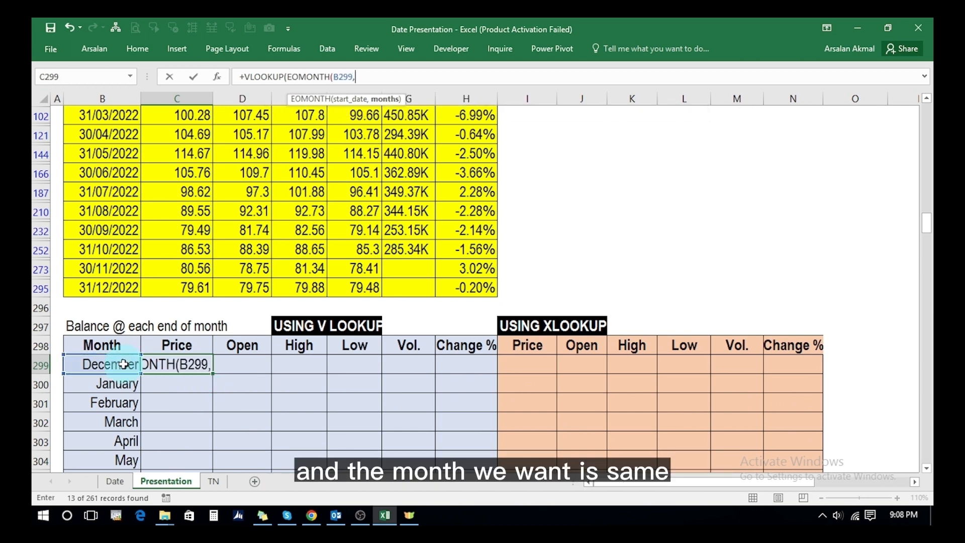
pyautogui.write('0)')
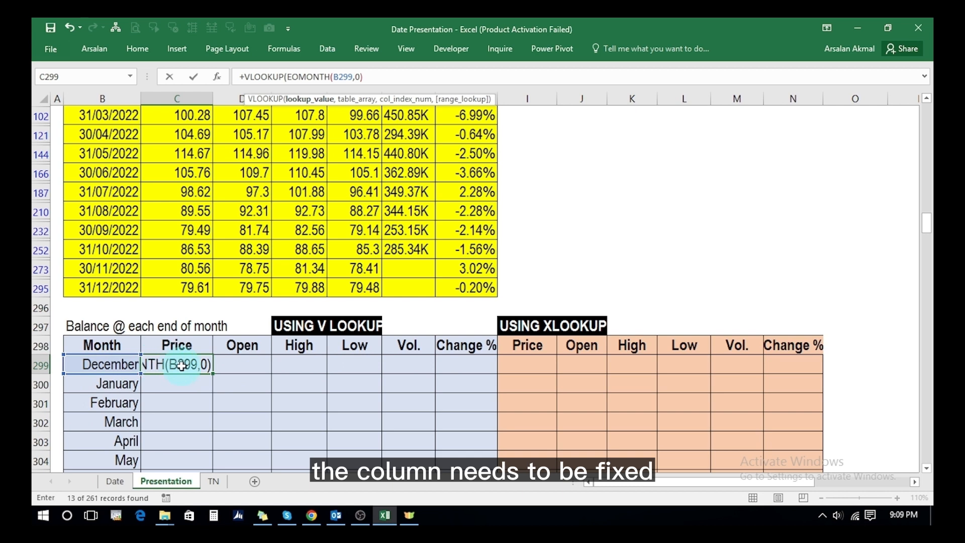
# - Fix the column of the EOMONTH start date in the C299 formula by changing the reference to $B299
pyautogui.press('Return')
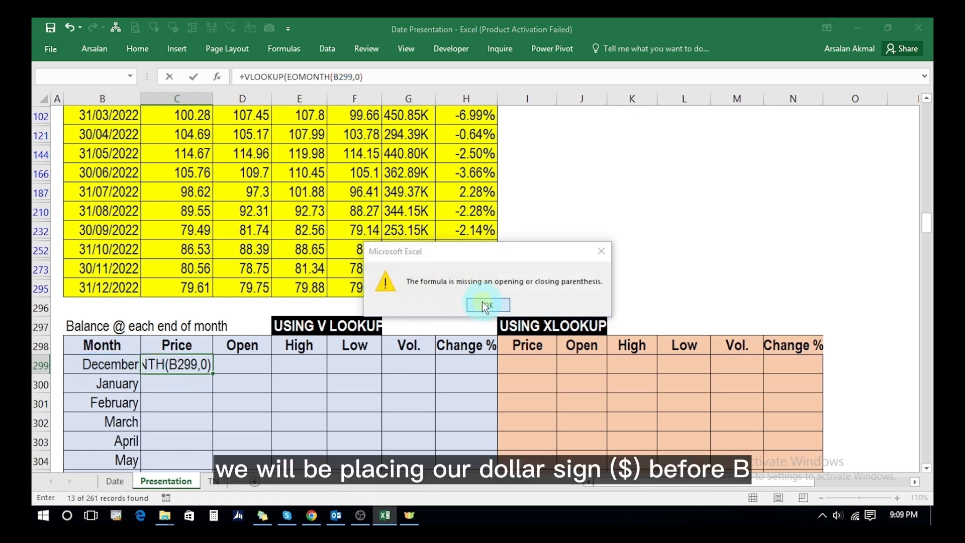
pyautogui.click(482, 302)
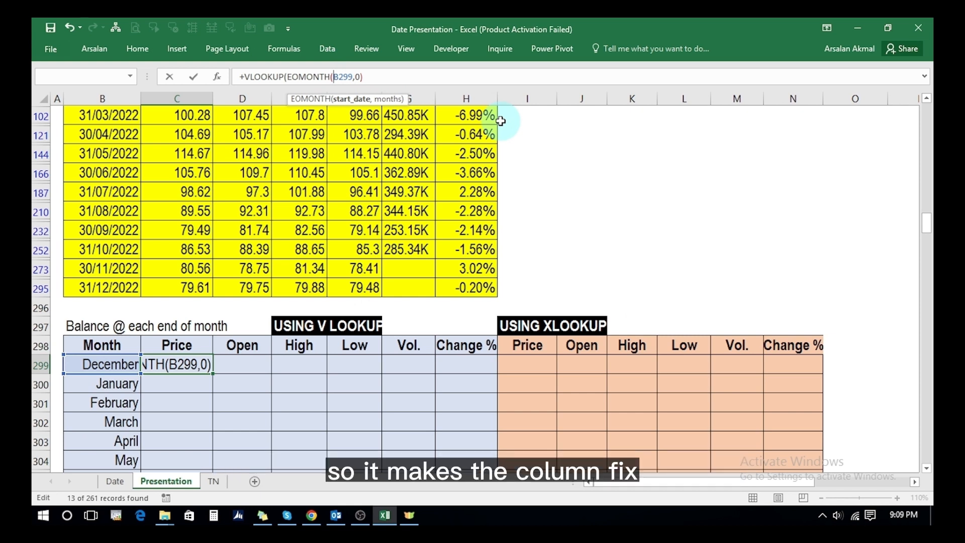
pyautogui.write('$')
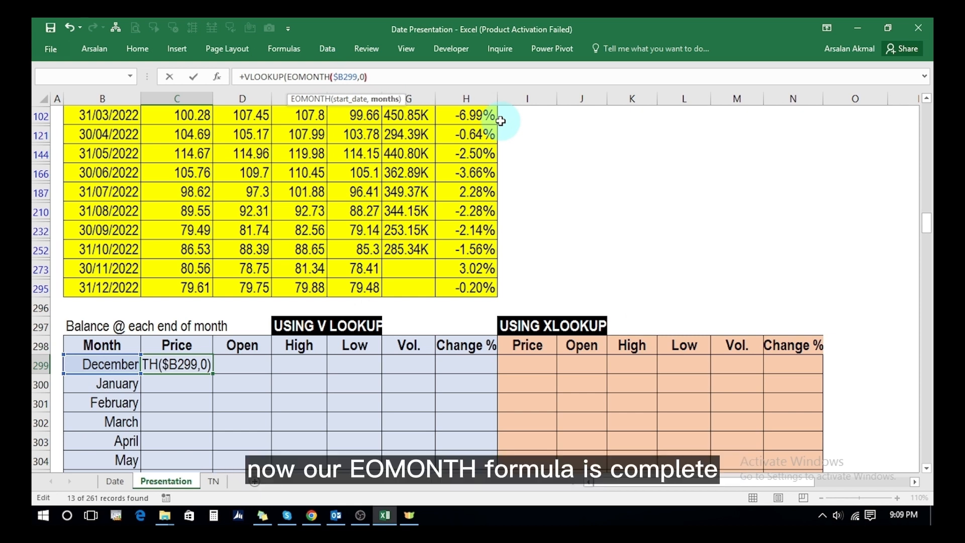
pyautogui.press('End')
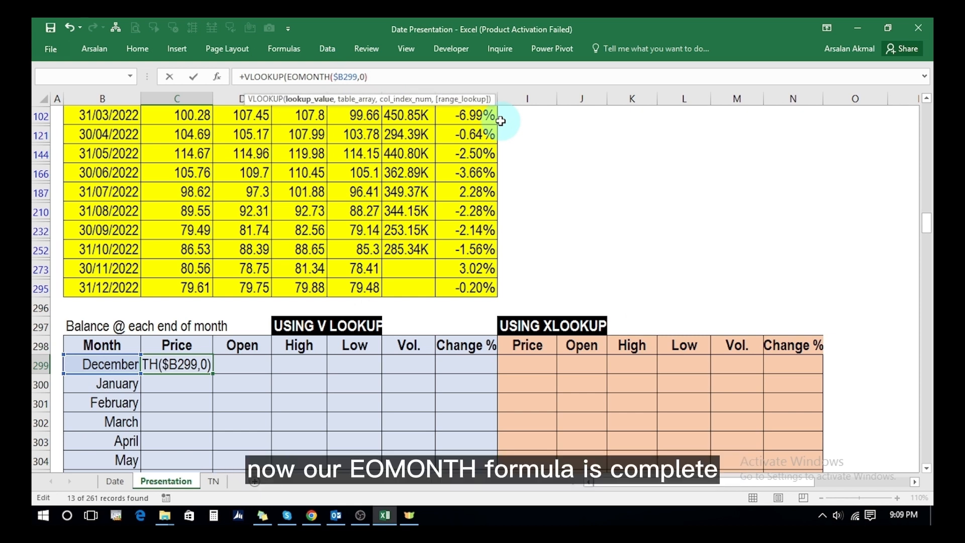
# - Add the COMMODITY PRICE data range to the VLOOKUP as the absolute table array $B$38:$H$295
pyautogui.write(',')
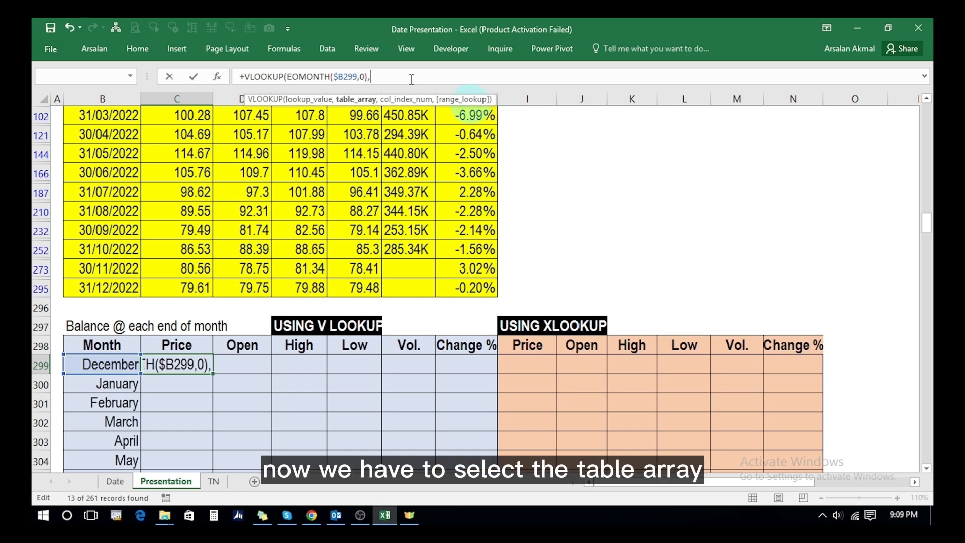
pyautogui.click(95, 193)
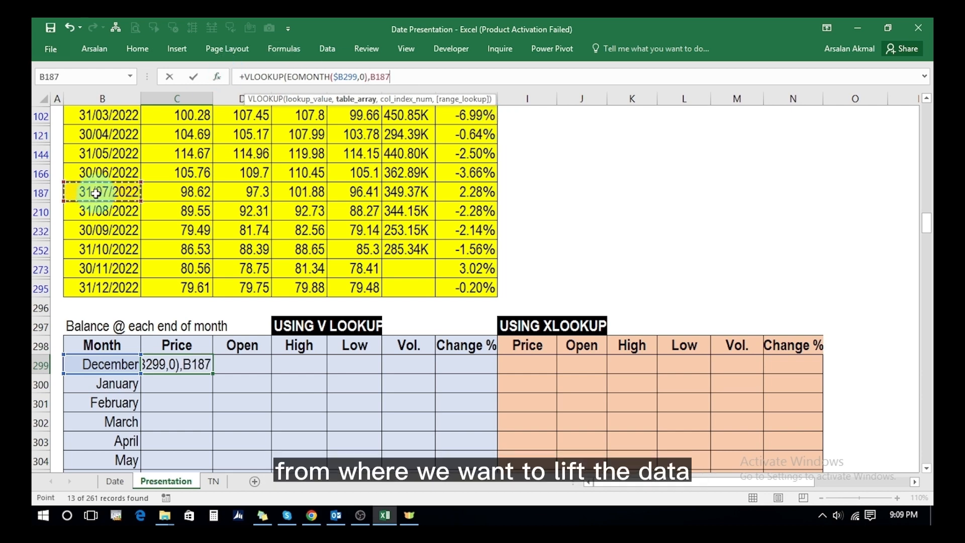
pyautogui.hotkey('ctrl', 'Up')
pyautogui.press('Down')
pyautogui.press('Down')
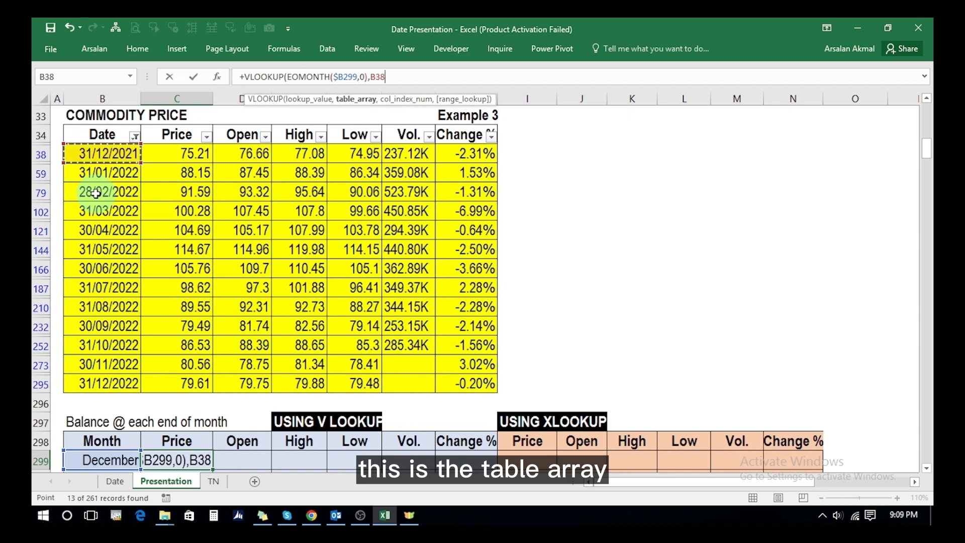
pyautogui.hotkey('shift', 'Right')
pyautogui.hotkey('shift', 'Right')
pyautogui.hotkey('shift', 'Right')
pyautogui.hotkey('shift', 'Right')
pyautogui.hotkey('shift', 'Right')
pyautogui.hotkey('shift', 'Right')
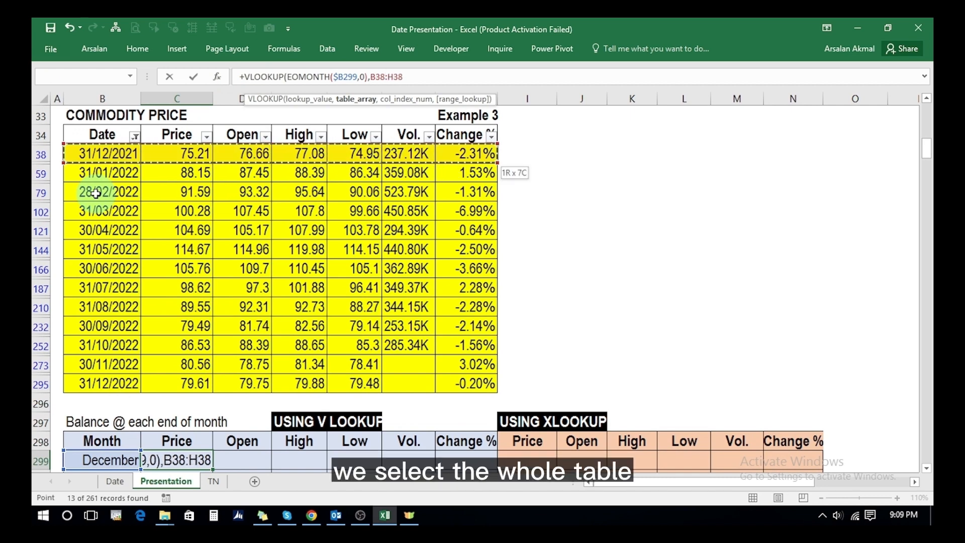
pyautogui.hotkey('ctrl', 'shift', 'Down')
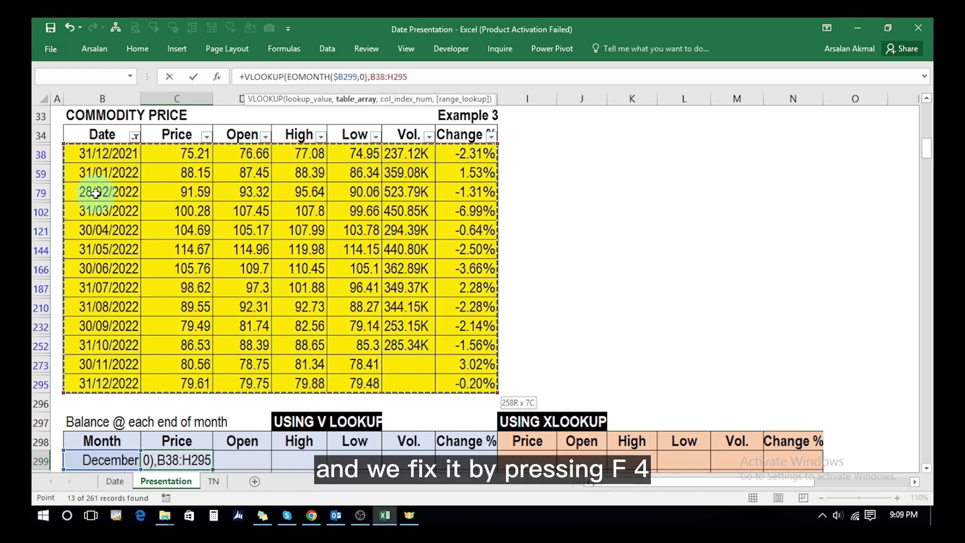
pyautogui.press('F4')
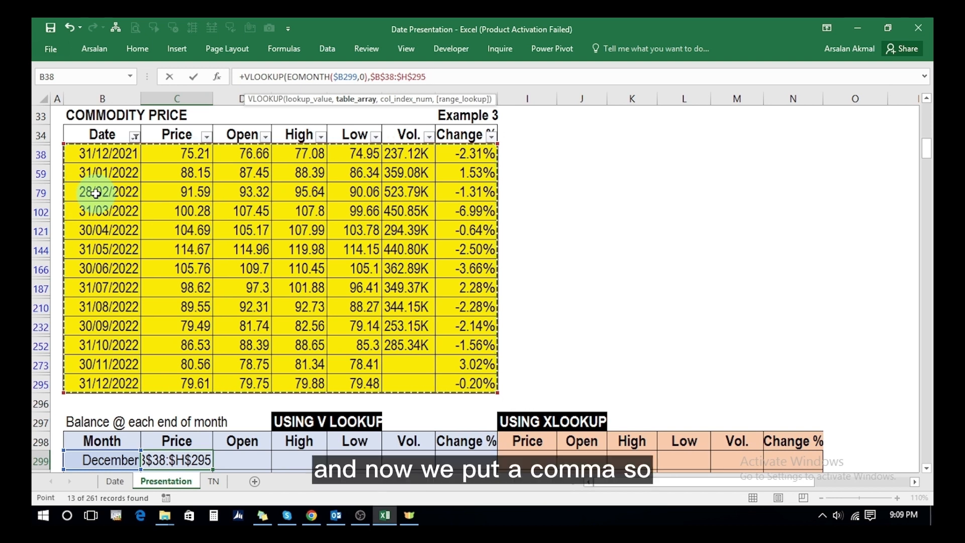
# - Complete the VLOOKUP in December's Price cell C299 with column index 2 and exact match 0
pyautogui.write(',')
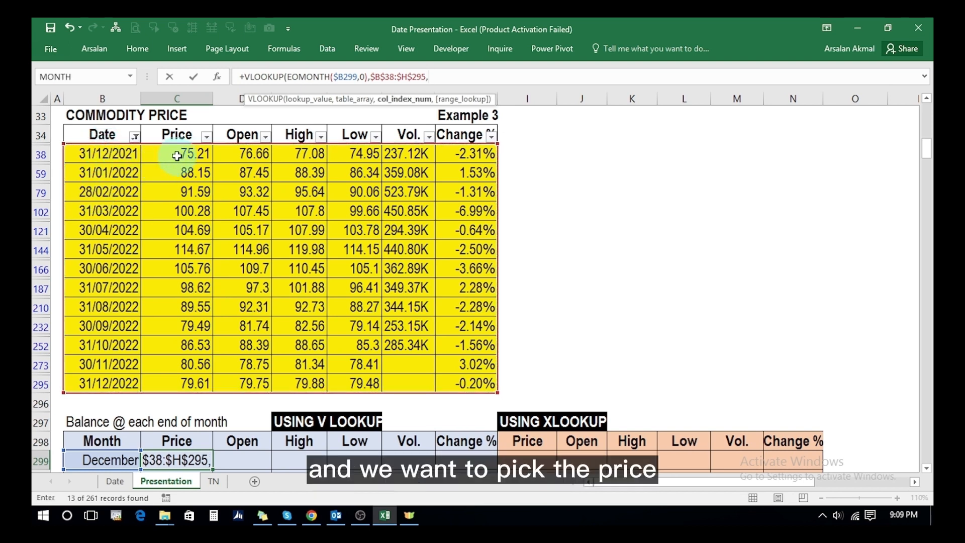
pyautogui.write('2')
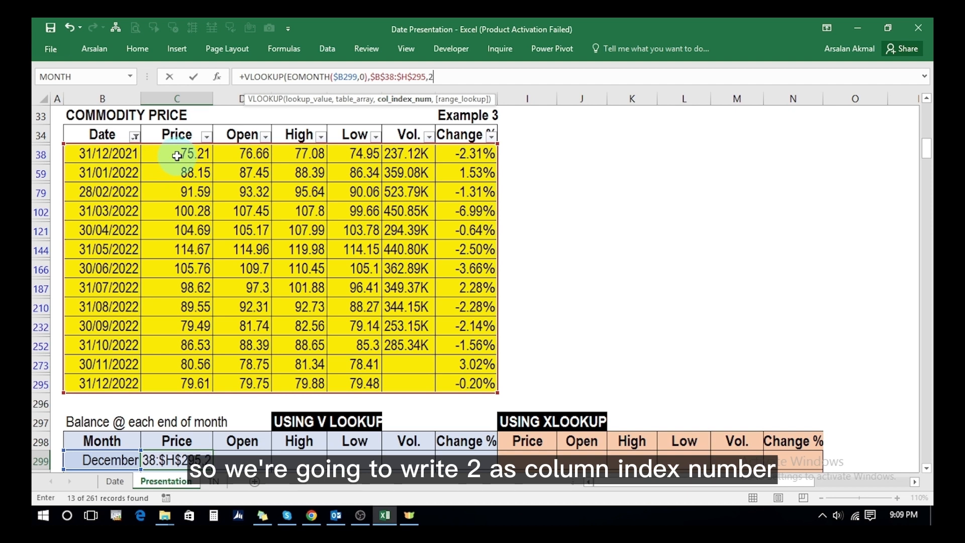
pyautogui.write(',')
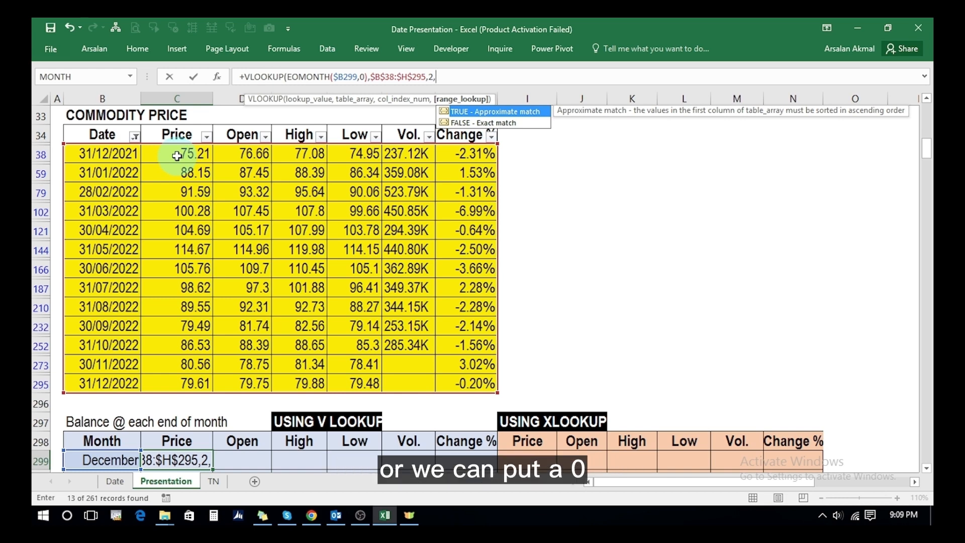
pyautogui.write('0)')
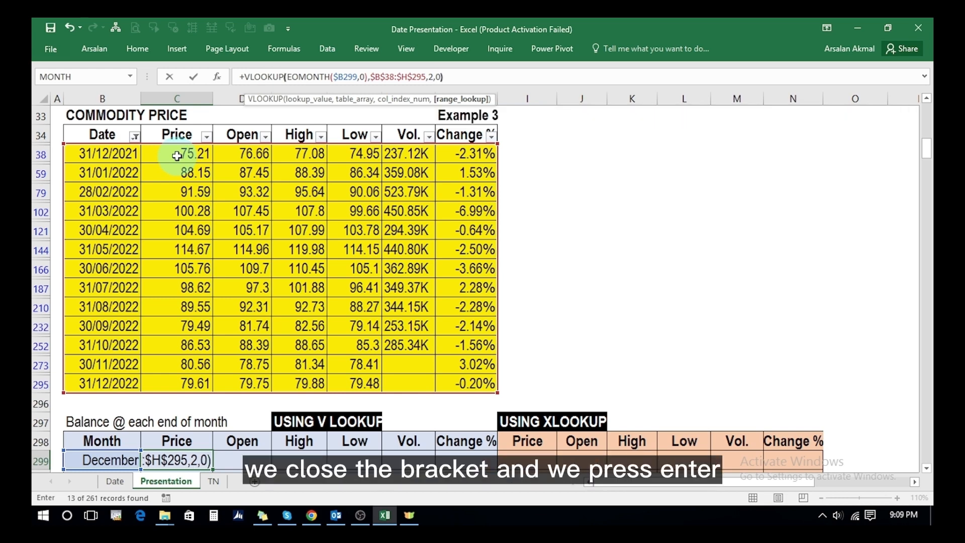
pyautogui.press('Return')
# - Copy December's Price formula across to the Open through Change % cells, D299:H299
pyautogui.press('Up')
pyautogui.hotkey('ctrl', 'c')
pyautogui.scroll(-1, 177, 156)
pyautogui.hotkey('shift', 'Right')
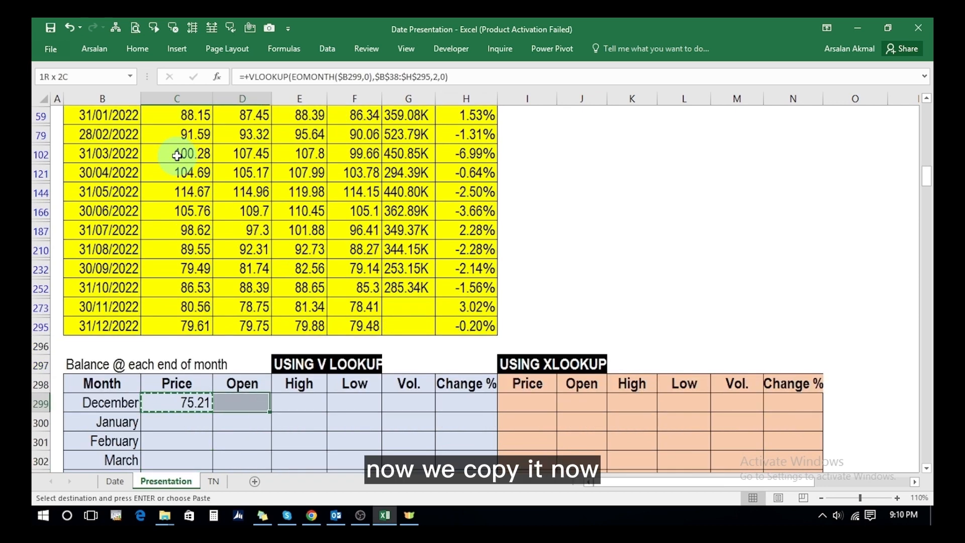
pyautogui.hotkey('shift', 'Right')
pyautogui.hotkey('shift', 'Right')
pyautogui.hotkey('shift', 'Right')
pyautogui.hotkey('shift', 'Right')
pyautogui.press('Return')
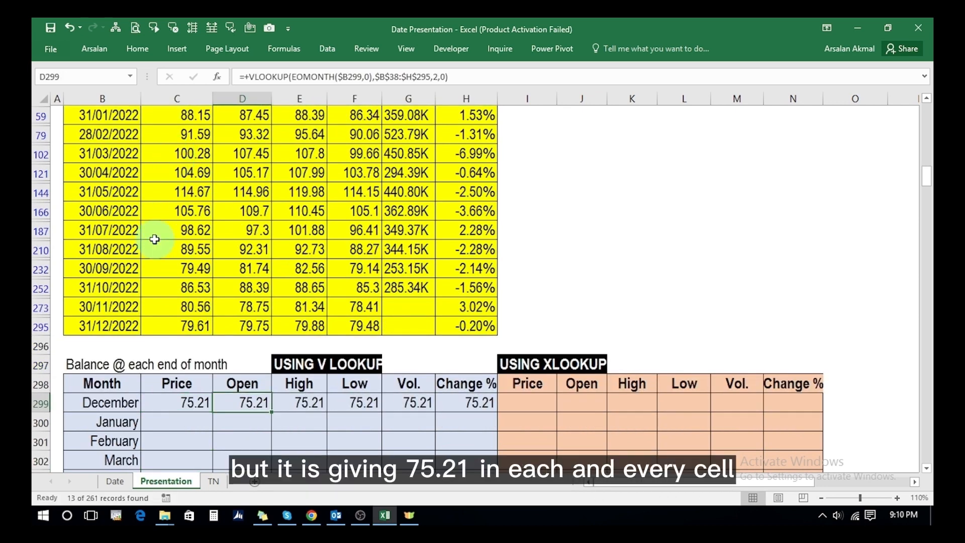
# - Check the column index in the C299 formula and change it to 3 in December's Open formula, D299
pyautogui.click(927, 99)
pyautogui.click(927, 99)
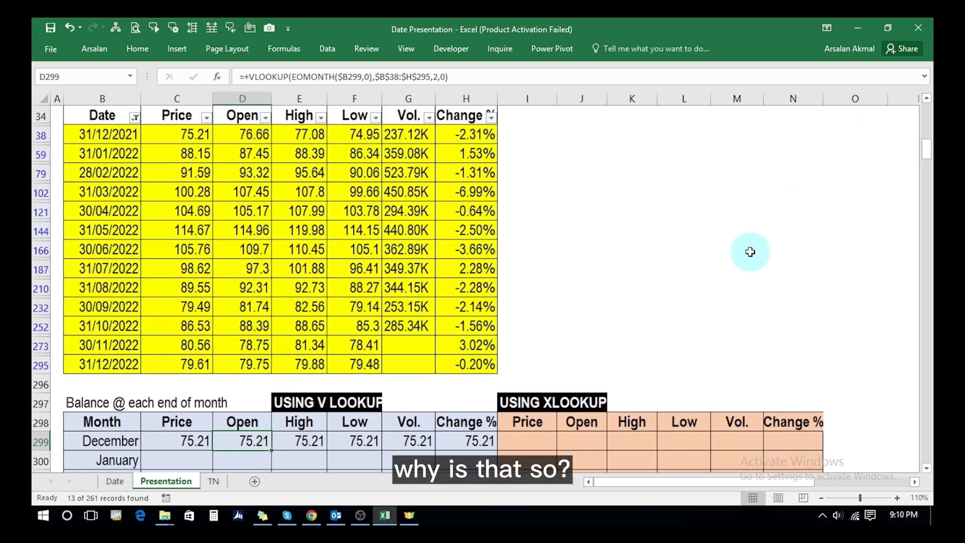
pyautogui.click(194, 439)
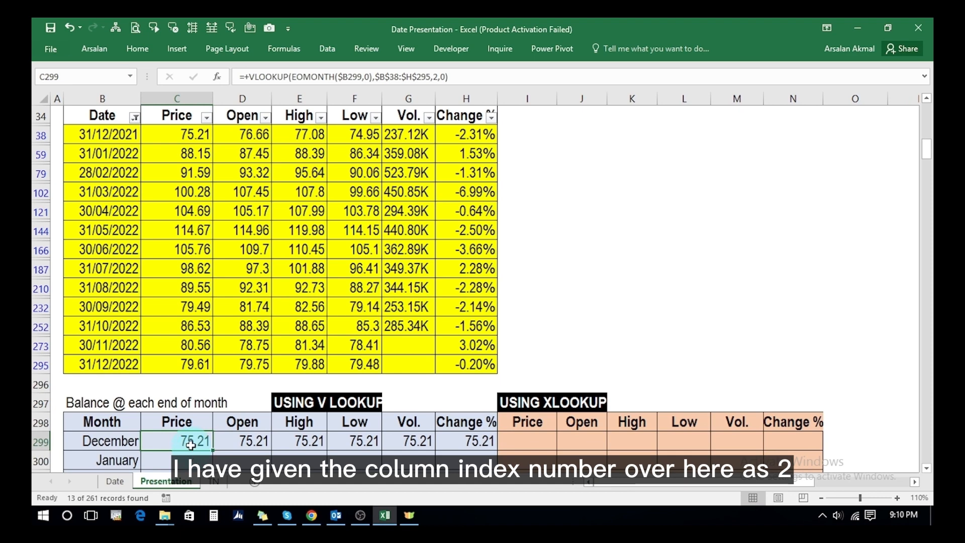
pyautogui.doubleClick(191, 443)
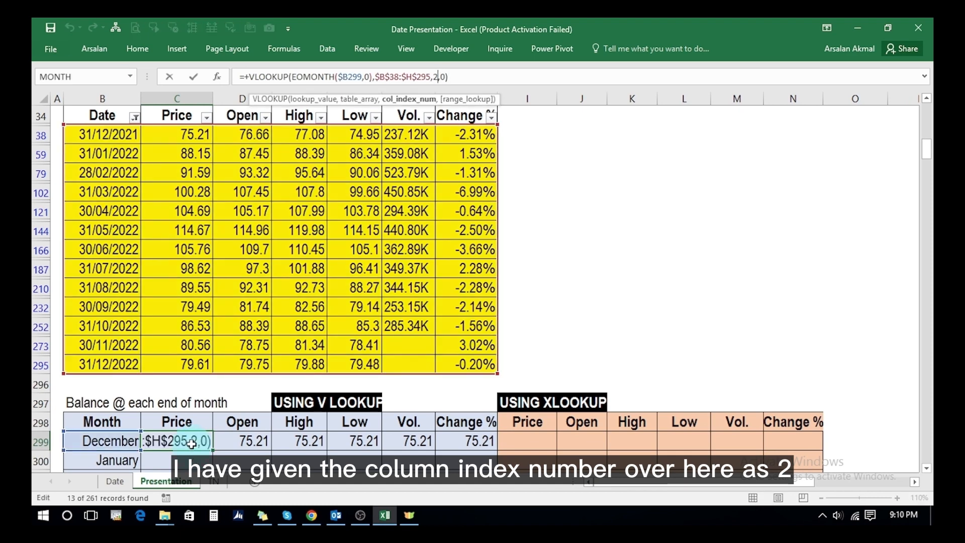
pyautogui.click(252, 445)
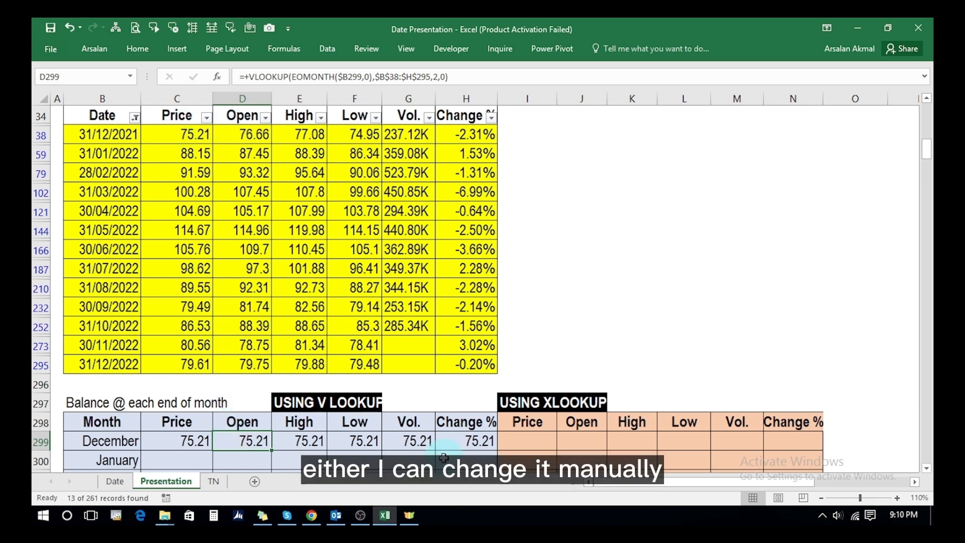
pyautogui.press('F2')
pyautogui.press('Left')
pyautogui.press('Left')
pyautogui.press('Left')
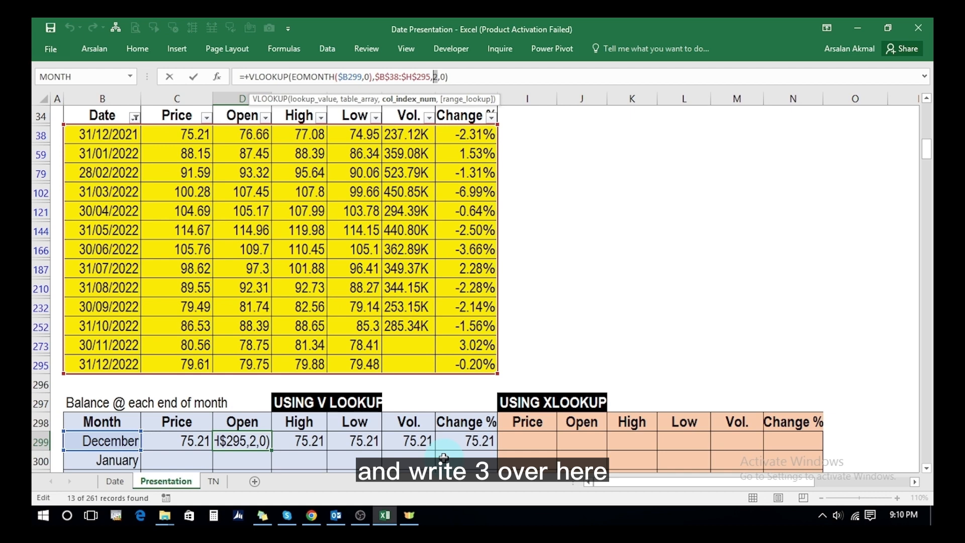
pyautogui.write('3')
pyautogui.press('Return')
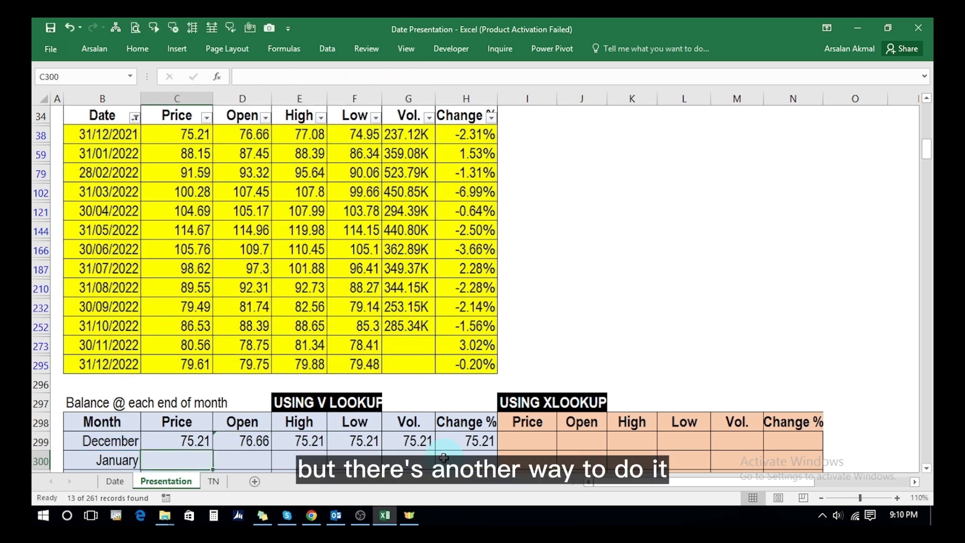
# - Start a column index helper row above the summary table with 2 in C296 and the formula +C296+1 in D296
pyautogui.press('Up')
pyautogui.press('Up')
pyautogui.press('Up')
pyautogui.press('Up')
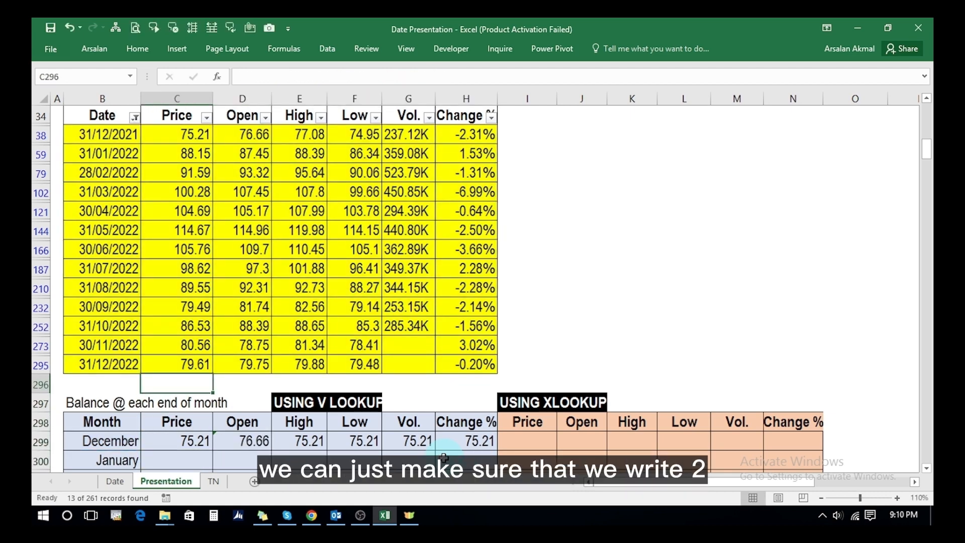
pyautogui.write('2')
pyautogui.press('Tab')
pyautogui.write('+')
pyautogui.press('Left')
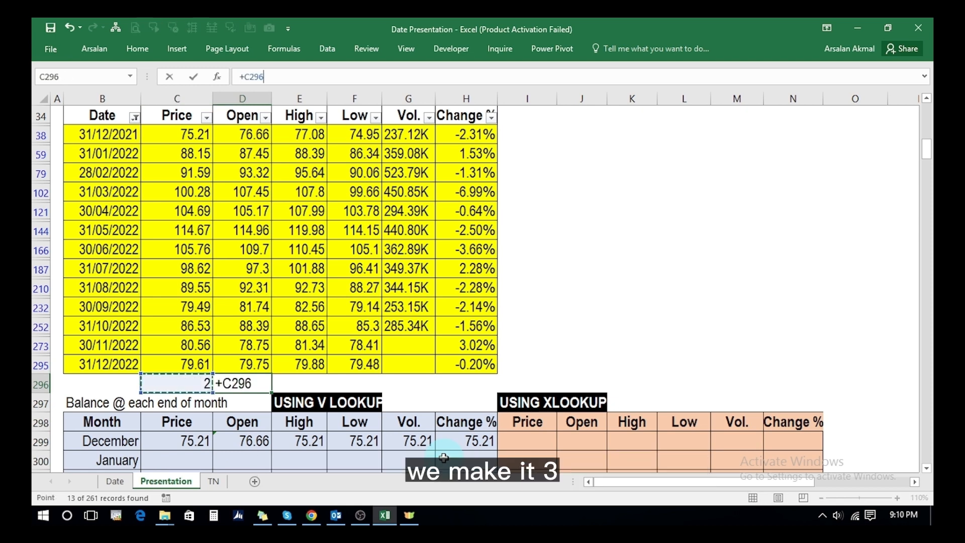
pyautogui.write('+1')
pyautogui.hotkey('ctrl', 'Return')
# - Copy the D296 helper formula across to E296:H296
pyautogui.hotkey('ctrl', 'c')
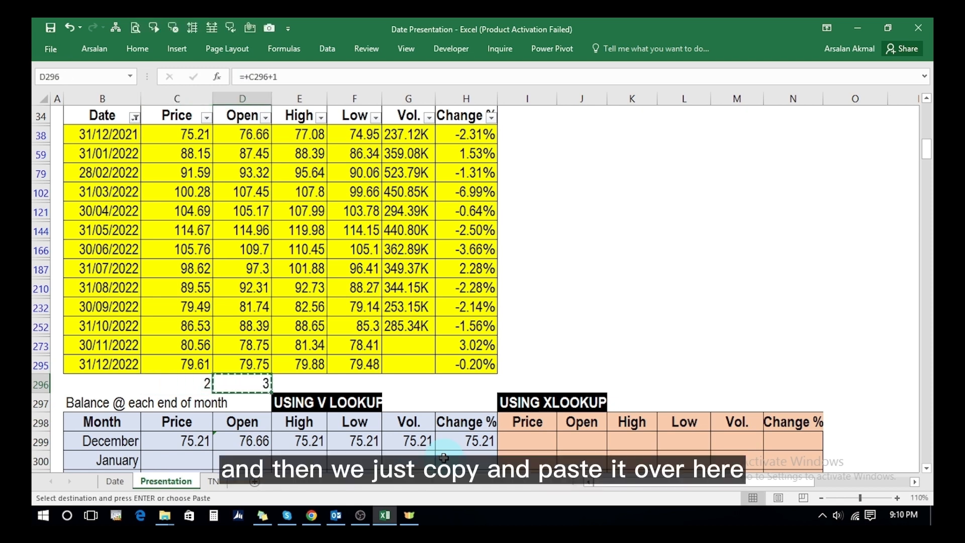
pyautogui.hotkey('shift', 'Right')
pyautogui.hotkey('shift', 'Right')
pyautogui.hotkey('shift', 'Right')
pyautogui.hotkey('shift', 'Right')
pyautogui.press('Return')
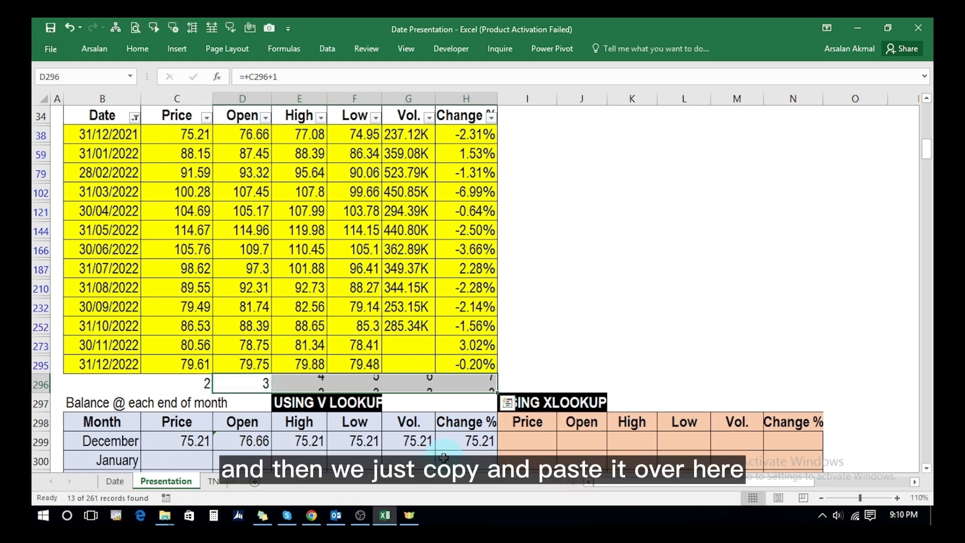
# - Replace the fixed column index in December's Price VLOOKUP with a reference to helper cell C296
pyautogui.press('Down')
pyautogui.press('Left')
pyautogui.press('Down')
pyautogui.press('Down')
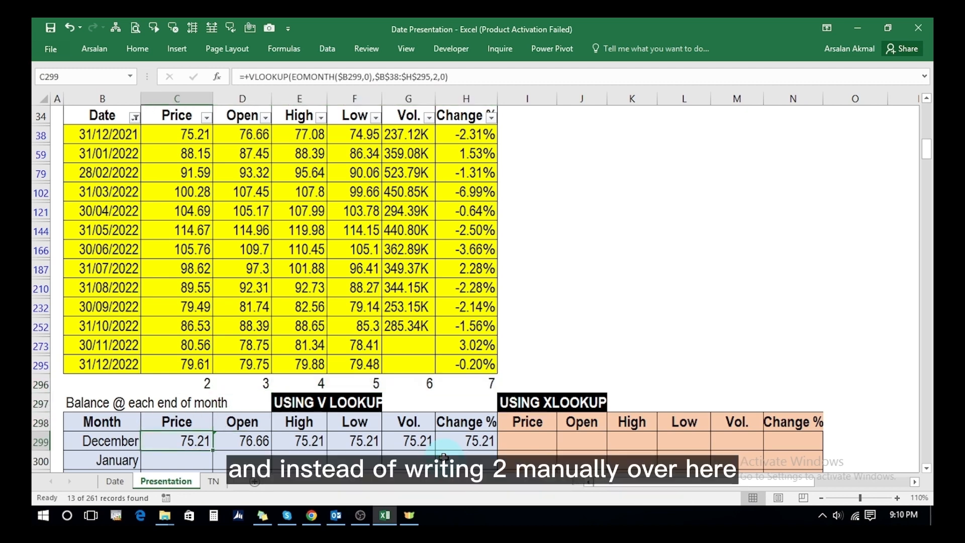
pyautogui.press('F2')
pyautogui.press('Left')
pyautogui.press('Left')
pyautogui.press('Left')
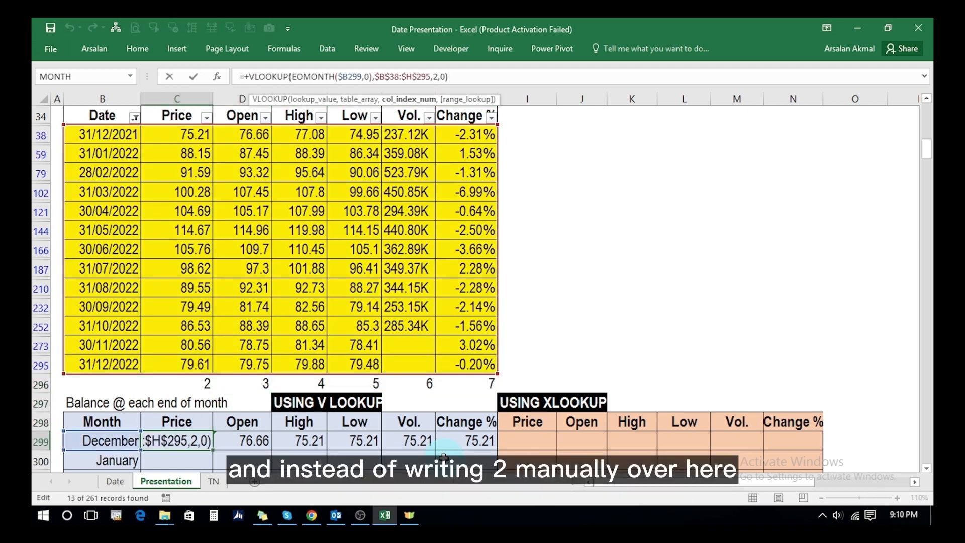
pyautogui.press('BackSpace')
pyautogui.click(202, 384)
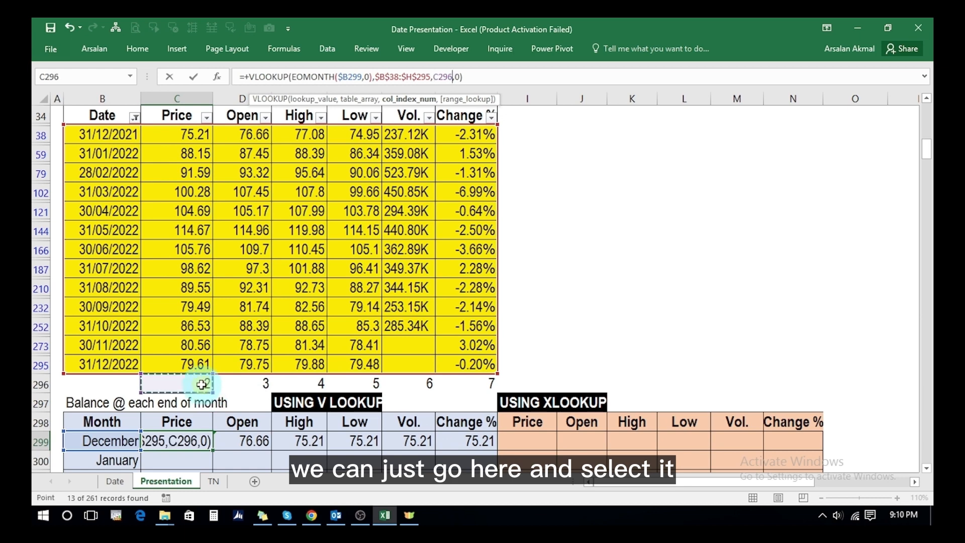
pyautogui.hotkey('ctrl', 'Return')
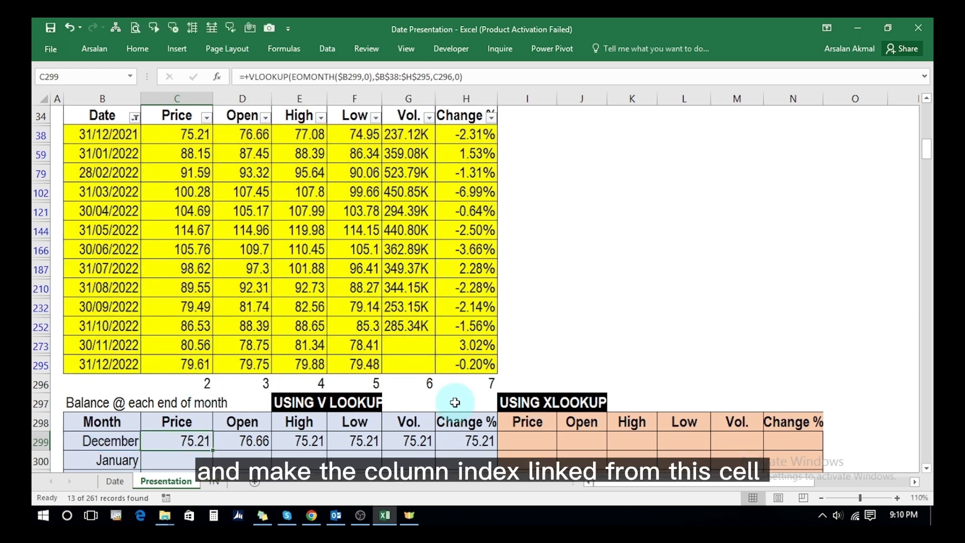
pyautogui.press('F2')
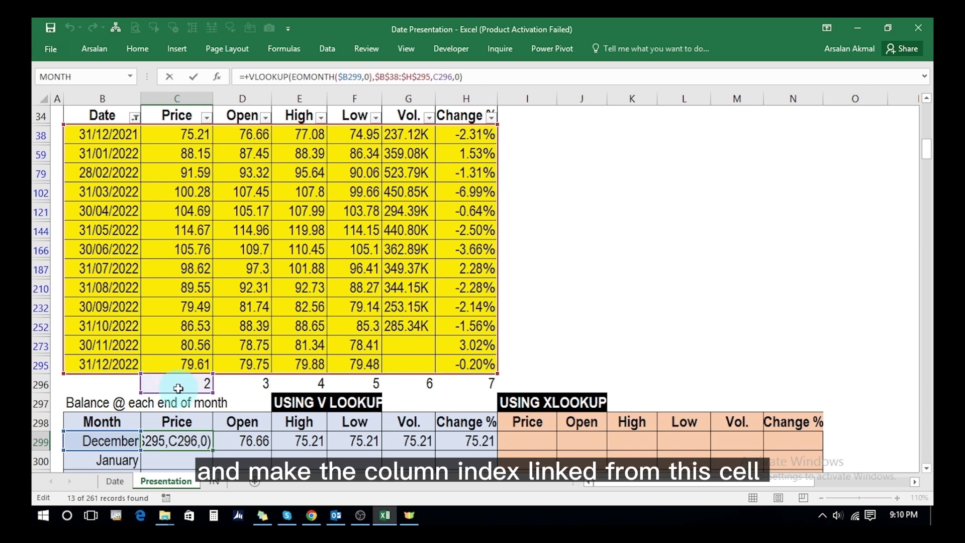
pyautogui.press('Escape')
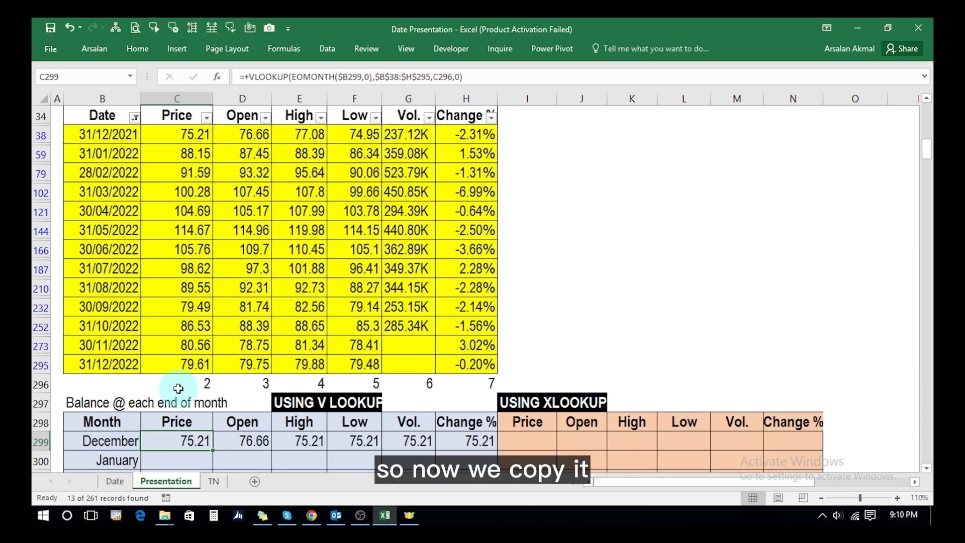
# - Fill the C299 formula with the linked column index across December's row to H299
pyautogui.hotkey('shift', 'Right')
pyautogui.hotkey('shift', 'Right')
pyautogui.hotkey('shift', 'Right')
pyautogui.hotkey('shift', 'Right')
pyautogui.hotkey('shift', 'Right')
pyautogui.hotkey('ctrl', 'r')
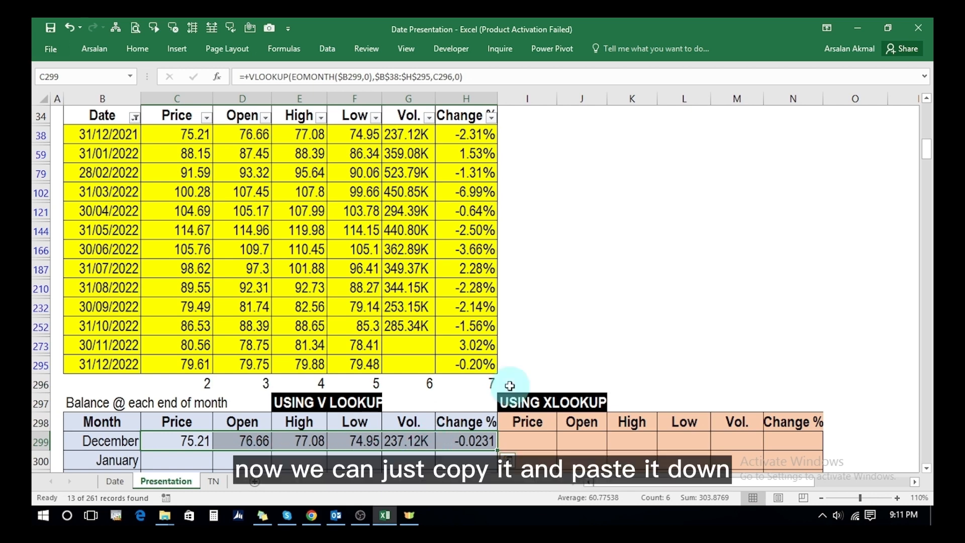
# - Copy December's VLOOKUP row C299:H299 down through the final December row, 311
pyautogui.hotkey('ctrl', 'c')
pyautogui.hotkey('shift', 'Down')
pyautogui.hotkey('shift', 'Down')
pyautogui.hotkey('shift', 'Down')
pyautogui.hotkey('shift', 'Down')
pyautogui.hotkey('shift', 'Down')
pyautogui.hotkey('shift', 'Down')
pyautogui.hotkey('shift', 'Down')
pyautogui.hotkey('shift', 'Down')
pyautogui.hotkey('shift', 'Down')
pyautogui.hotkey('shift', 'Down')
pyautogui.hotkey('shift', 'Down')
pyautogui.hotkey('shift', 'Down')
pyautogui.hotkey('shift', 'Down')
pyautogui.hotkey('shift', 'Down')
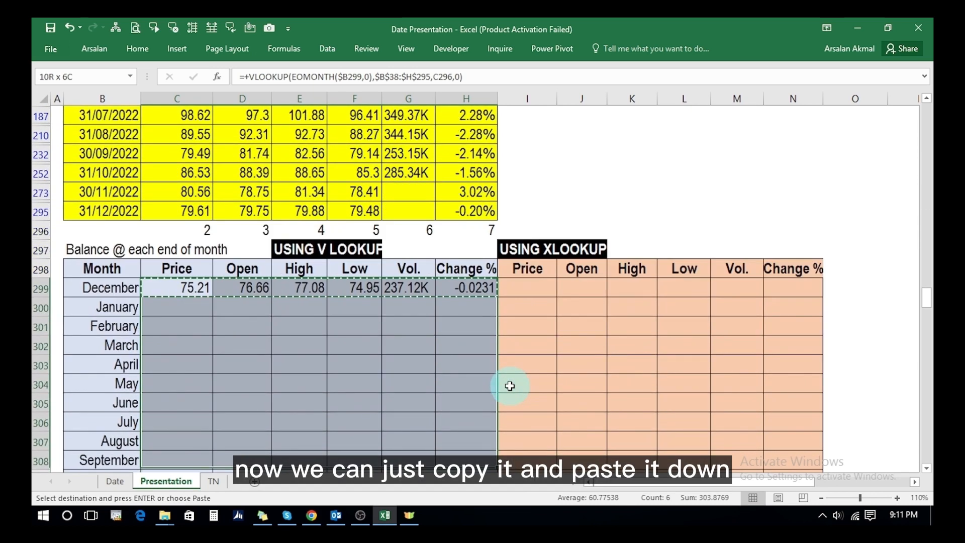
pyautogui.press('Return')
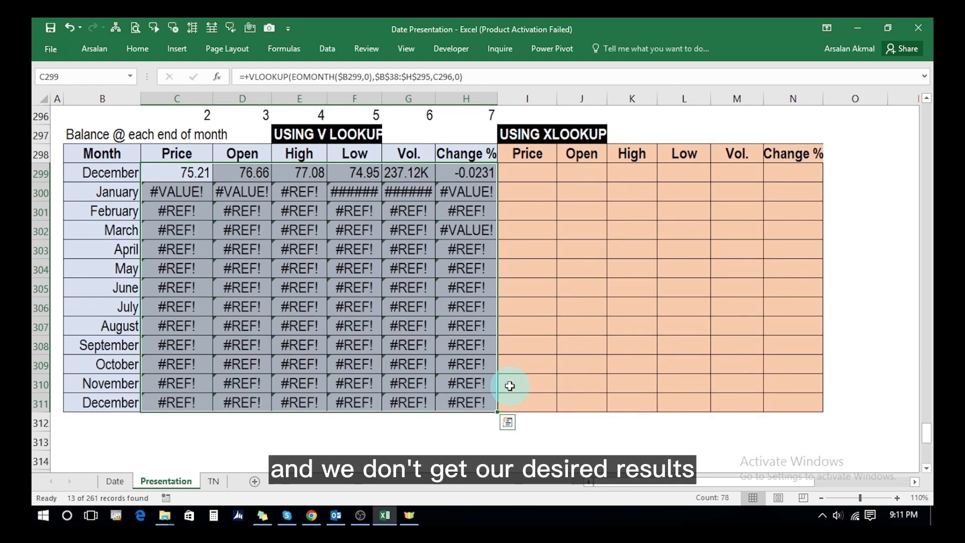
# - Fix the row of the column index reference in the C299 formula by changing it to C$296
pyautogui.press('Down')
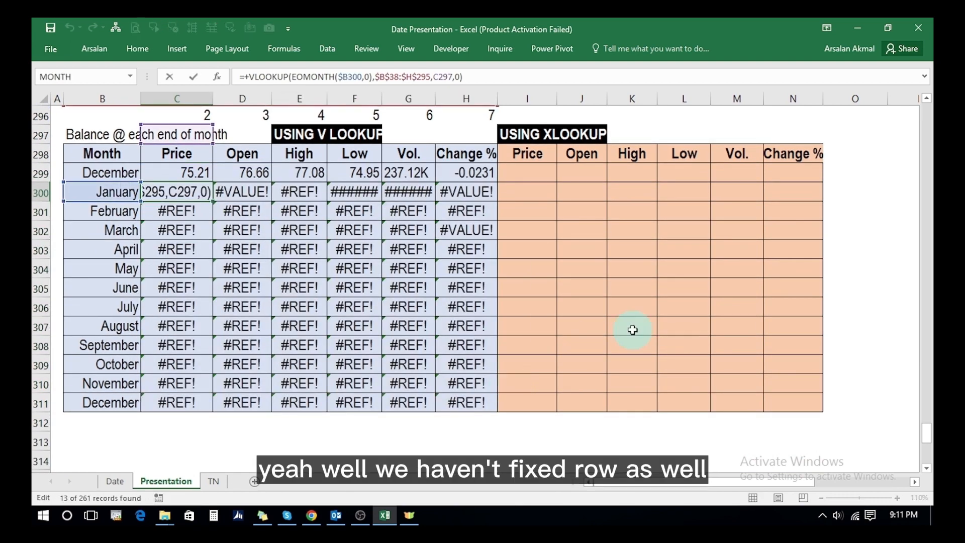
pyautogui.press('Escape')
pyautogui.press('Up')
pyautogui.press('F2')
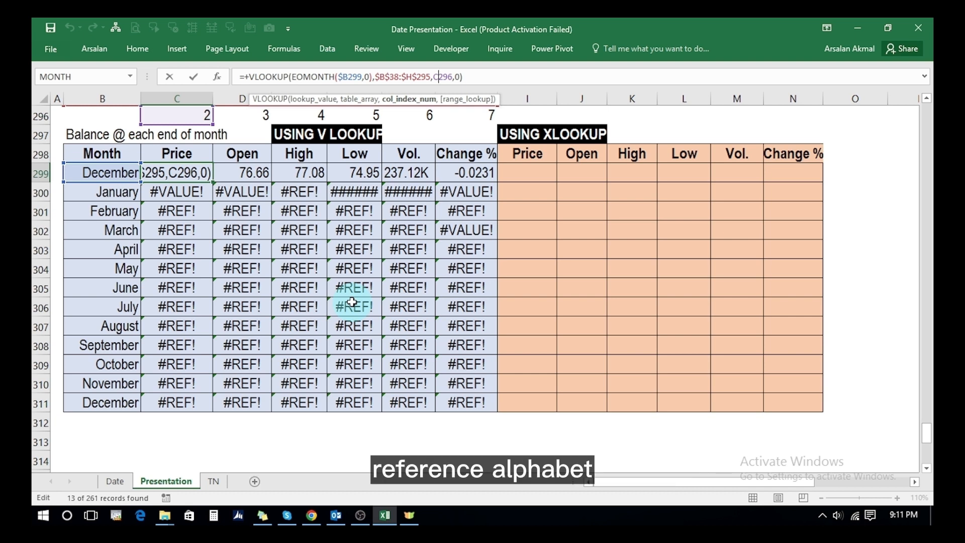
pyautogui.write('$')
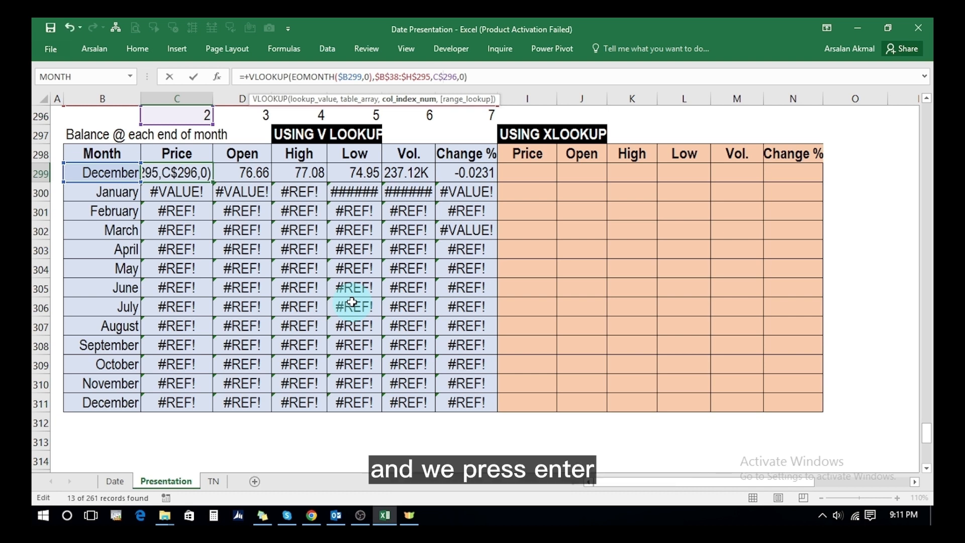
pyautogui.press('Return')
# - Copy the corrected C299 formula across December's row and down over the whole VLOOKUP section, C299:H311
pyautogui.press('Up')
pyautogui.hotkey('ctrl', 'c')
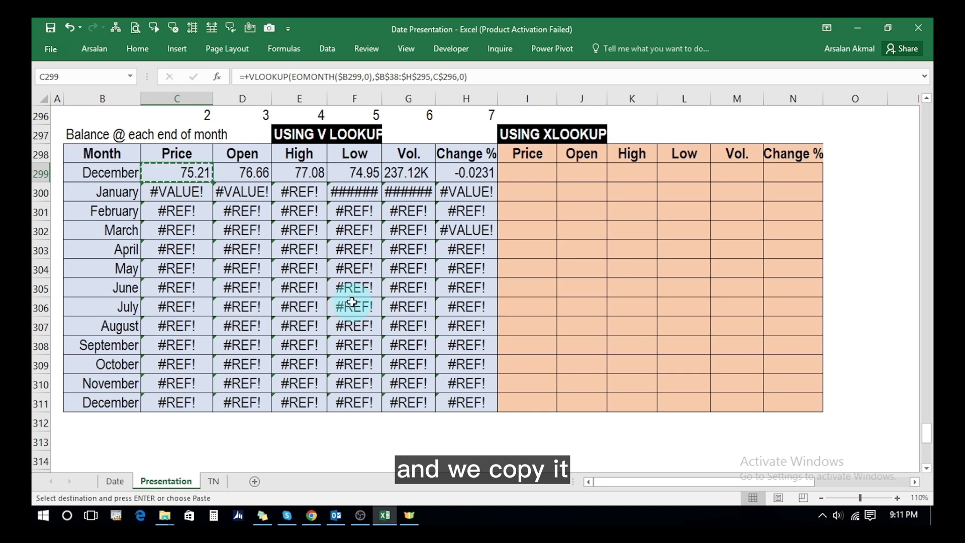
pyautogui.hotkey('shift', 'Right')
pyautogui.hotkey('shift', 'Right')
pyautogui.hotkey('shift', 'Right')
pyautogui.hotkey('shift', 'Right')
pyautogui.hotkey('shift', 'Right')
pyautogui.hotkey('ctrl', 'c')
pyautogui.hotkey('ctrl', 'shift', 'Down')
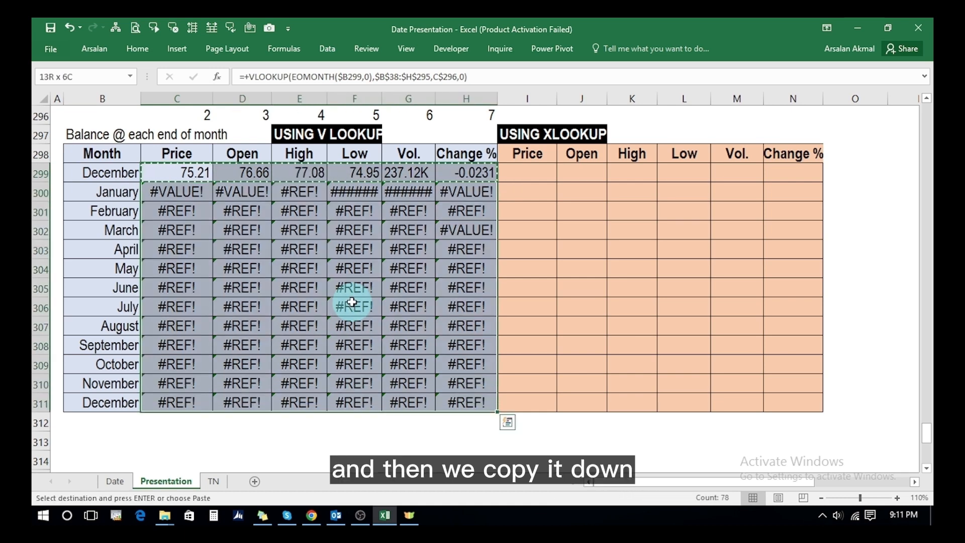
pyautogui.press('Return')
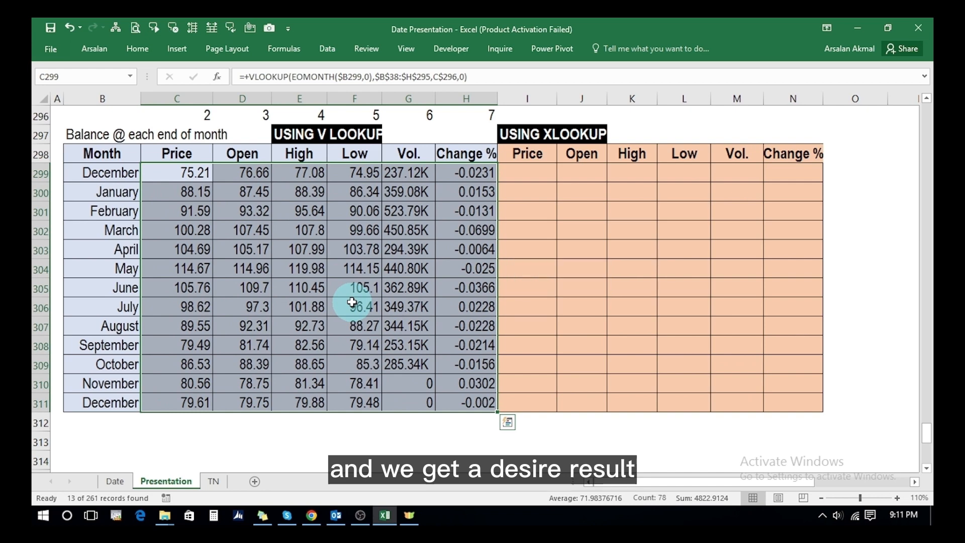
# - Compare May's VLOOKUP row in the summary table with the 31/05/2022 row of the COMMODITY PRICE data
pyautogui.press('Down')
pyautogui.press('Down')
pyautogui.press('Down')
pyautogui.press('Down')
pyautogui.press('Down')
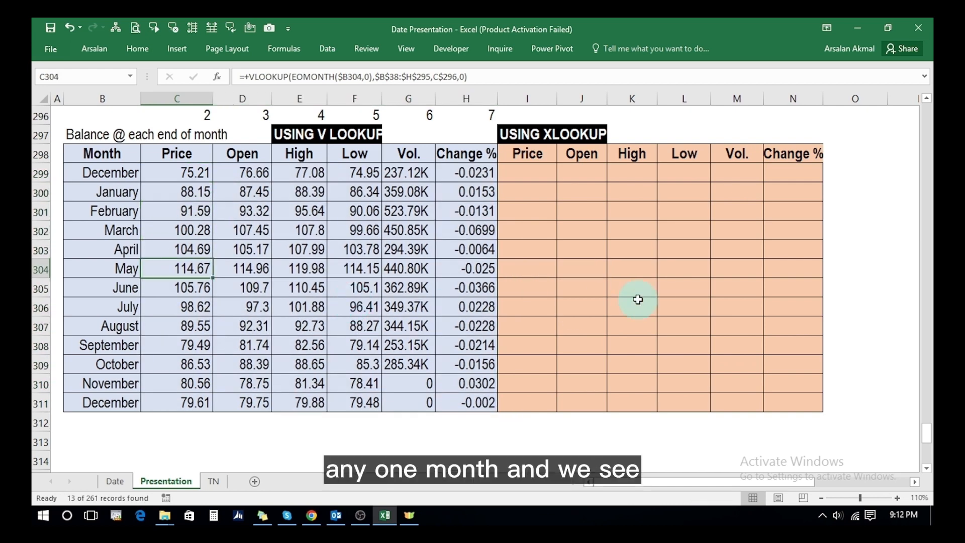
pyautogui.click(926, 98)
pyautogui.click(926, 98)
pyautogui.click(926, 99)
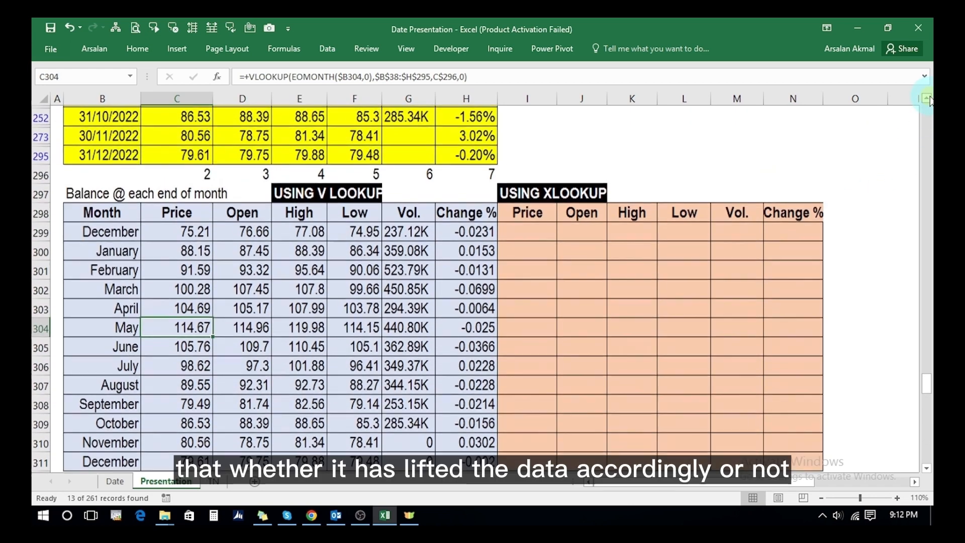
pyautogui.click(926, 99)
pyautogui.click(926, 99)
pyautogui.click(926, 99)
pyautogui.click(926, 98)
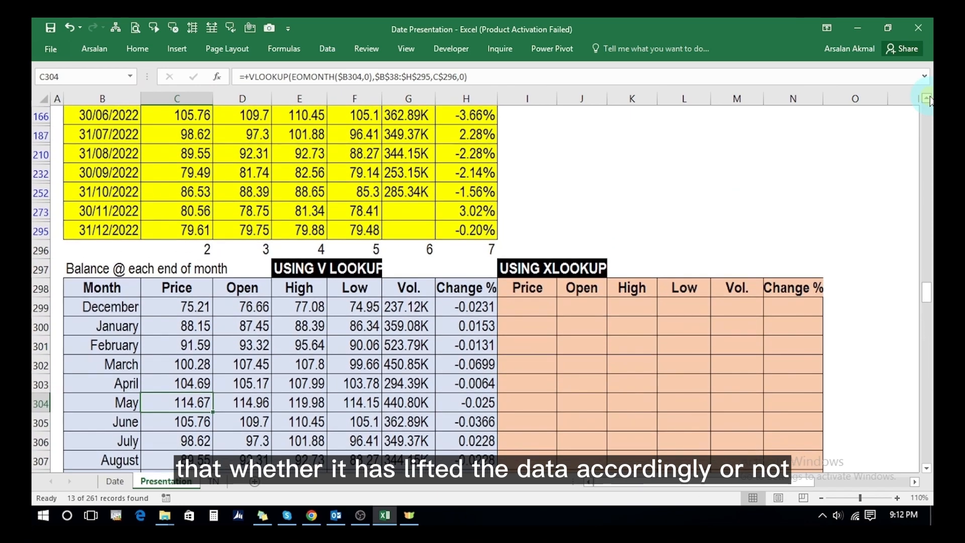
pyautogui.click(926, 99)
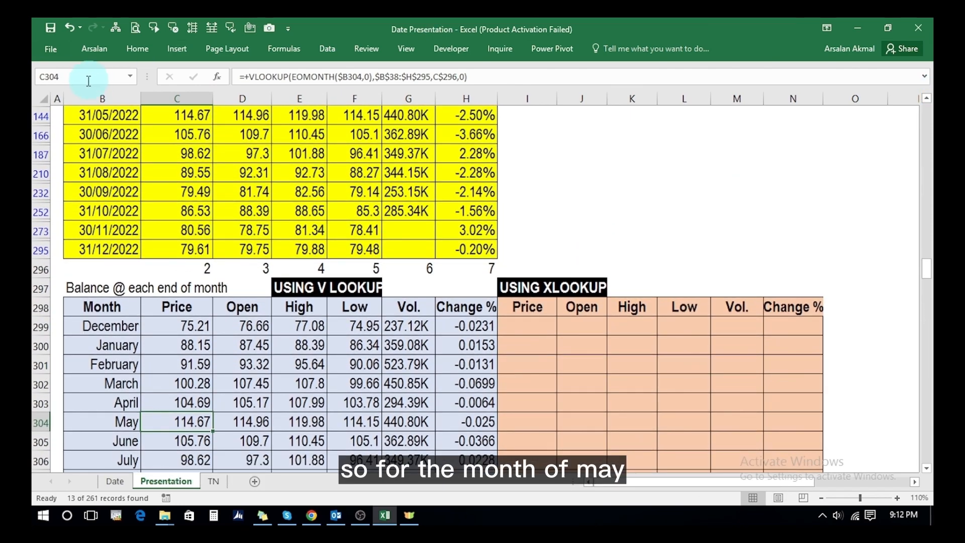
# - Check the 31/05/2022 values in C144:H144 of the COMMODITY PRICE data against May's VLOOKUP results
pyautogui.click(163, 119)
pyautogui.hotkey('ctrl', 'shift', 'Right')
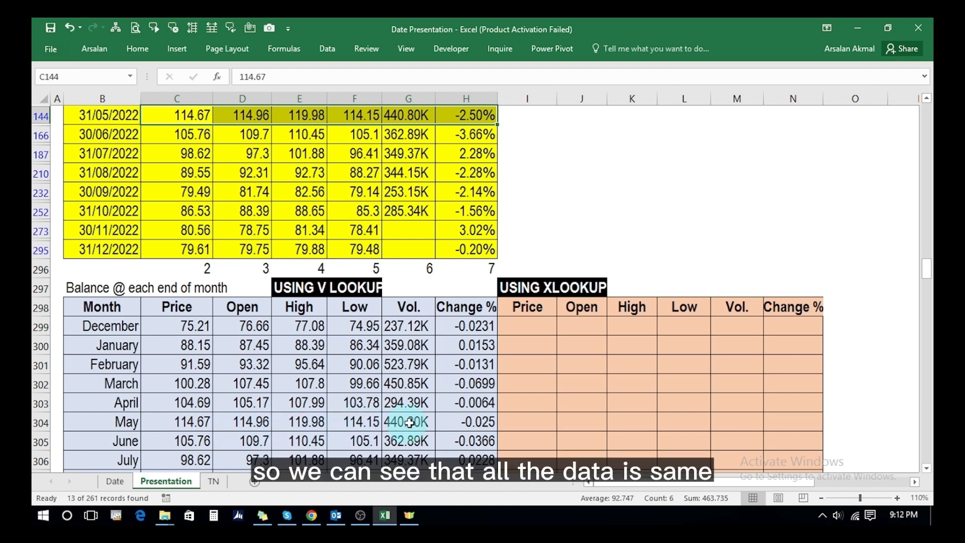
# - Format the Change % results of the VLOOKUP section, H299:H311, as percentages with two decimal places
pyautogui.click(466, 327)
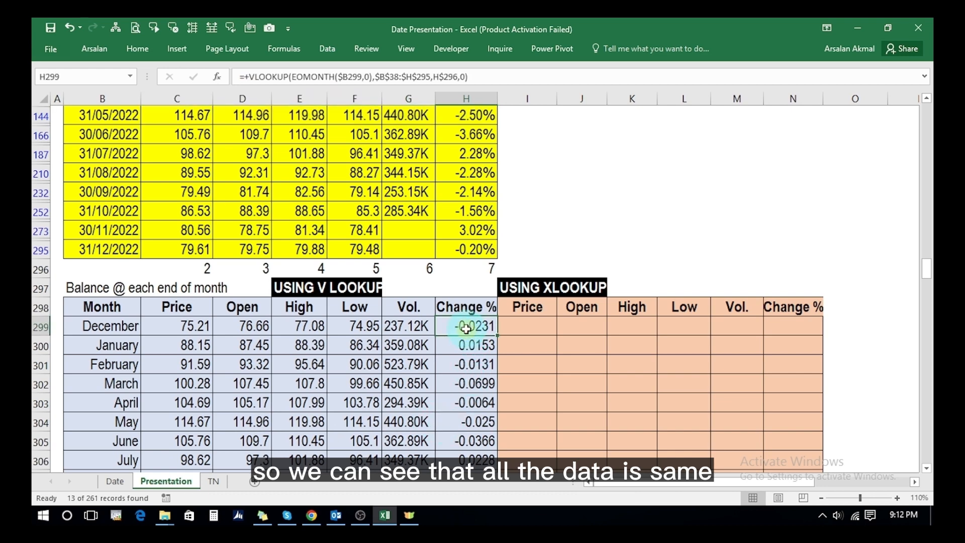
pyautogui.hotkey('ctrl', 'shift', 'Down')
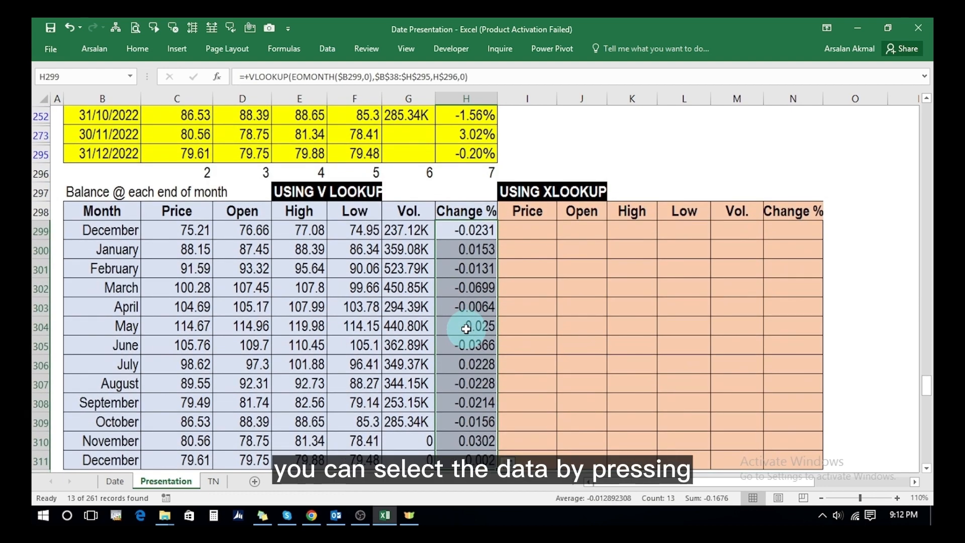
pyautogui.press('Up')
pyautogui.press('Down')
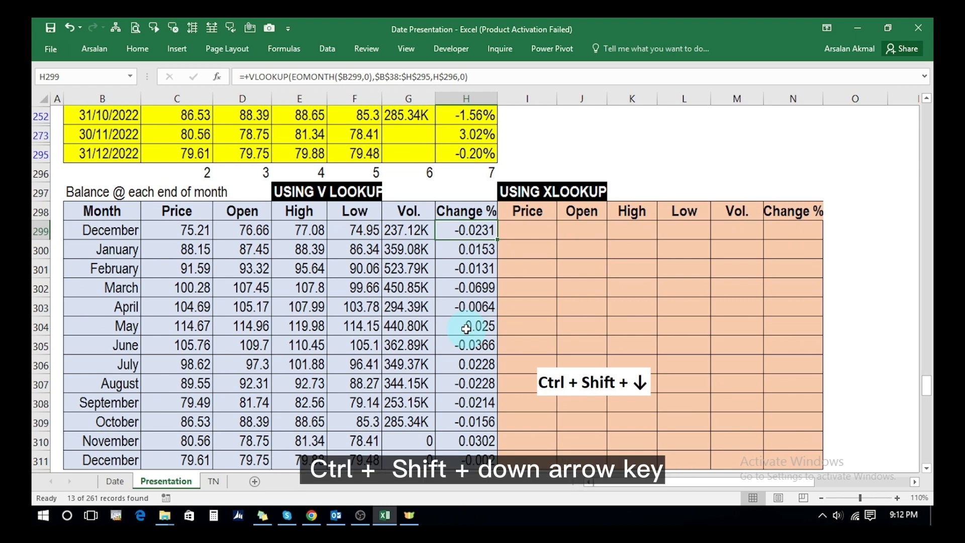
pyautogui.hotkey('ctrl', 'shift', 'Down')
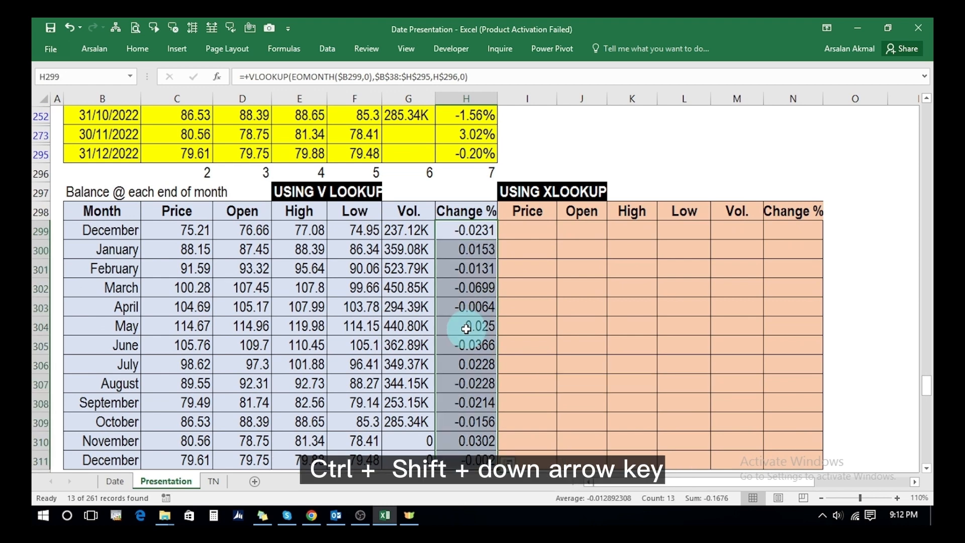
pyautogui.click(145, 52)
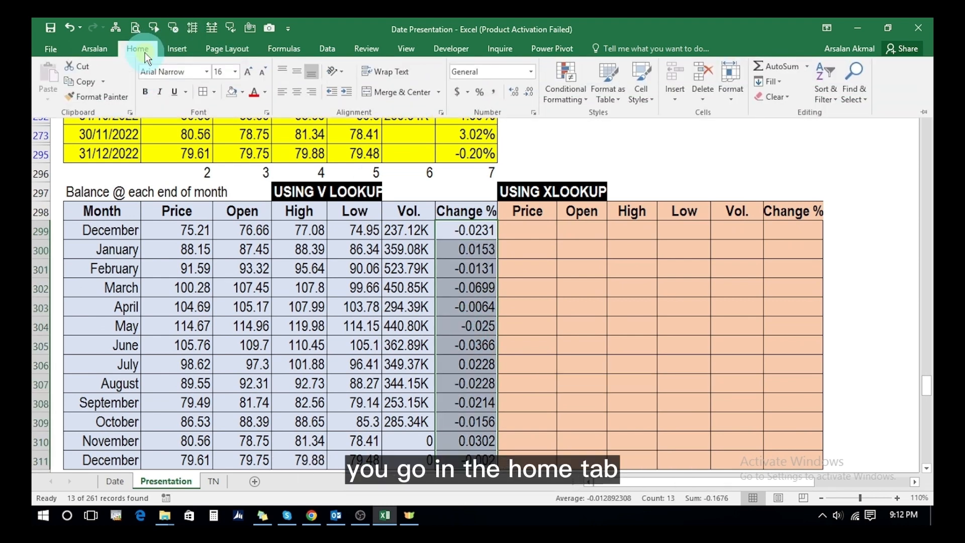
pyautogui.click(478, 93)
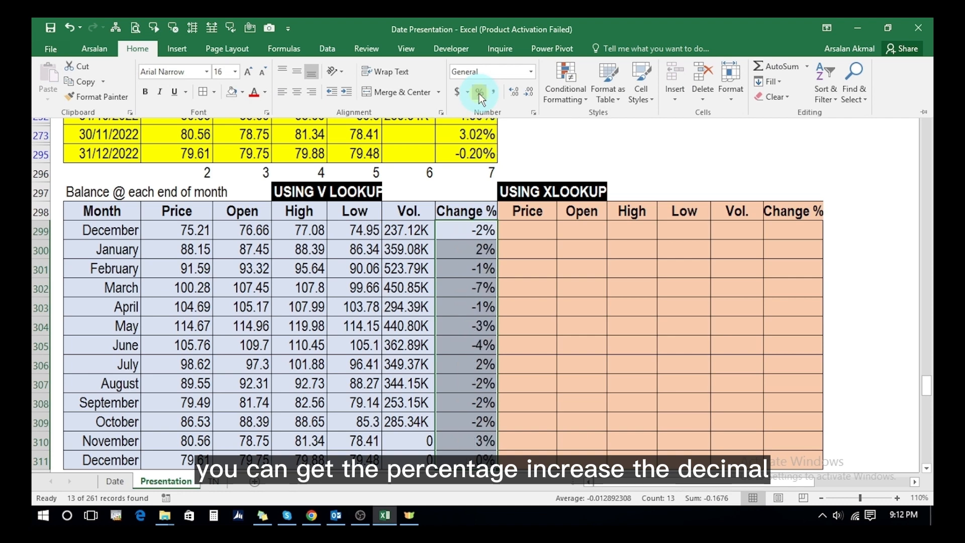
pyautogui.click(516, 91)
pyautogui.click(516, 91)
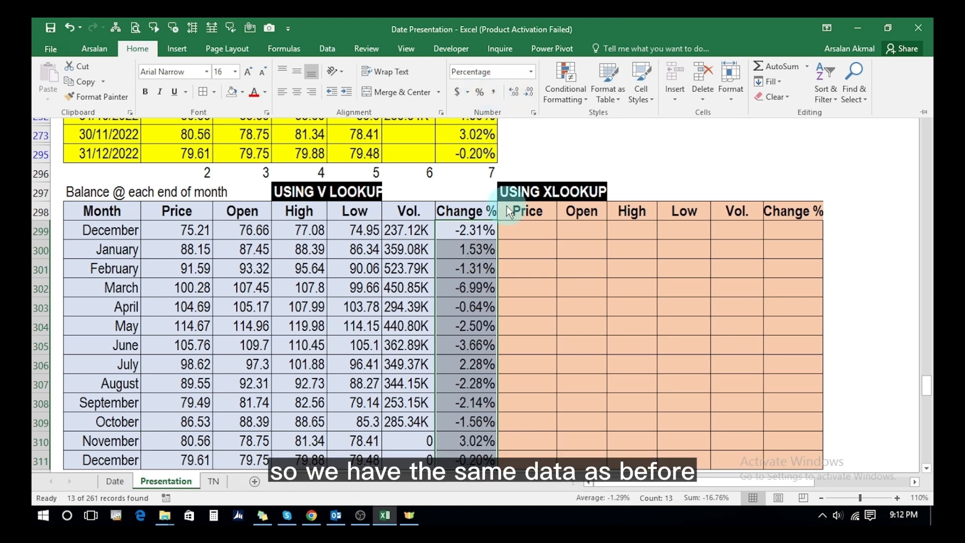
# - Begin an XLOOKUP formula in I299 with EOMONTH(B299,0) as the lookup value
pyautogui.click(518, 231)
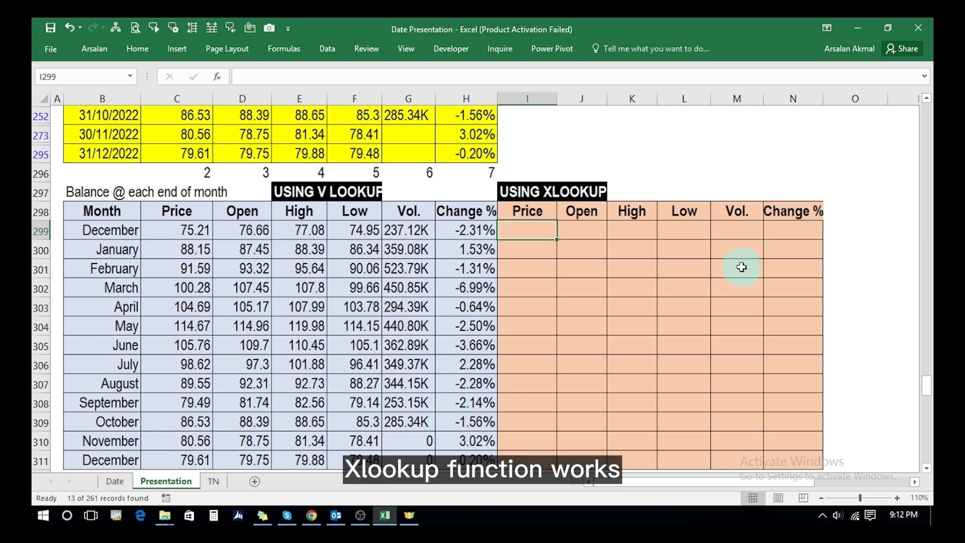
pyautogui.write('+xl')
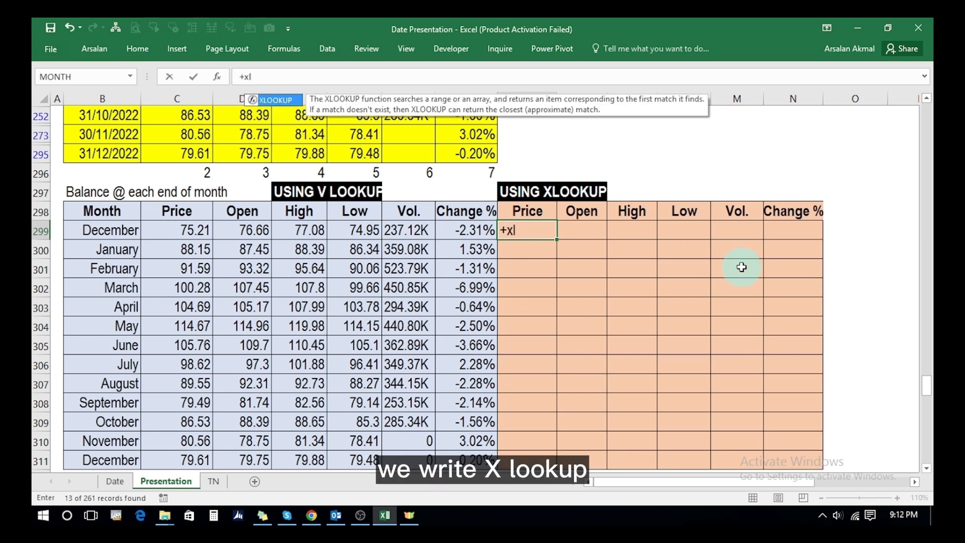
pyautogui.doubleClick(287, 99)
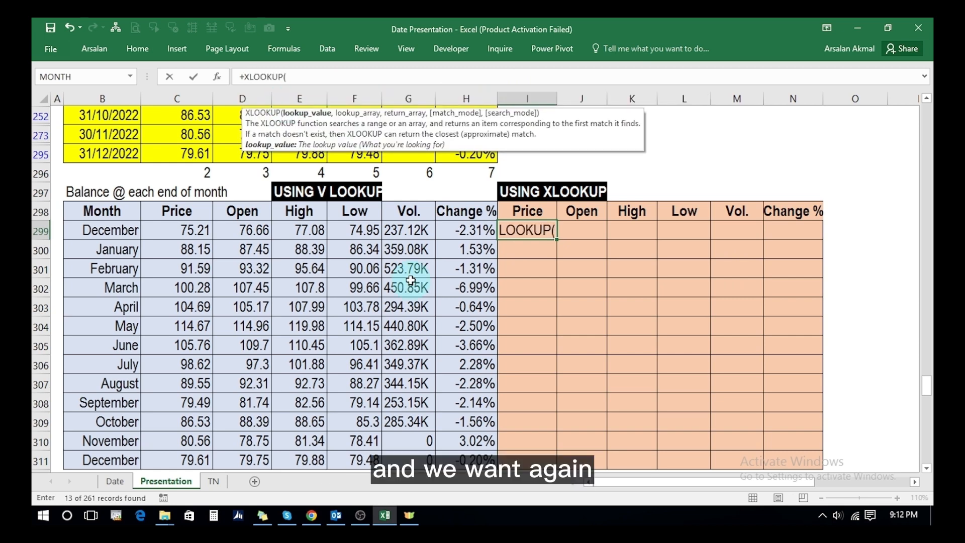
pyautogui.write('eo')
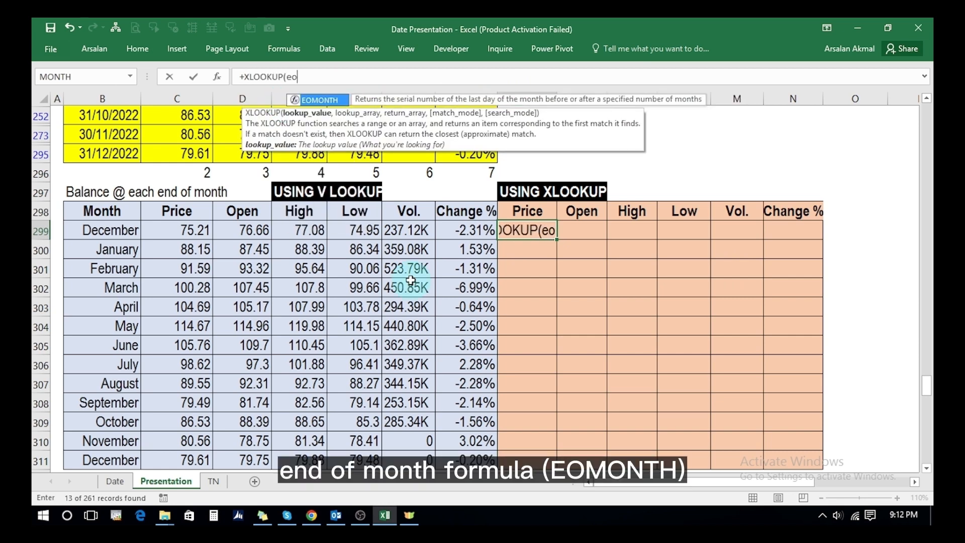
pyautogui.press('Tab')
pyautogui.click(106, 229)
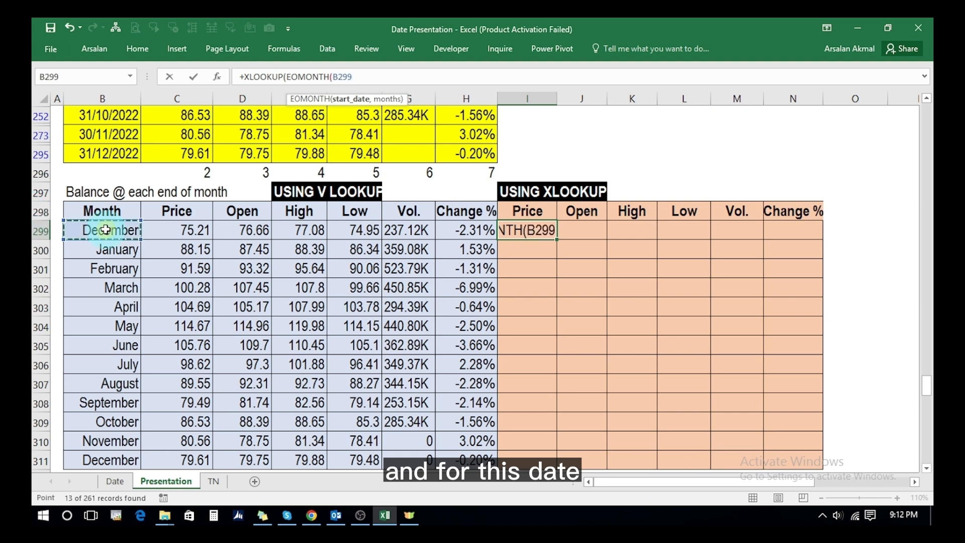
pyautogui.write(',0')
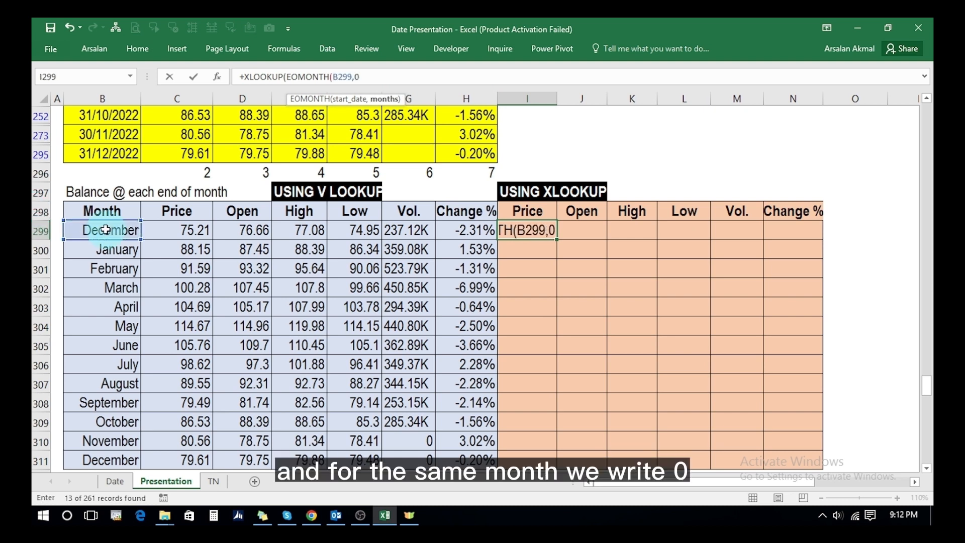
pyautogui.write(')')
# - Fix the column of the EOMONTH start date in the I299 formula by changing it to $B299
pyautogui.press('F2')
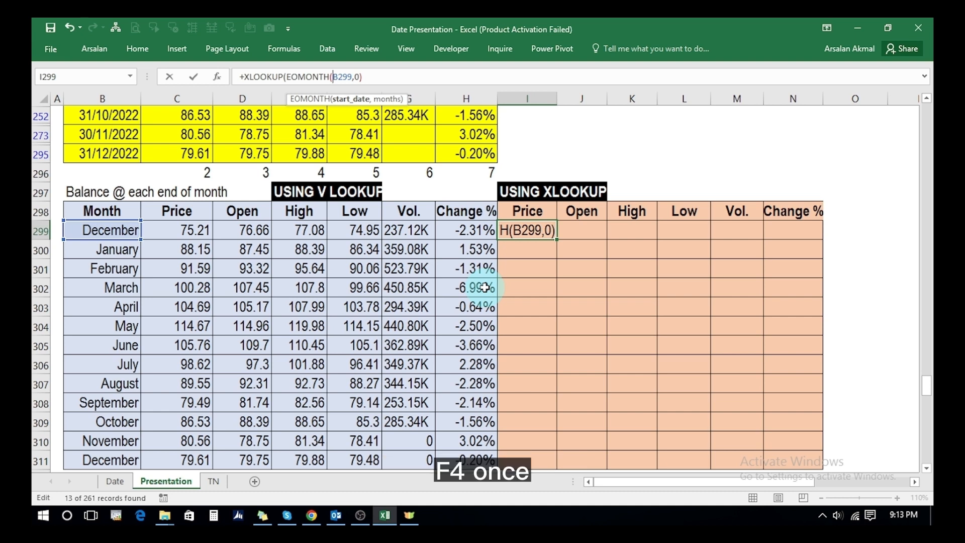
pyautogui.press('F4')
pyautogui.press('F4')
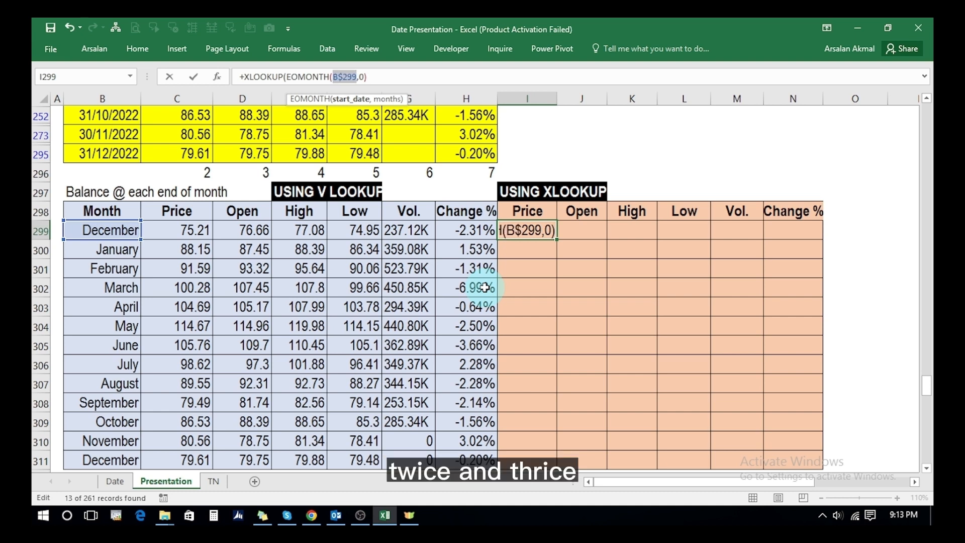
pyautogui.press('Right')
pyautogui.press('Left')
pyautogui.press('Left')
pyautogui.press('Left')
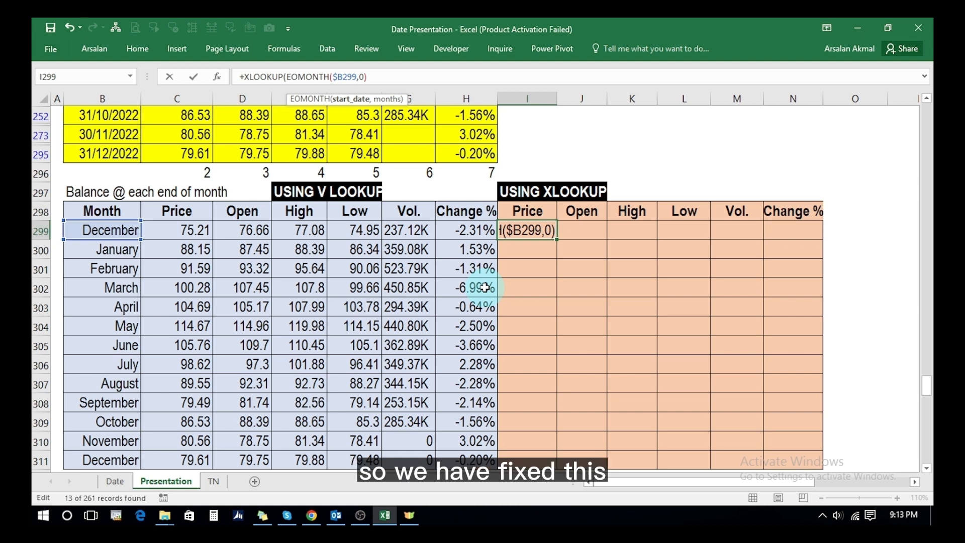
# - Add the COMMODITY PRICE date column as the XLOOKUP lookup array, fixed as $B$38:$B$295
pyautogui.press('End')
pyautogui.write(',')
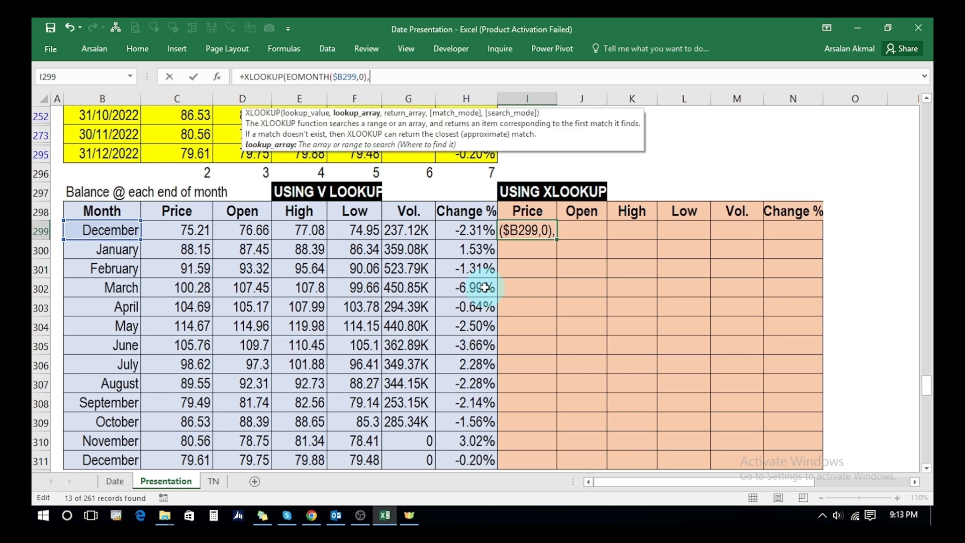
pyautogui.click(123, 134)
pyautogui.press('Up')
pyautogui.press('Up')
pyautogui.press('Up')
pyautogui.press('Up')
pyautogui.press('Up')
pyautogui.press('Up')
pyautogui.press('Up')
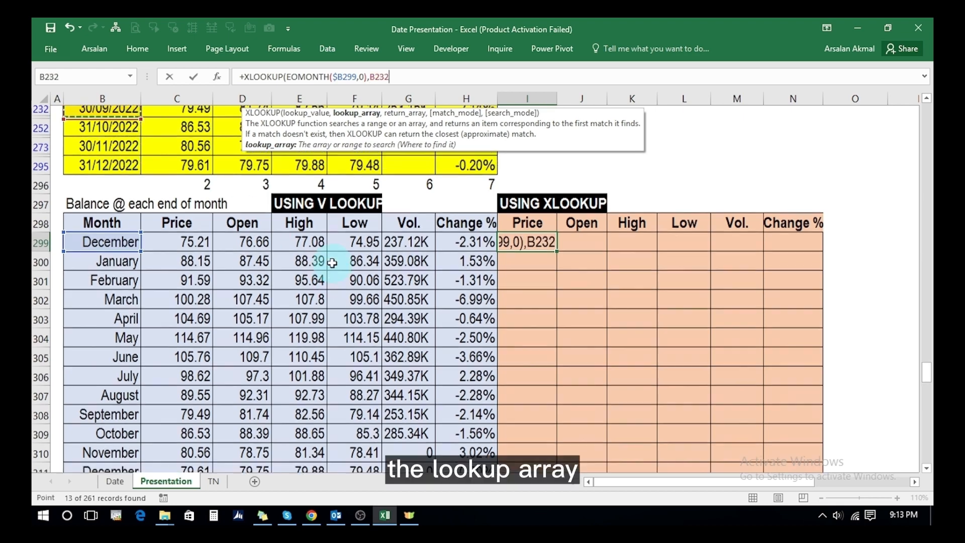
pyautogui.press('Up')
pyautogui.press('Up')
pyautogui.press('Up')
pyautogui.press('Up')
pyautogui.press('Up')
pyautogui.press('Up')
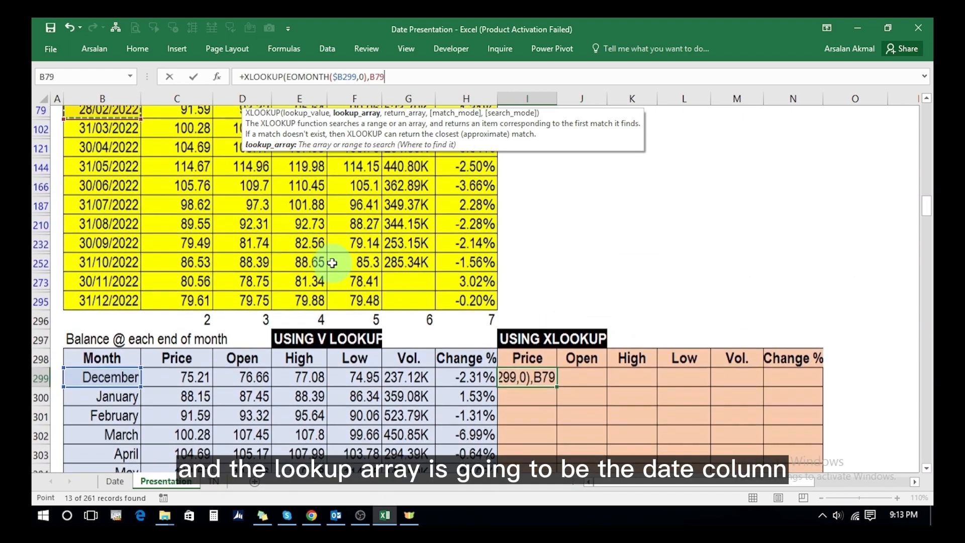
pyautogui.press('Down')
pyautogui.press('Down')
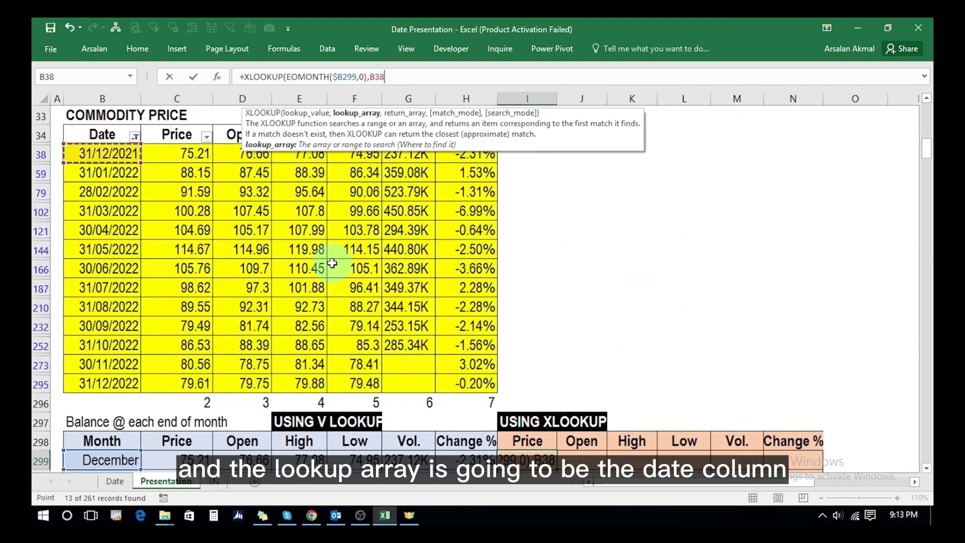
pyautogui.hotkey('ctrl', 'shift', 'Down')
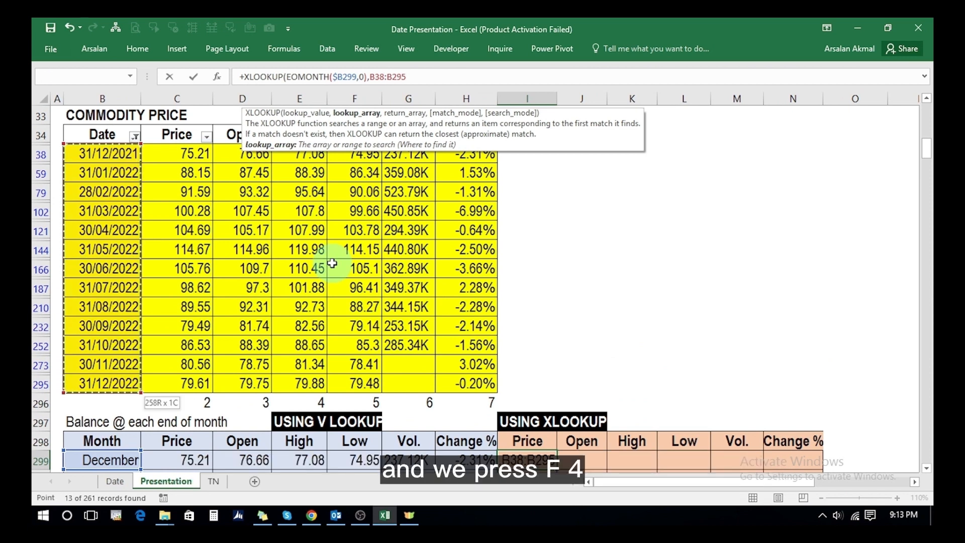
pyautogui.press('F4')
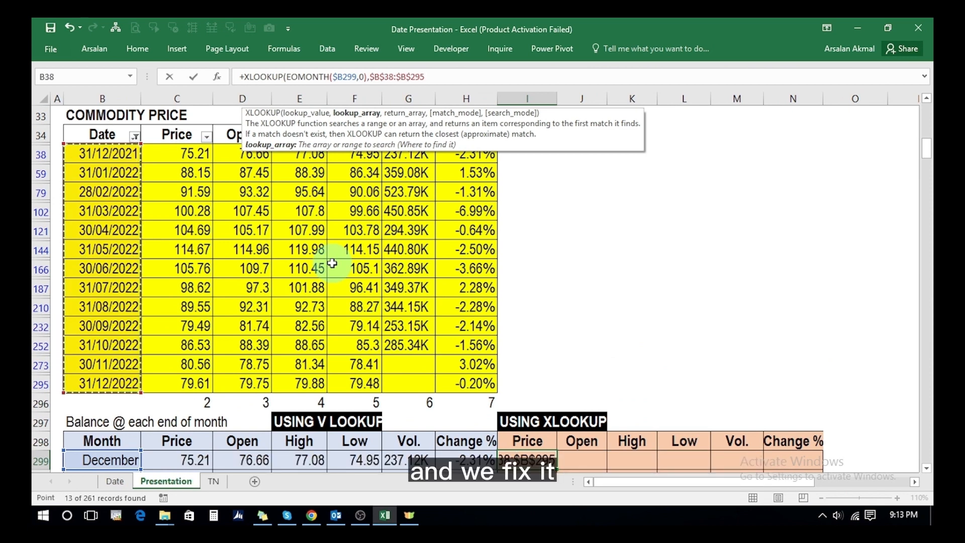
# - Add the Price column as the XLOOKUP return array with only its rows fixed, C$38:C$295
pyautogui.write(',')
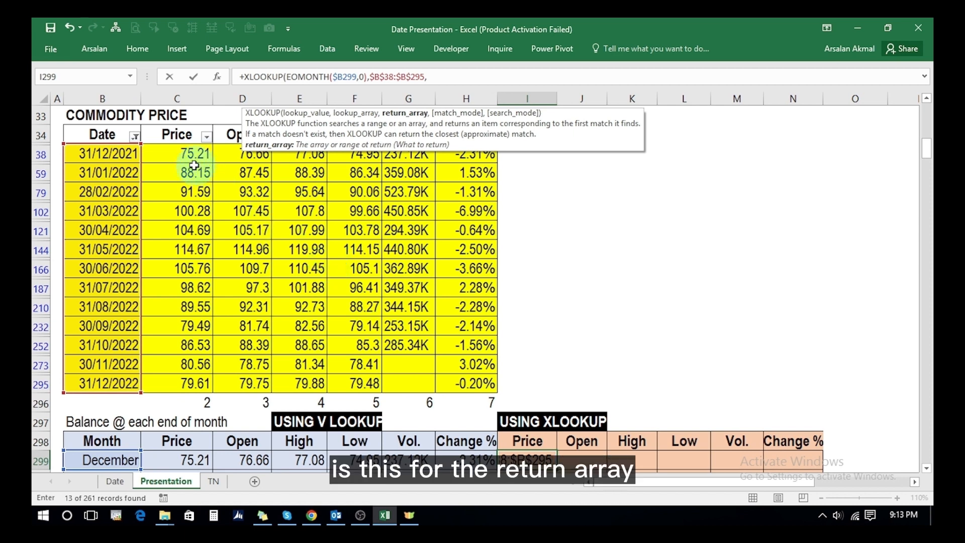
pyautogui.click(181, 155)
pyautogui.hotkey('ctrl', 'shift', 'Down')
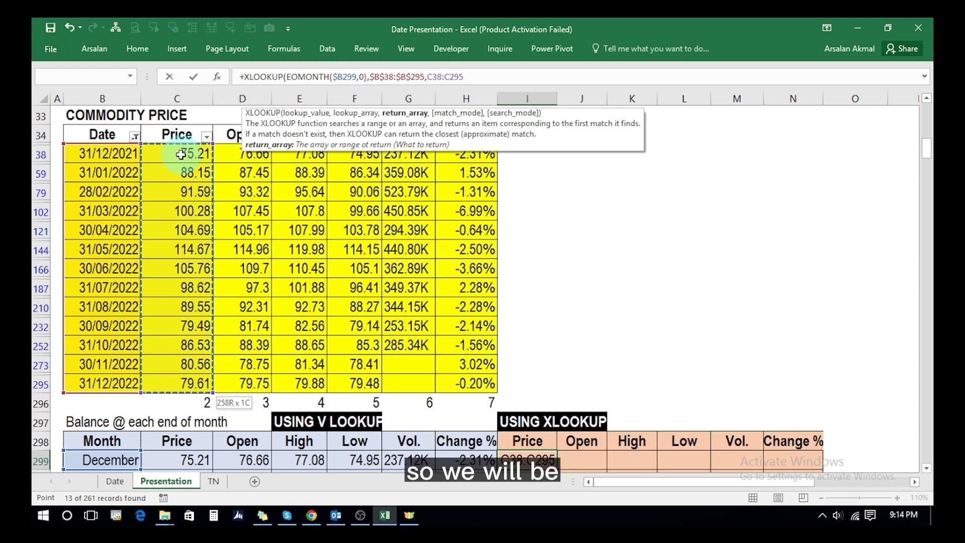
pyautogui.press('F4')
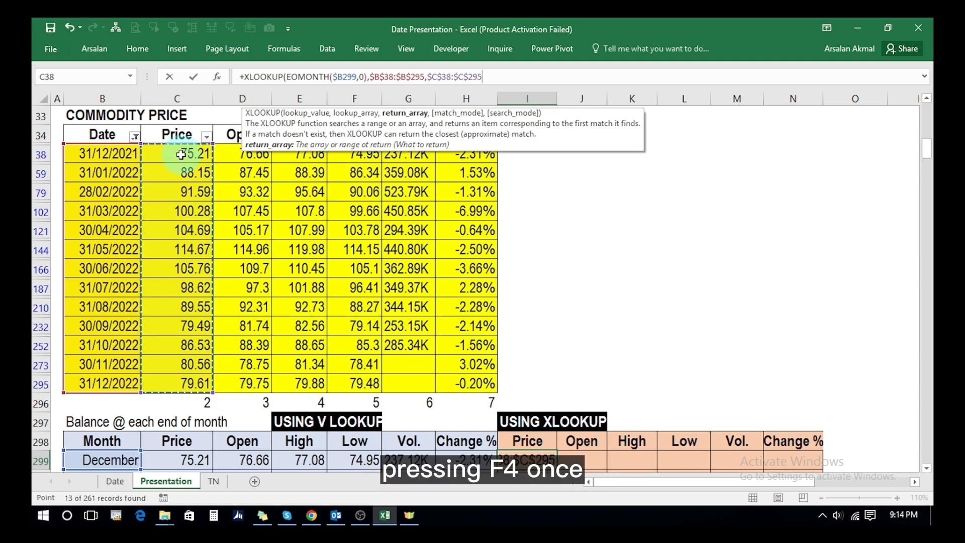
pyautogui.press('F4')
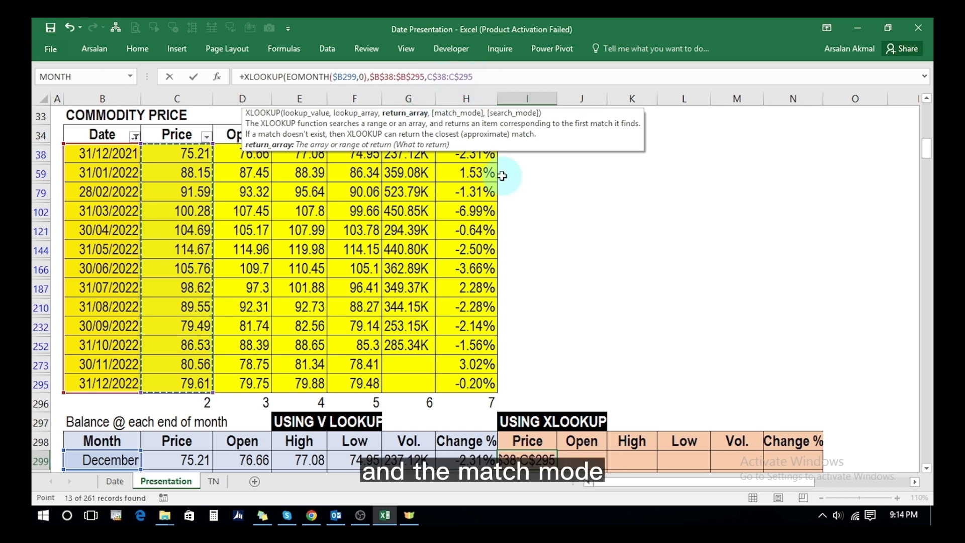
# - Set the XLOOKUP match mode to 0 for an exact match and complete the formula in I299
pyautogui.write(',')
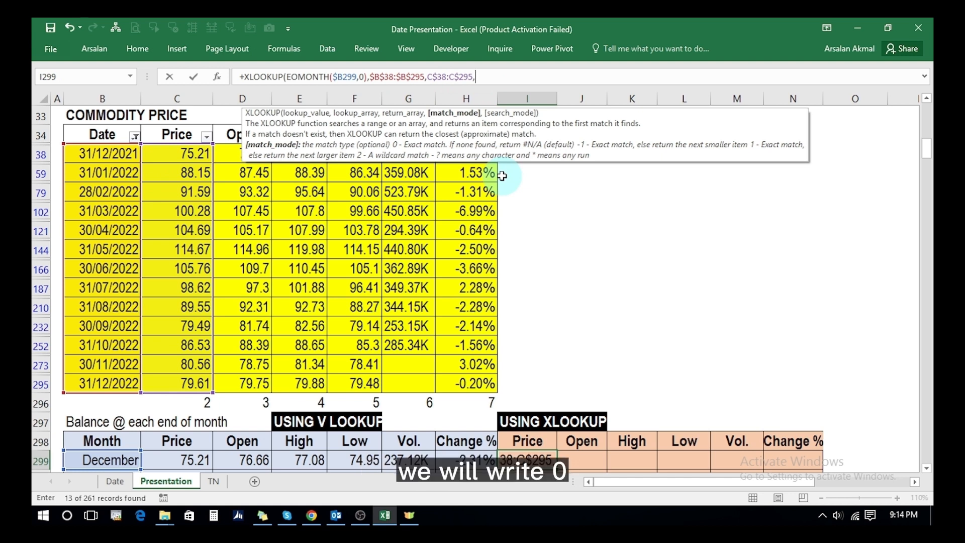
pyautogui.write('0')
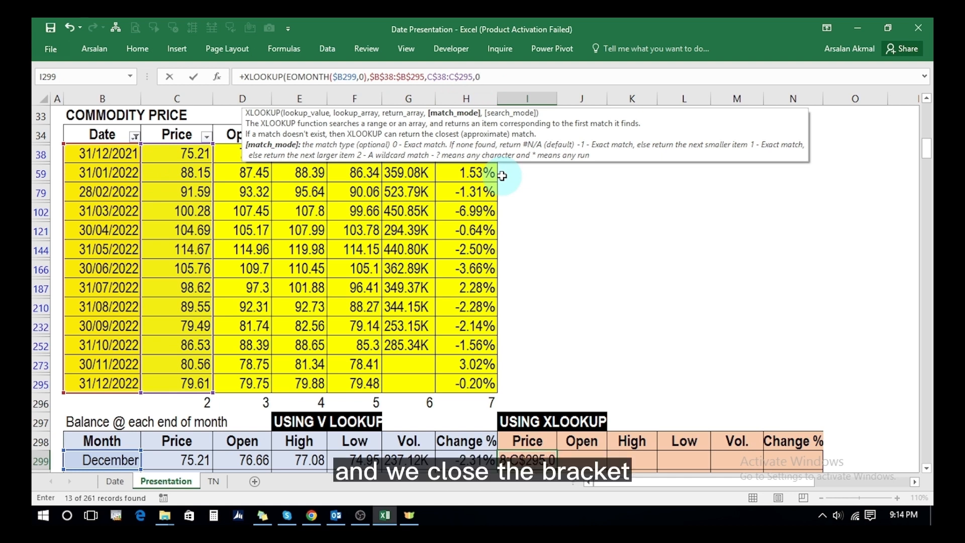
pyautogui.write(')')
pyautogui.press('Return')
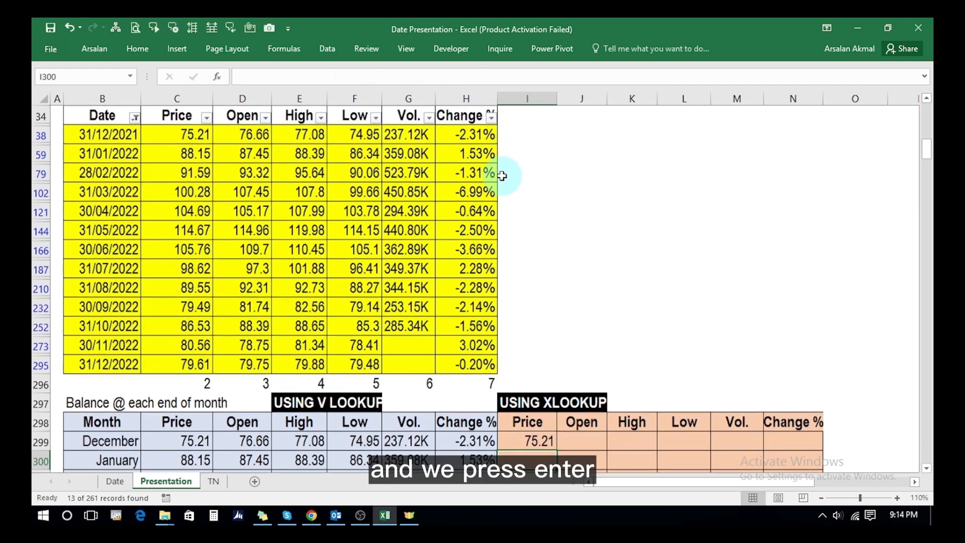
# - Copy December's XLOOKUP Price formula from I299
pyautogui.press('Up')
pyautogui.hotkey('ctrl', 'c')
pyautogui.hotkey('shift', 'Right')
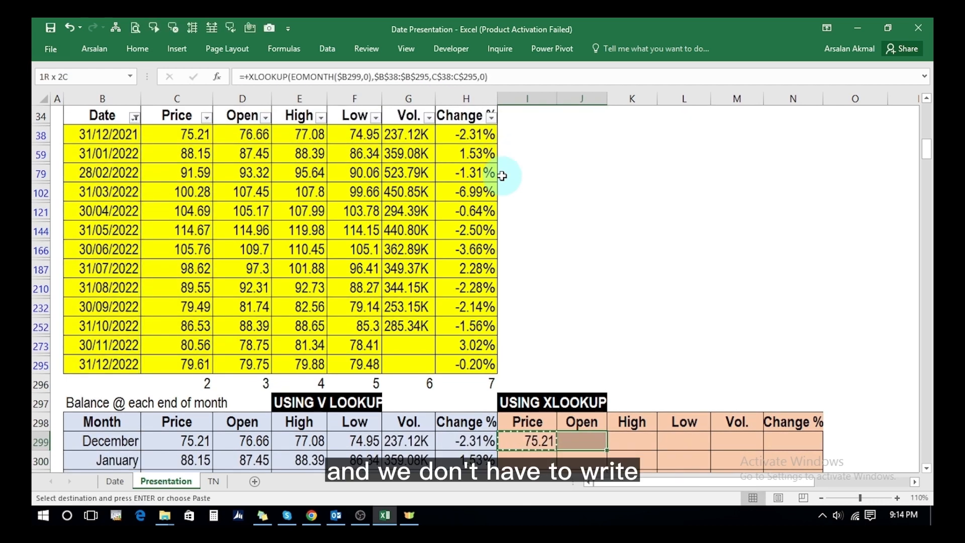
# - Review the column index numbers in row 296 that the VLOOKUP formulas rely on, compared with the XLOOKUP formula in I299
pyautogui.press('Left')
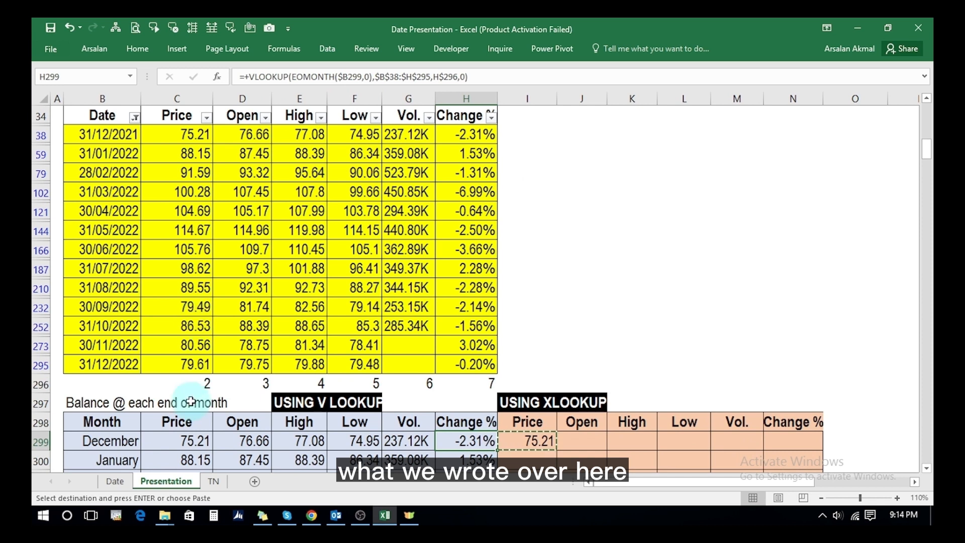
pyautogui.click(192, 384)
pyautogui.press('Right')
pyautogui.press('Right')
pyautogui.press('Right')
pyautogui.press('Right')
pyautogui.press('Right')
pyautogui.press('Down')
pyautogui.press('Down')
pyautogui.press('Down')
pyautogui.press('Right')
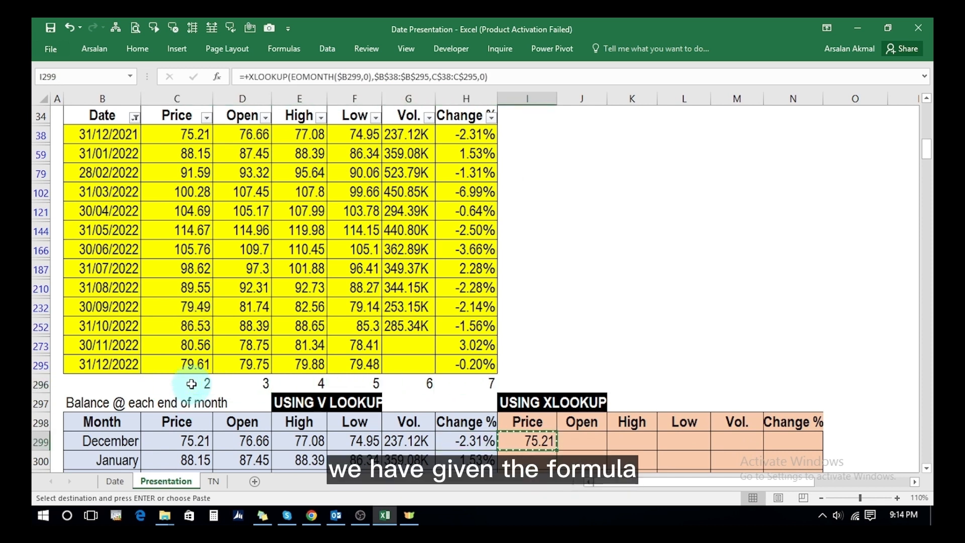
# - Paste the copied XLOOKUP formula across the Price to Change % columns for all months, I299:N311
pyautogui.hotkey('shift', 'Right')
pyautogui.hotkey('shift', 'Right')
pyautogui.hotkey('shift', 'Right')
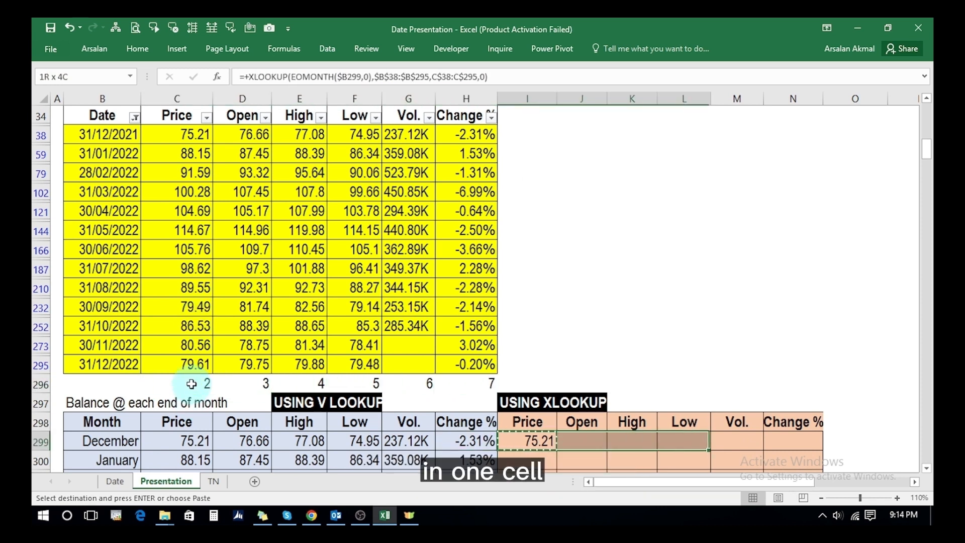
pyautogui.hotkey('shift', 'Right')
pyautogui.hotkey('shift', 'Right')
pyautogui.hotkey('ctrl', 'shift', 'Down')
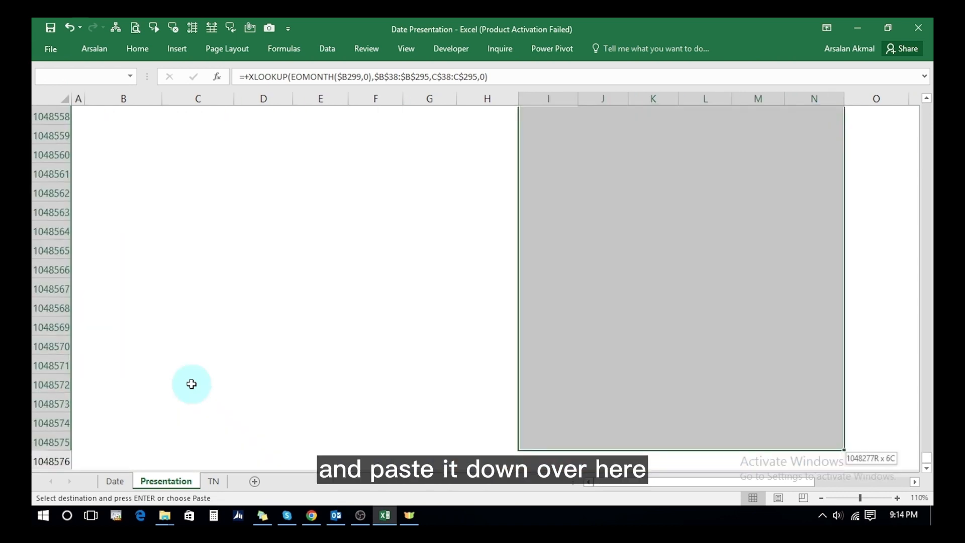
pyautogui.hotkey('ctrl', 'v')
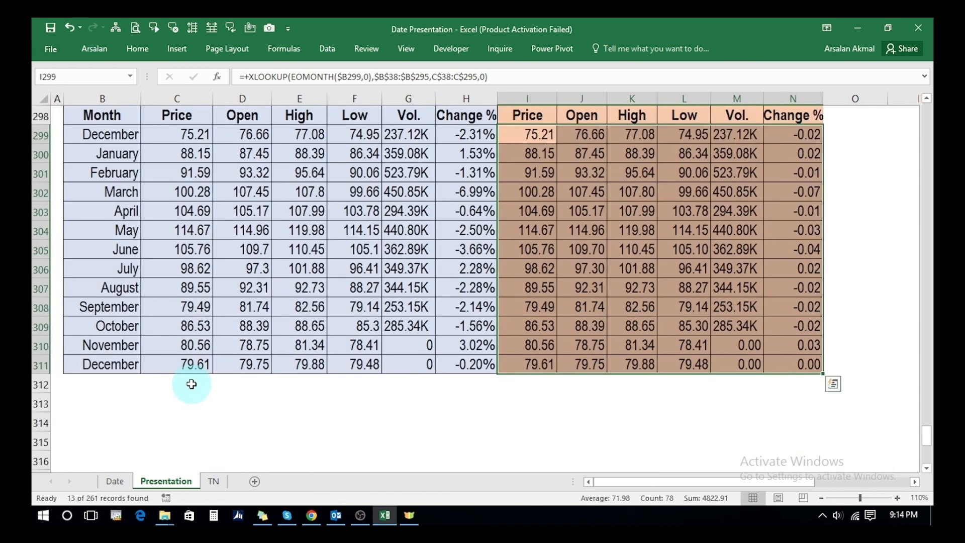
# - Format the XLOOKUP table's Change % values in N299:N311 as percentages with two decimal places
pyautogui.press('Right')
pyautogui.press('Right')
pyautogui.press('Right')
pyautogui.press('Right')
pyautogui.press('Right')
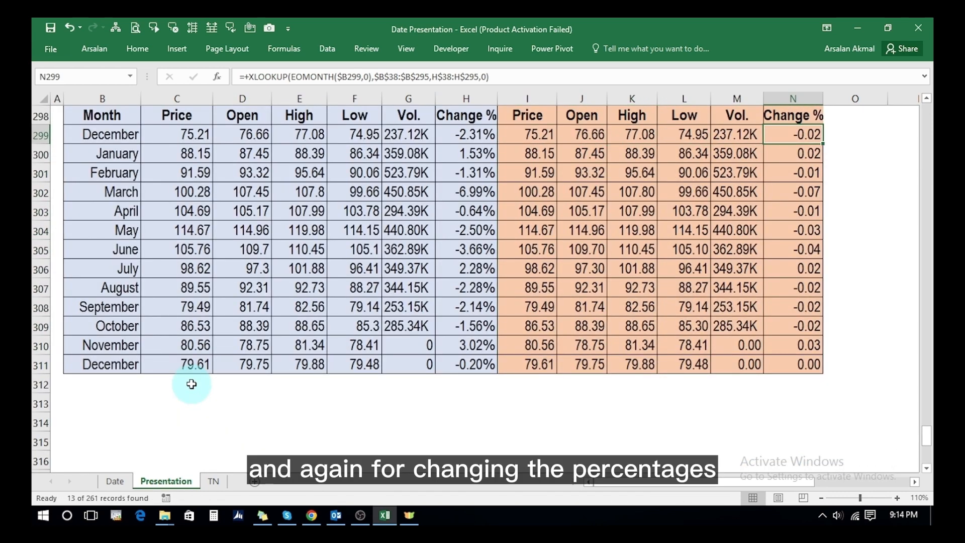
pyautogui.hotkey('shift', 'Down')
pyautogui.hotkey('shift', 'Down')
pyautogui.hotkey('shift', 'Down')
pyautogui.hotkey('shift', 'Down')
pyautogui.hotkey('shift', 'Down')
pyautogui.hotkey('shift', 'Down')
pyautogui.hotkey('shift', 'Down')
pyautogui.hotkey('shift', 'Down')
pyautogui.hotkey('shift', 'Down')
pyautogui.hotkey('shift', 'Down')
pyautogui.hotkey('shift', 'Down')
pyautogui.hotkey('shift', 'Down')
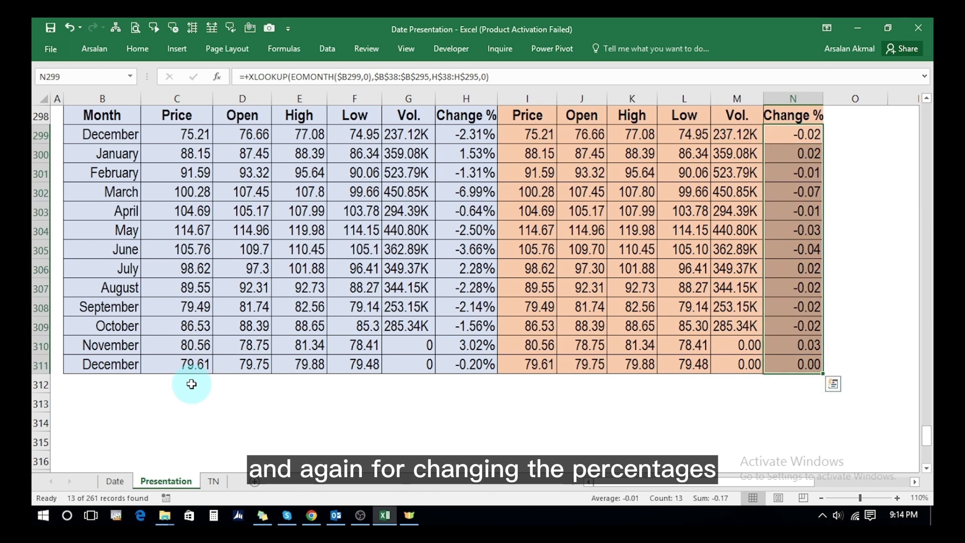
pyautogui.click(142, 52)
pyautogui.click(480, 92)
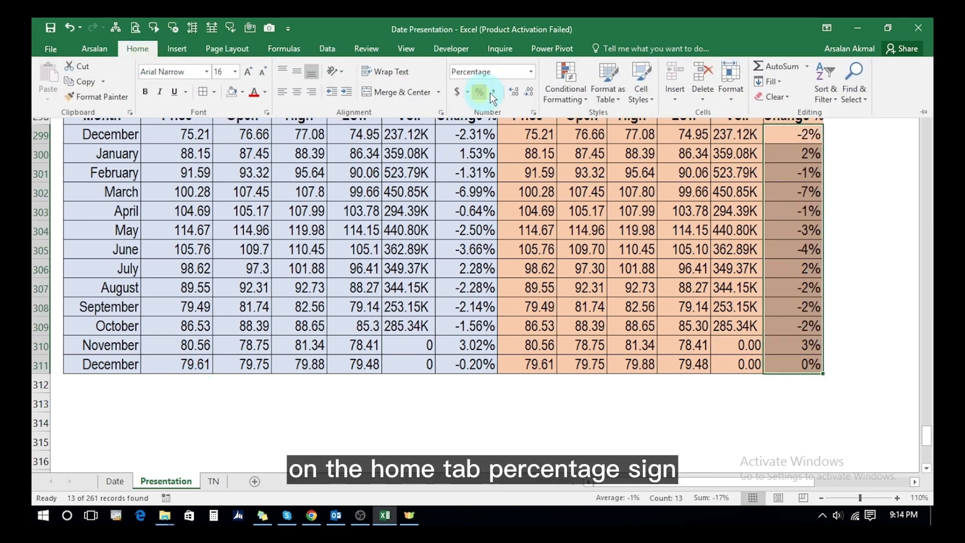
pyautogui.click(514, 92)
pyautogui.click(513, 92)
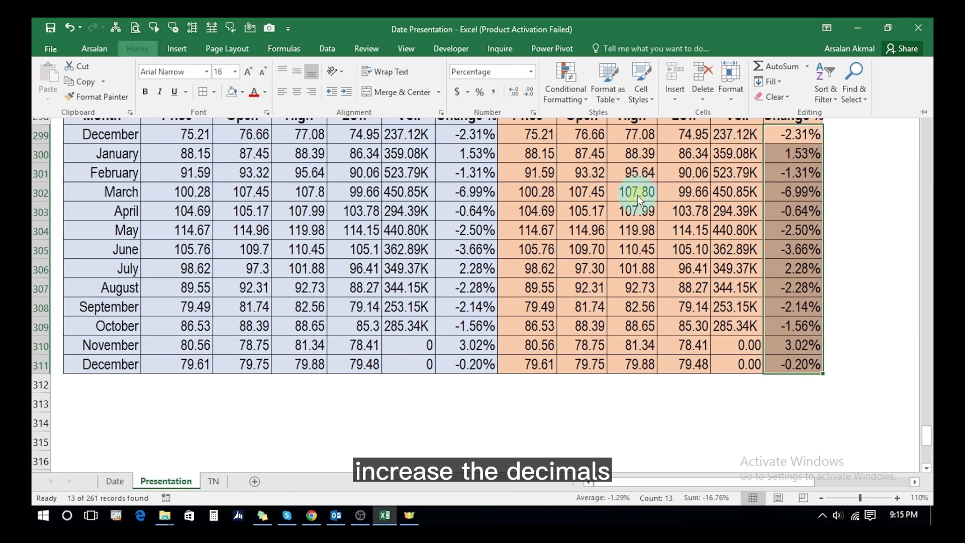
# - Compare the XLOOKUP table with the VLOOKUP table, checking the High formula for March and the Price formula for August
pyautogui.click(637, 195)
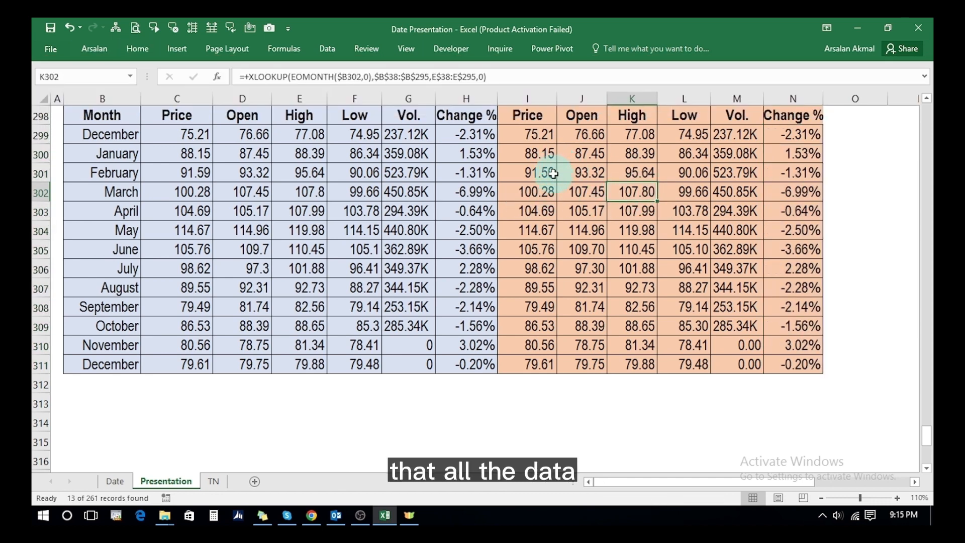
pyautogui.press('Up')
pyautogui.press('Up')
pyautogui.press('Up')
pyautogui.press('Up')
pyautogui.press('Up')
pyautogui.press('Up')
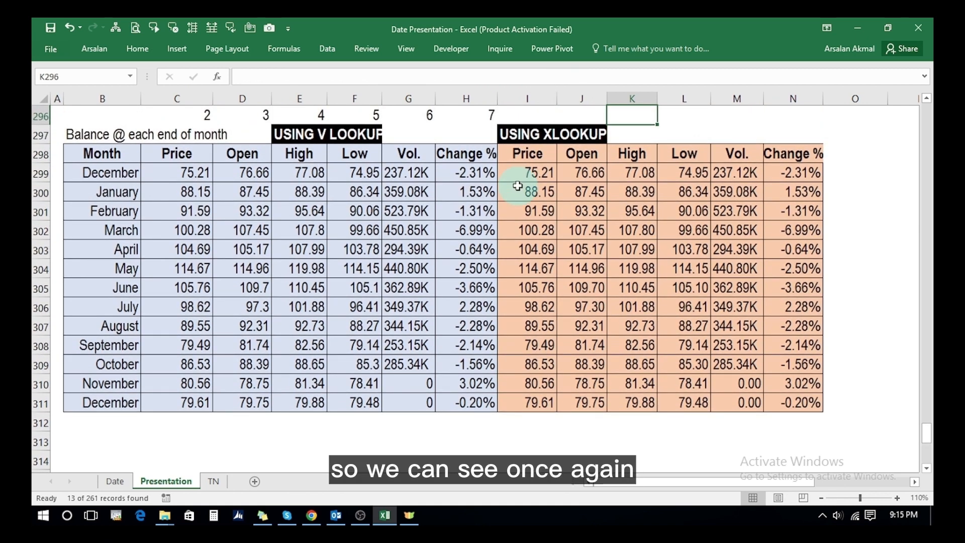
pyautogui.click(534, 324)
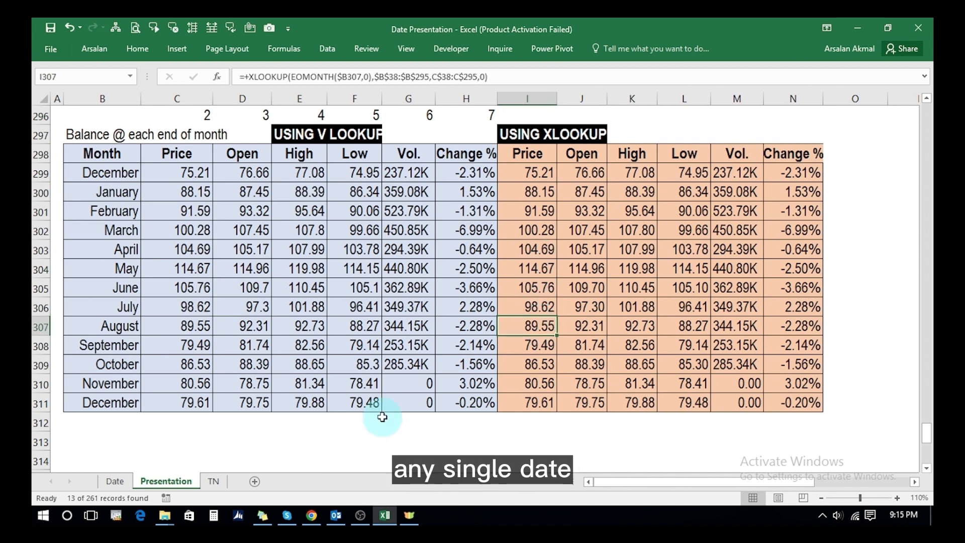